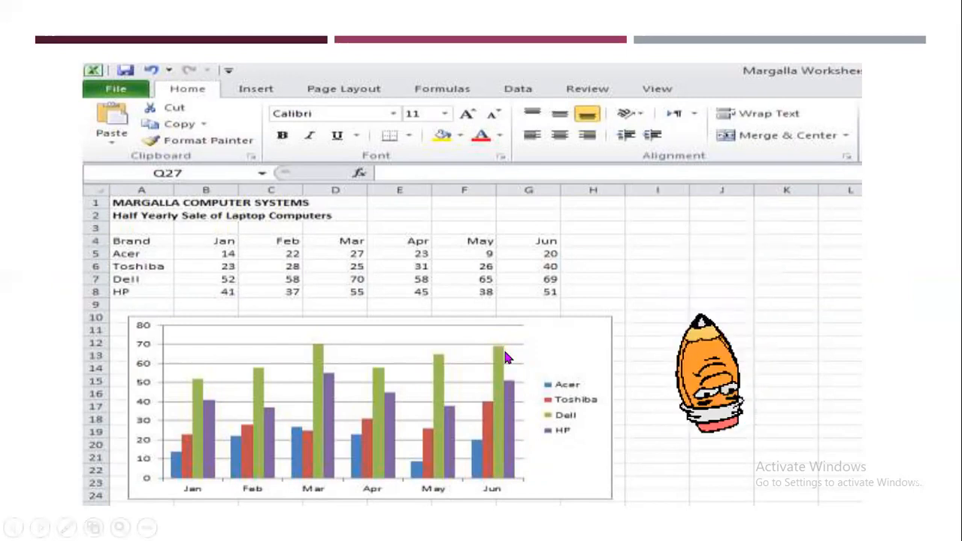
- End the slide show, minimize the presentation and refresh the desktop
key(Escape)
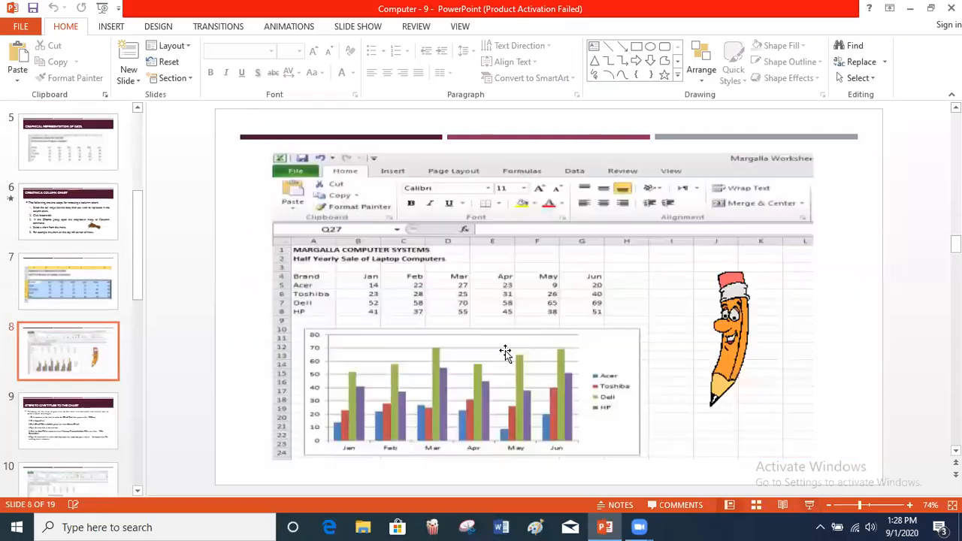
click(910, 8)
right_click(504, 109)
click(537, 155)
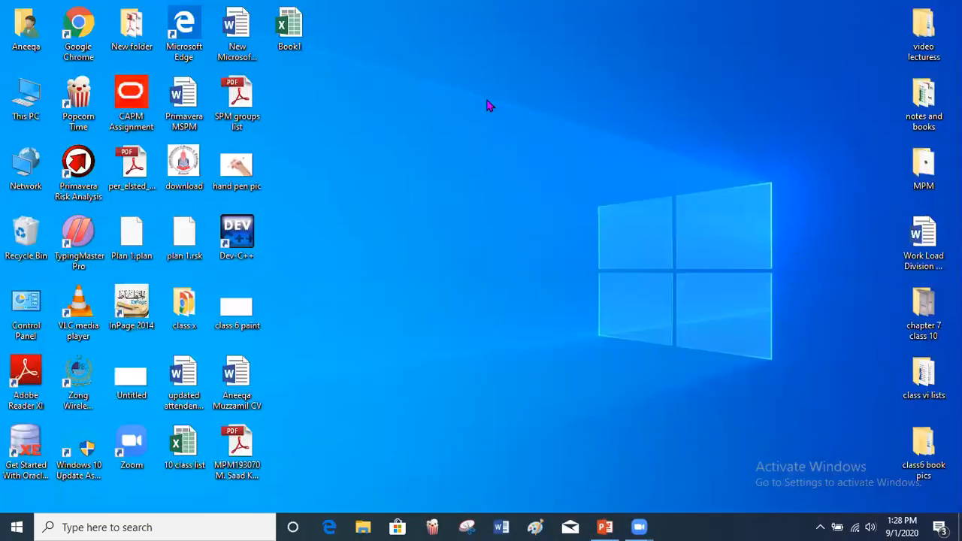
right_click(486, 94)
click(544, 150)
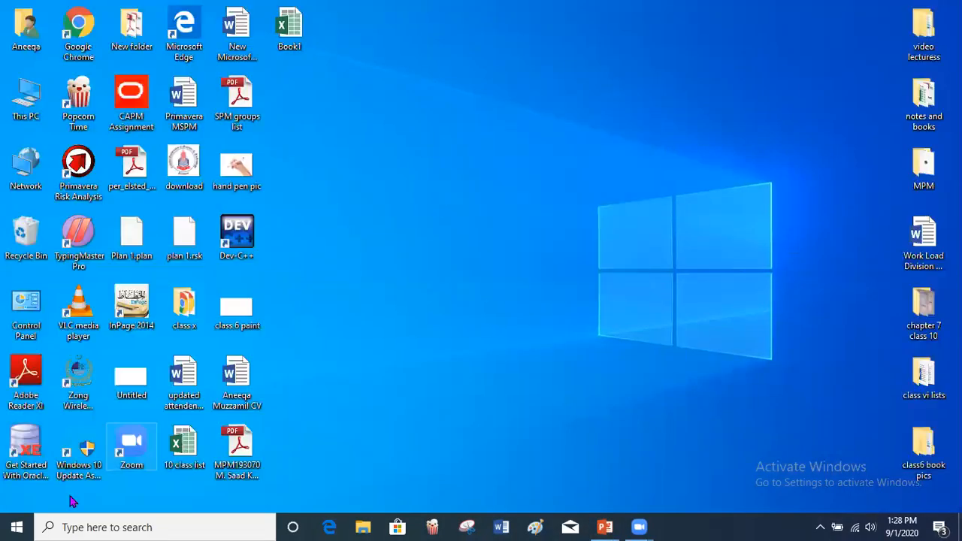
- Launch Excel 2013 from the Microsoft Office 2013 program group
click(16, 526)
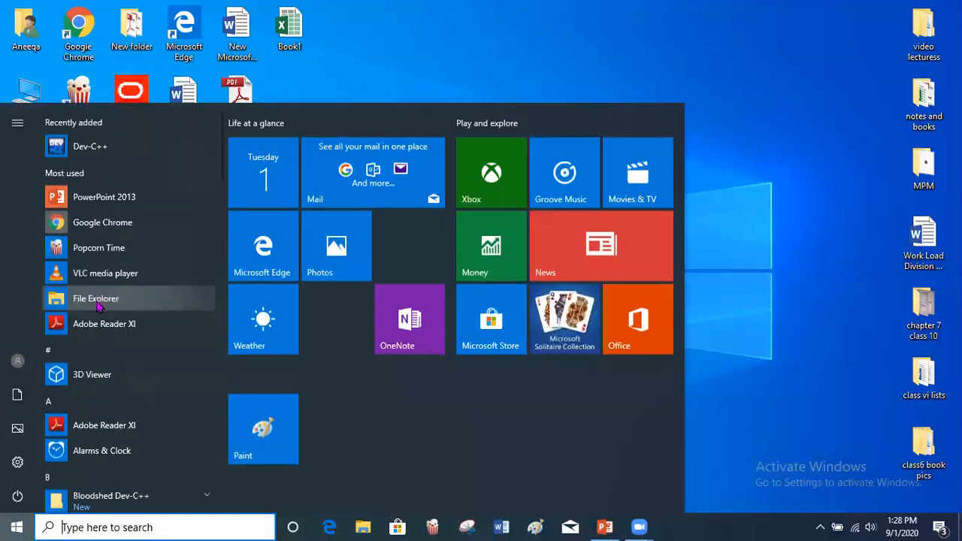
scroll(98, 304, down, 3)
scroll(117, 309, down, 2)
scroll(123, 317, down, 4)
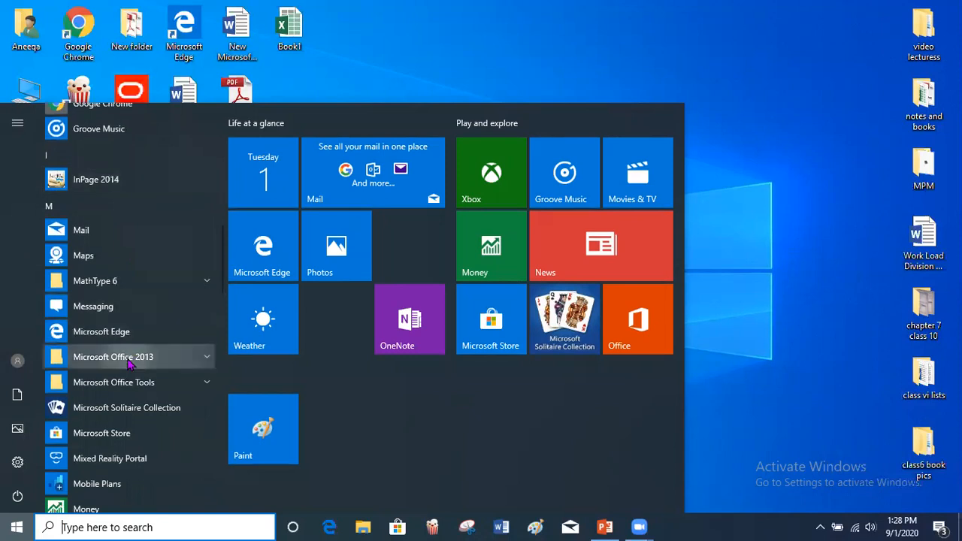
click(128, 364)
scroll(127, 349, down, 2)
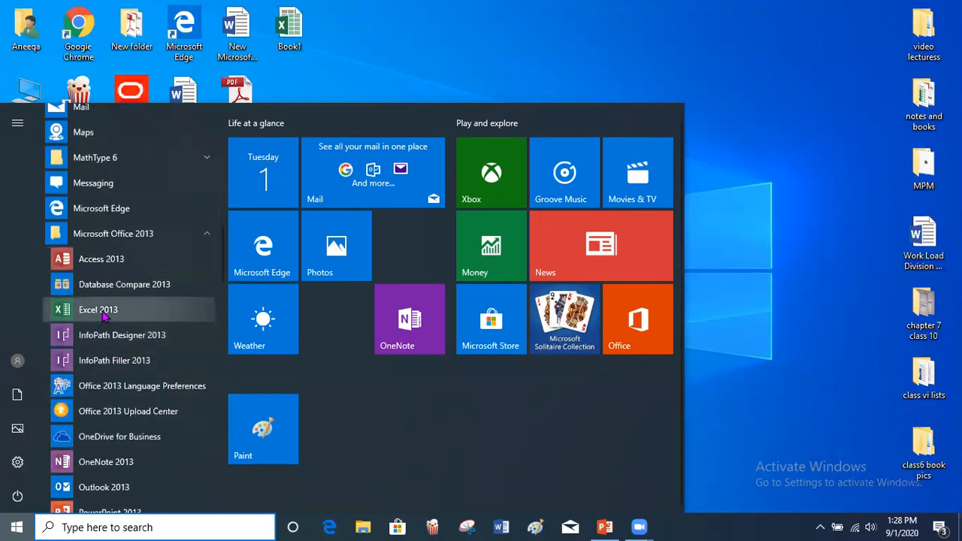
click(104, 316)
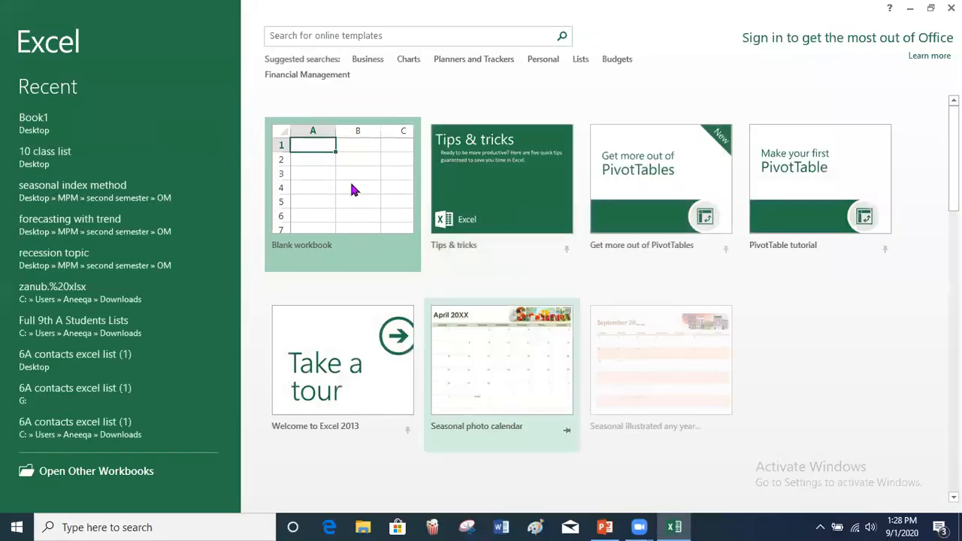
- Create a new blank workbook
click(626, 397)
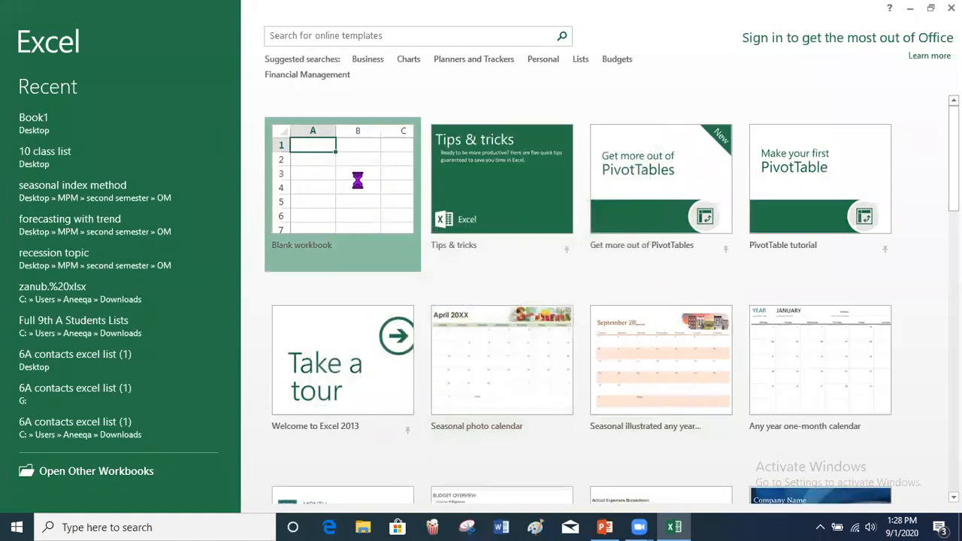
click(357, 180)
click(358, 182)
click(139, 197)
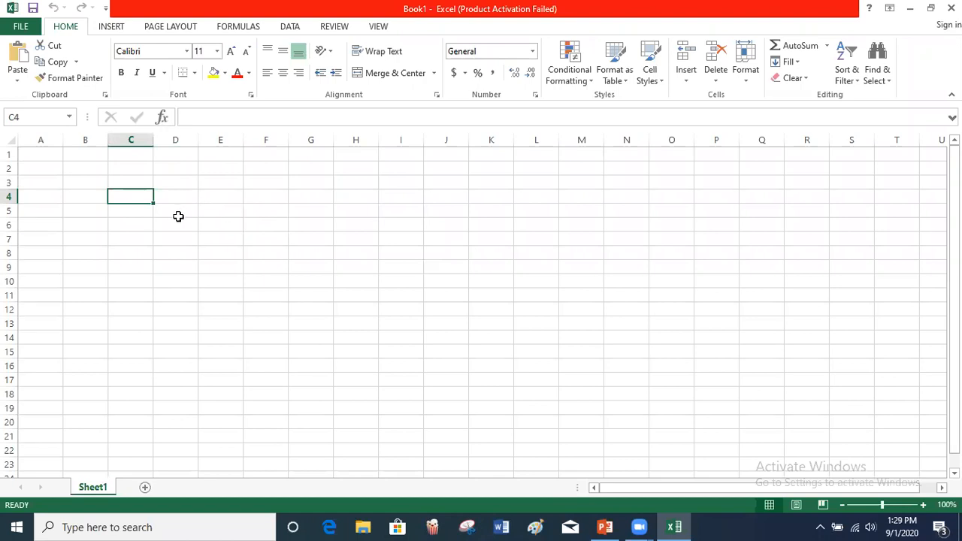
- Start the table's header row at F5 with the headings brnad, jan and feb in F5:H5
click(262, 209)
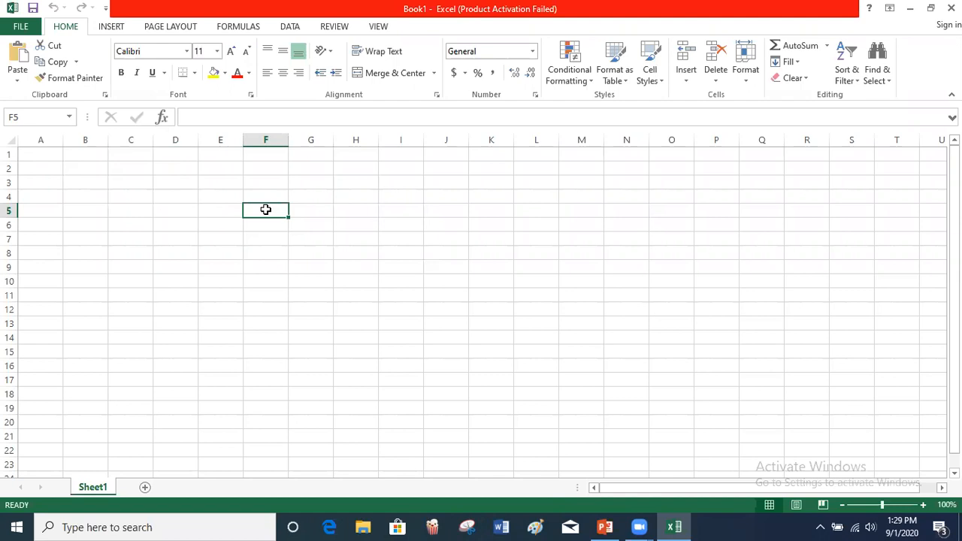
text(brnad)
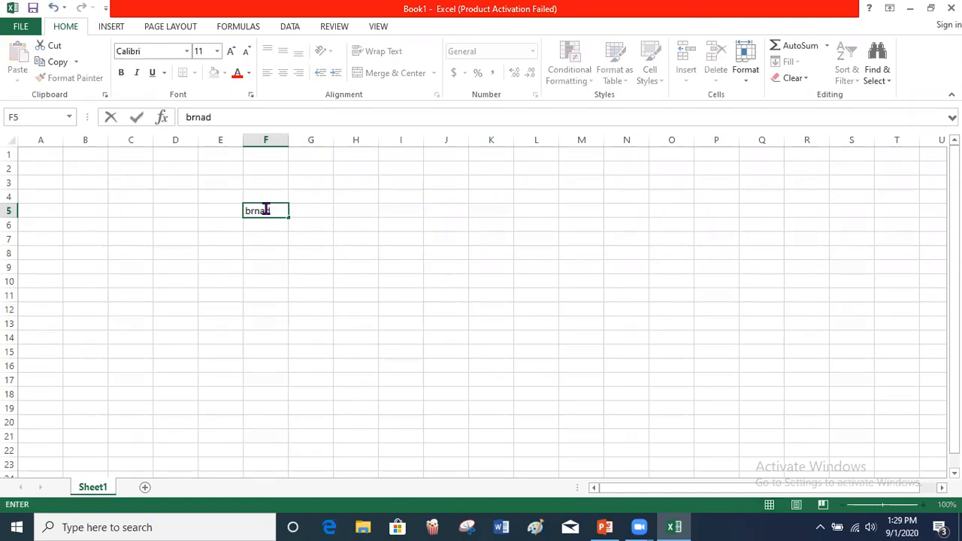
key(Tab)
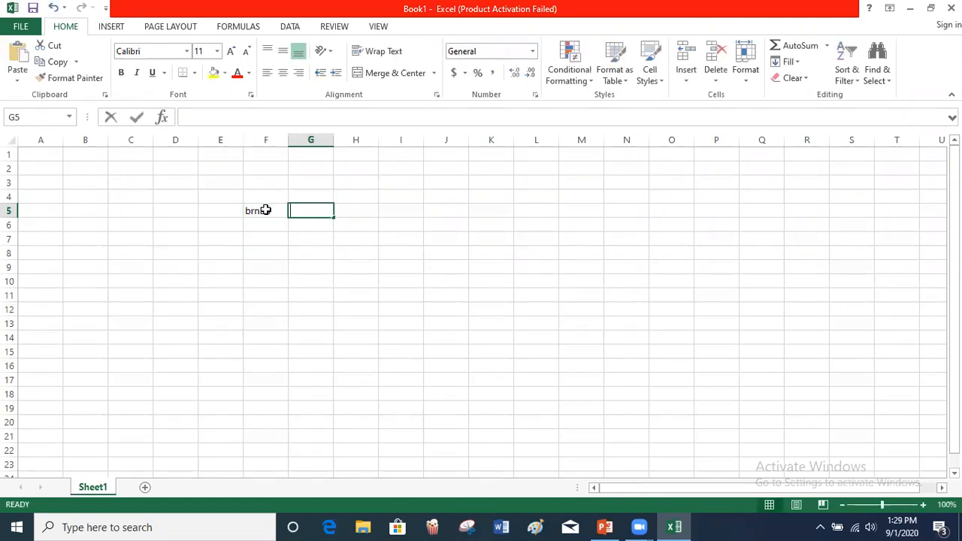
text(jan)
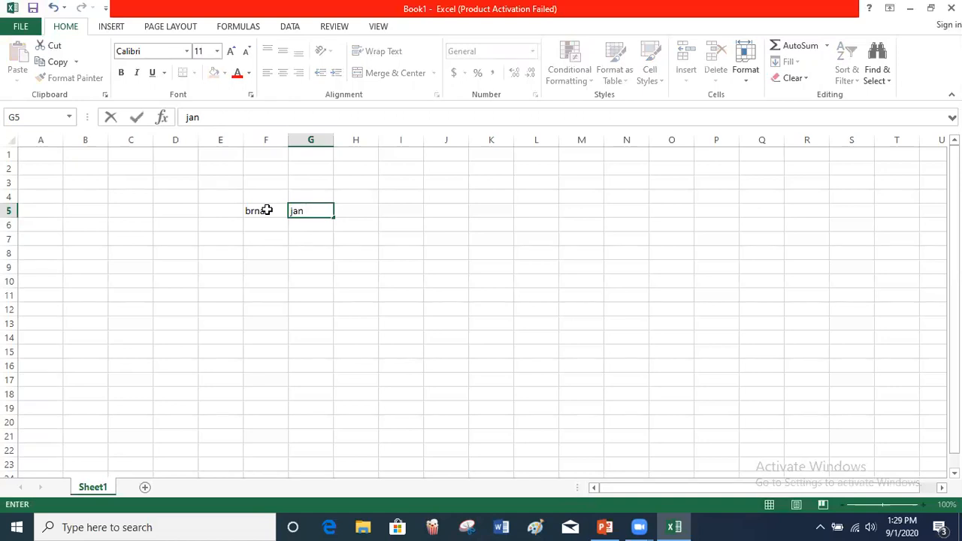
key(Tab)
text(fe)
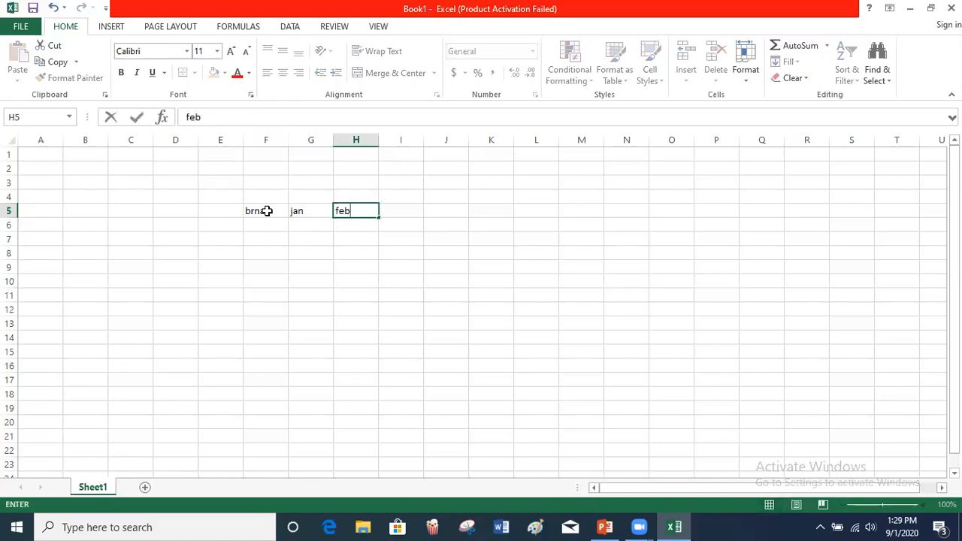
key(Tab)
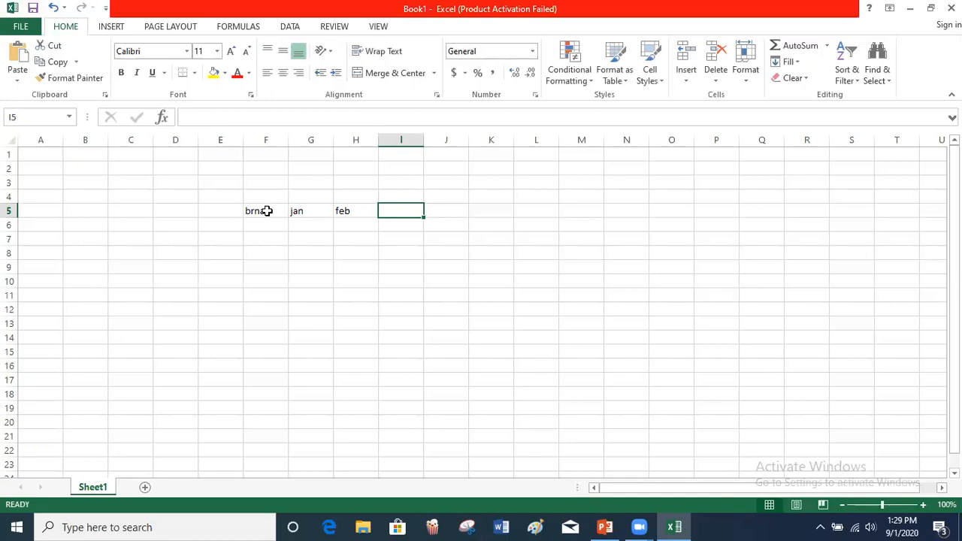
- Complete the header row with march, april, may and june in I5:L5
text(marc)
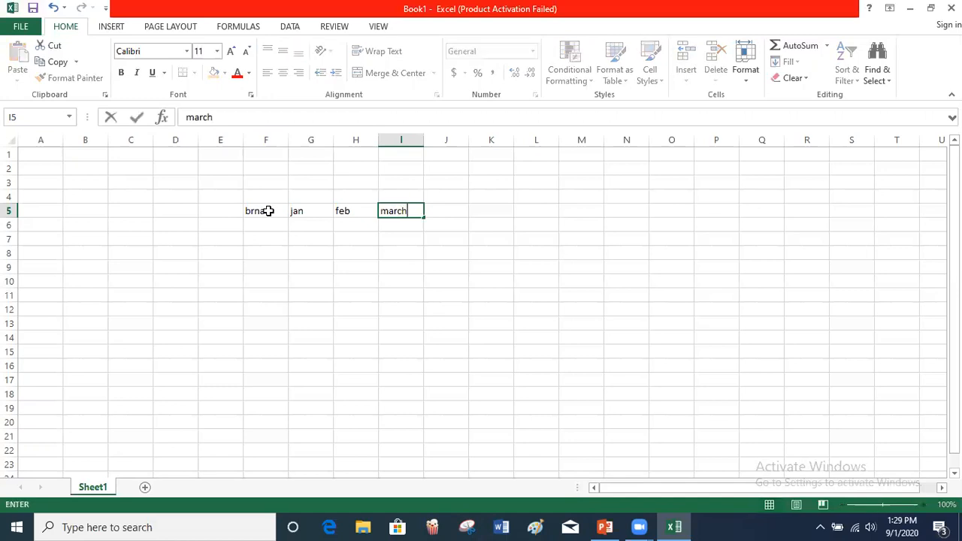
text(h)
key(Tab)
text(april)
key(Tab)
text(may)
key(Tab)
text(june)
key(Return)
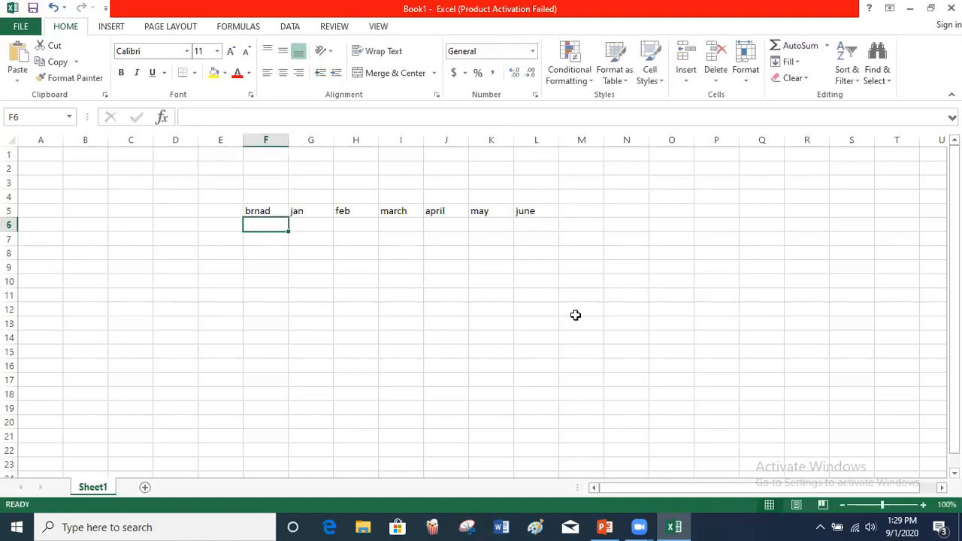
- Enter the brand names acer, hp and dell below the brand heading in F6:F8
text(acer)
key(Return)
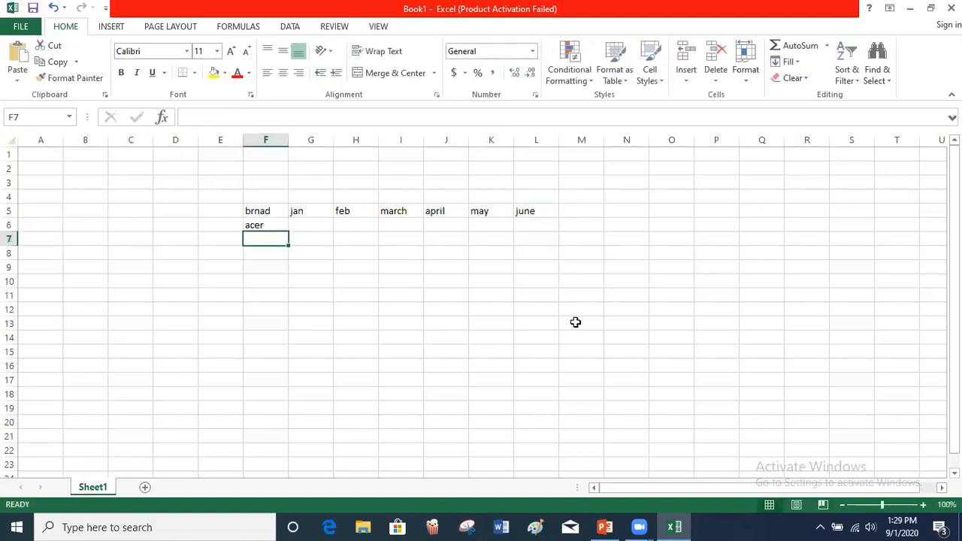
text(hp)
key(Return)
text(dell)
key(Return)
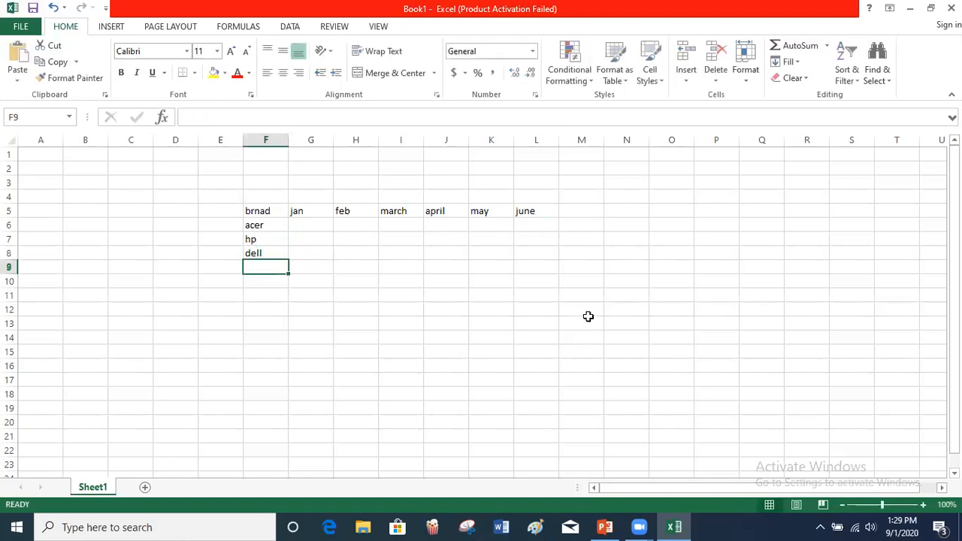
- Check the brand list on the PowerPoint slide and enter toshiba in F9 of the Excel sheet
click(605, 527)
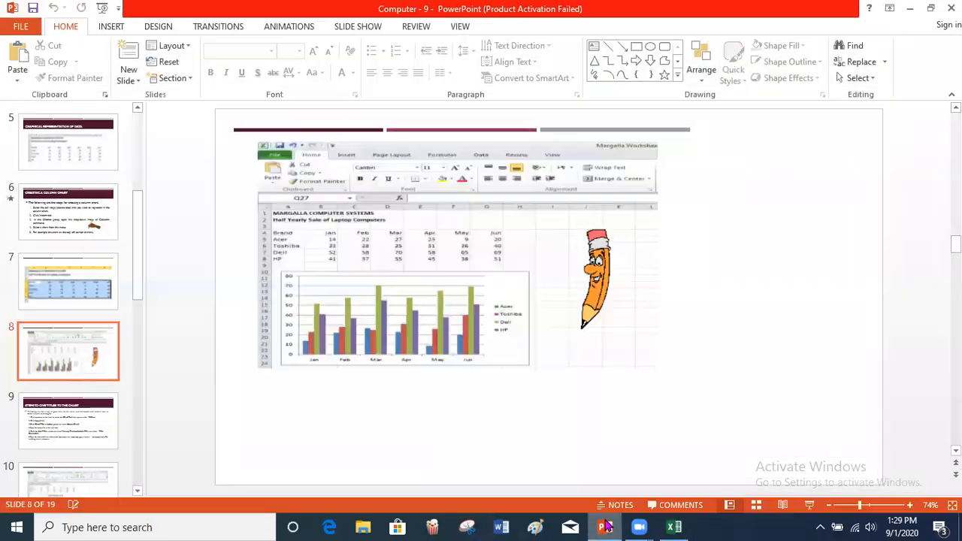
click(666, 526)
text(toshiba)
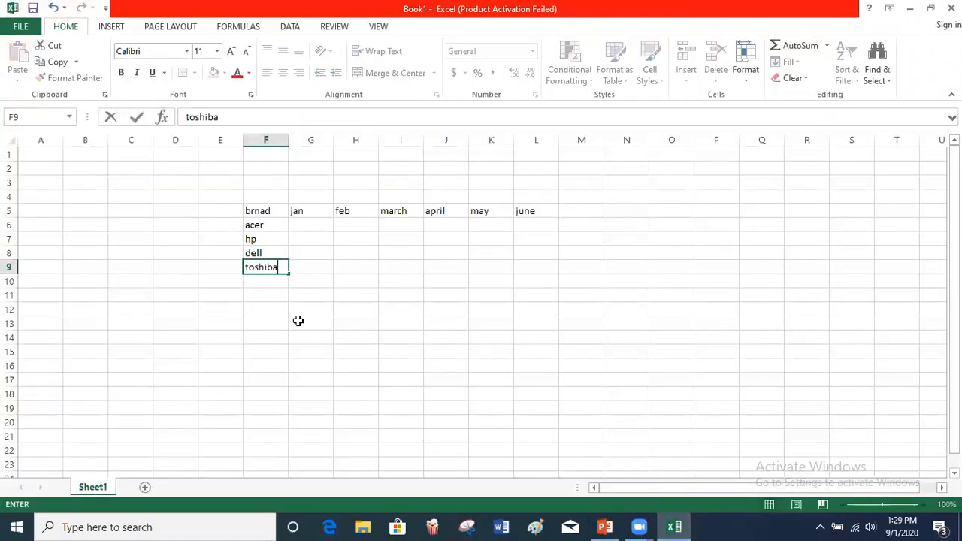
drag(316, 219, 317, 216)
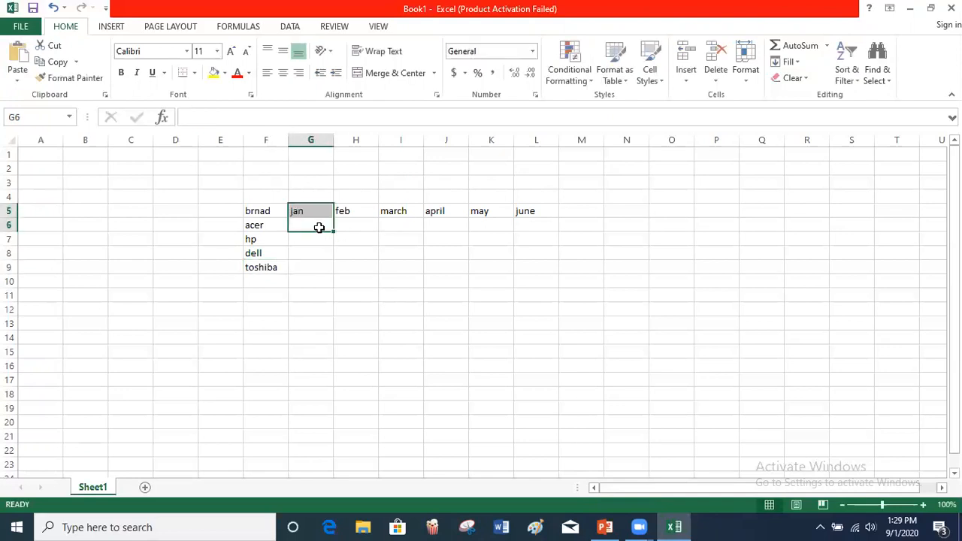
- Fill the acer row for jan to june with 25, 45, 12, 16, 13 and 15 in G6:L6
click(319, 227)
text(25)
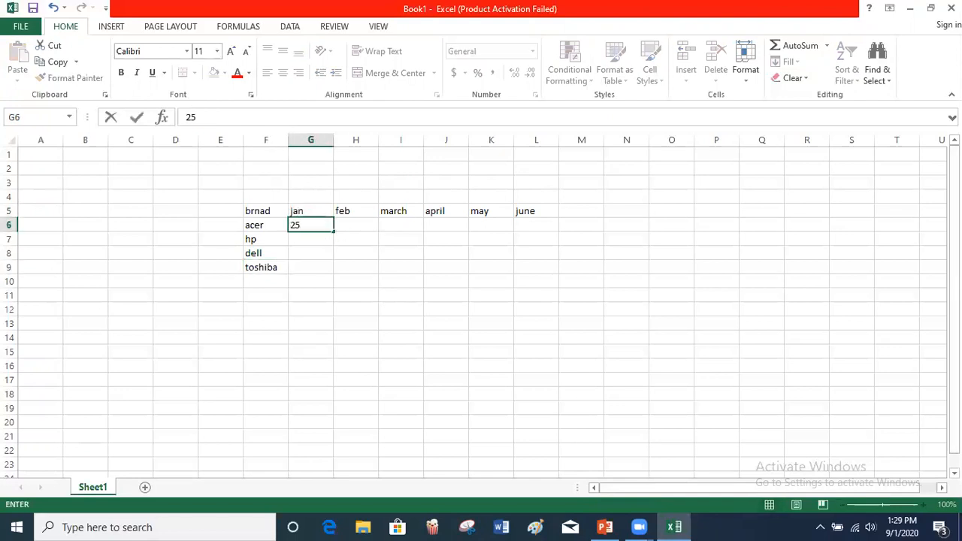
key(Tab)
text(45)
key(Tab)
text(12)
key(Tab)
text(16)
key(Tab)
text(13)
key(Tab)
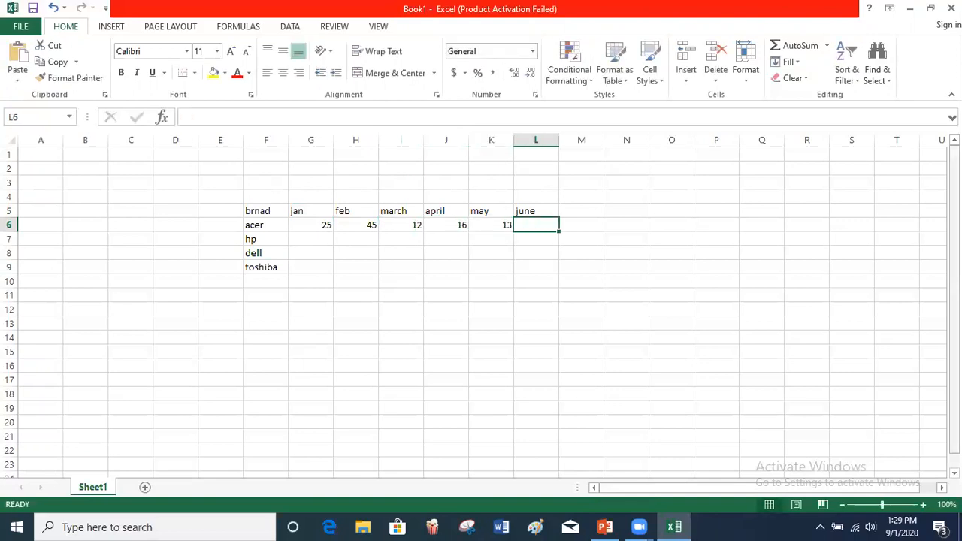
text(15)
key(Return)
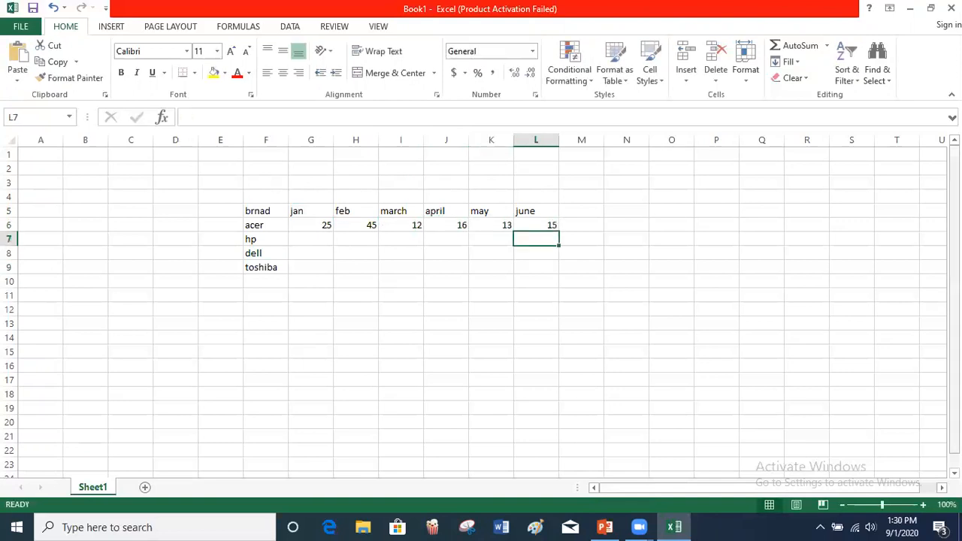
- Enter 12, 15 and 23 as the hp values for jan to march in G7:I7
key(Left)
key(Left)
key(Left)
key(Left)
key(Left)
text(12)
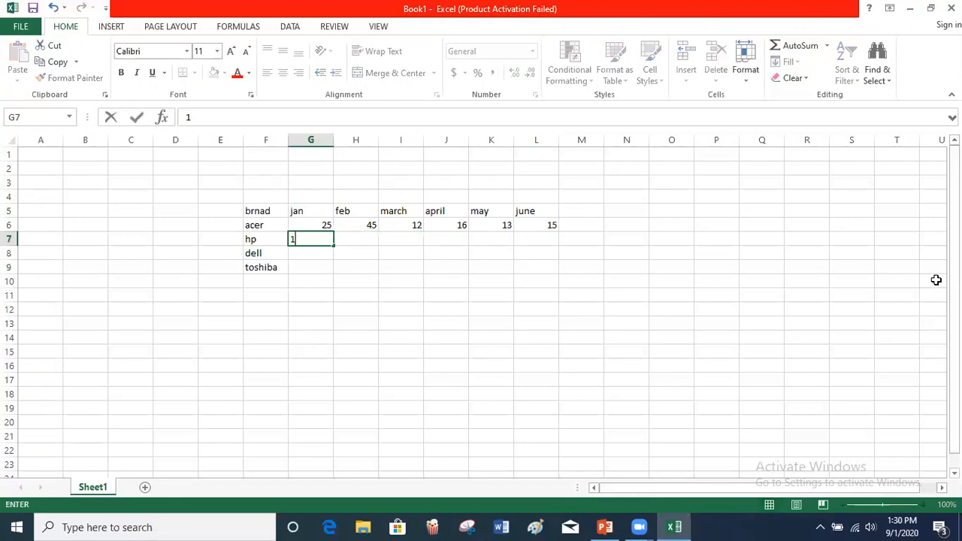
key(Tab)
key(Tab)
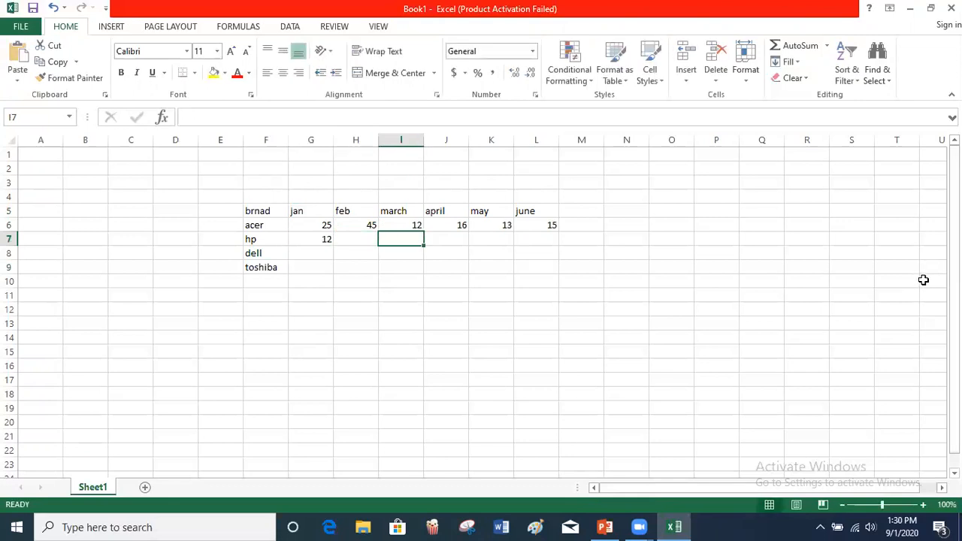
key(Left)
text(15)
key(Tab)
text(23)
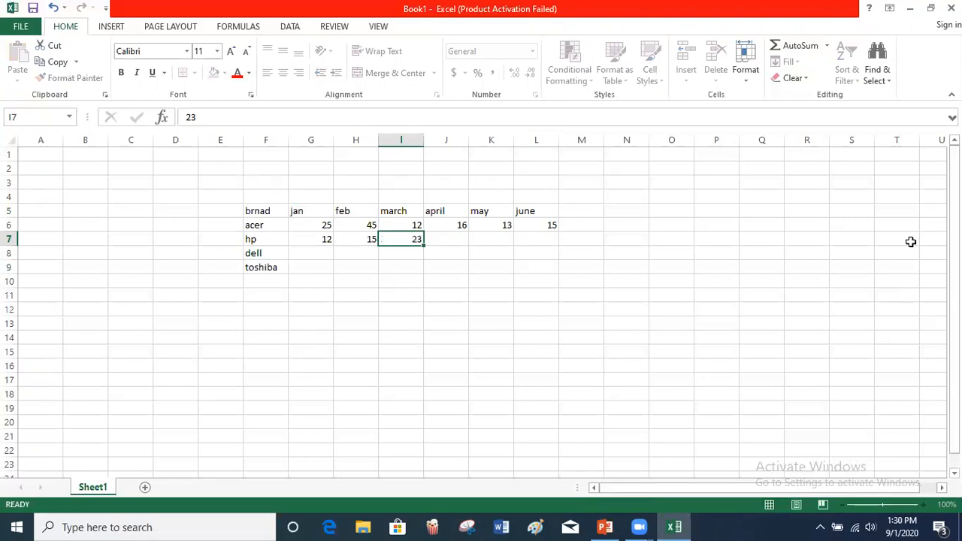
- Enter 14, 15 and 65 as the hp values for april to june in J7:L7
key(Tab)
text(14)
key(Tab)
text(15)
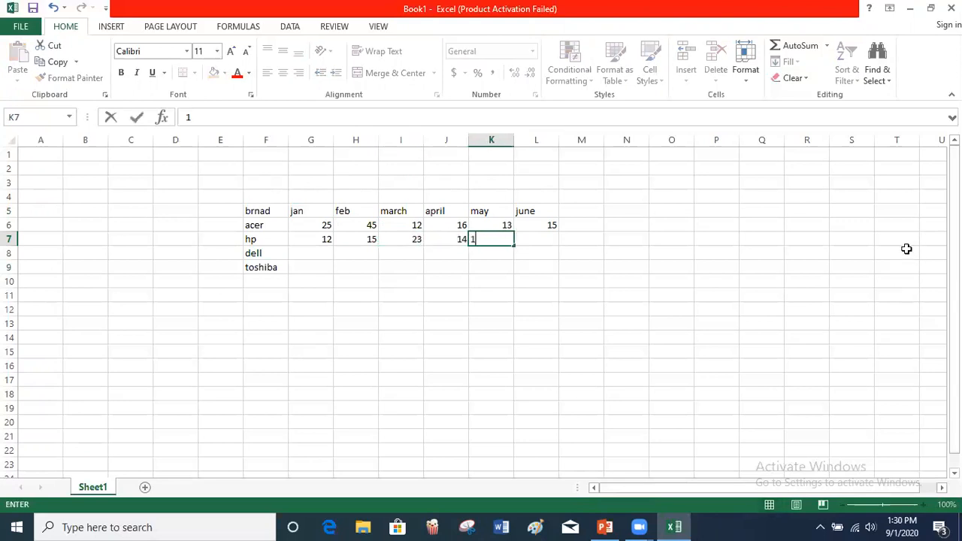
key(Tab)
text(65)
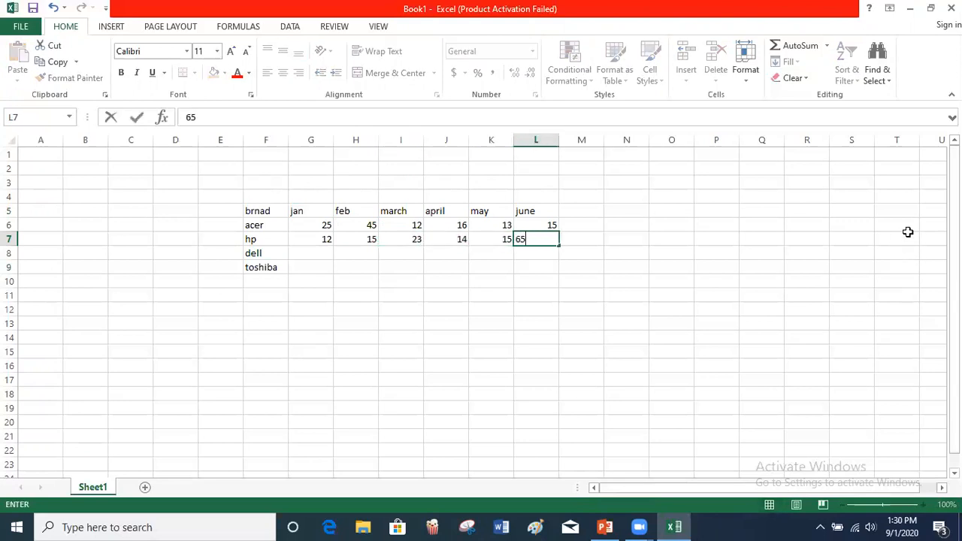
key(Tab)
key(Return)
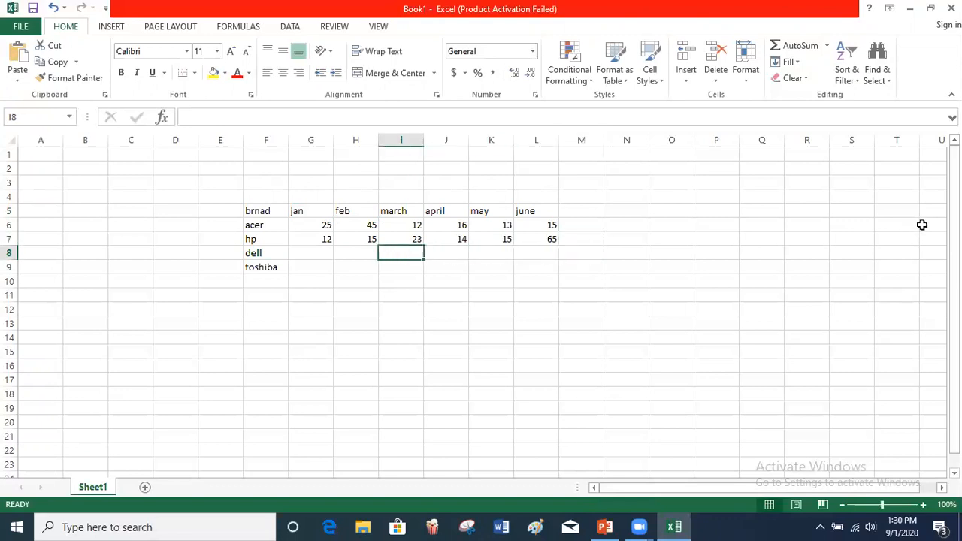
- Fill the dell row for jan to june with 26, 14, 25, 14, 23 and 20 in G8:L8
text(26)
key(Tab)
text(14)
key(Tab)
text(25)
key(Tab)
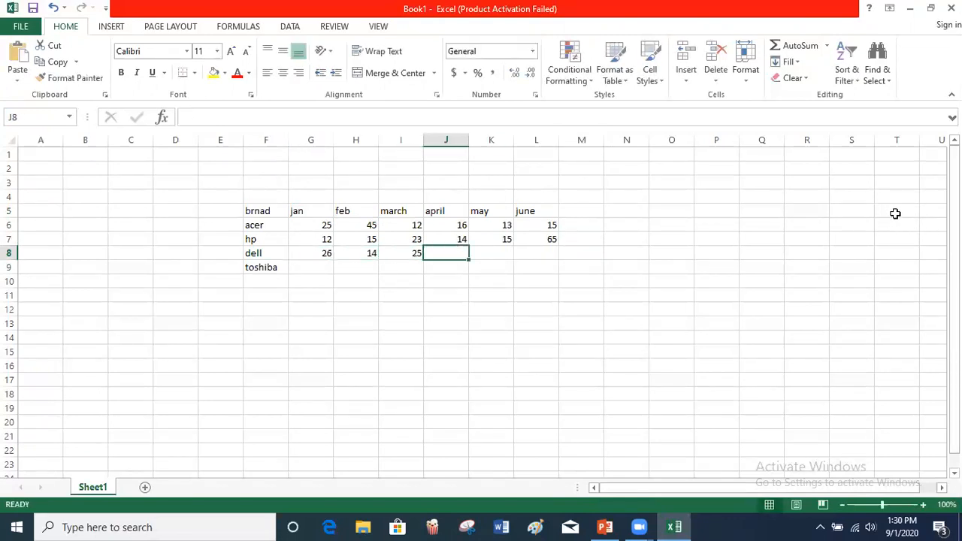
text(14)
key(Tab)
text(23)
key(Tab)
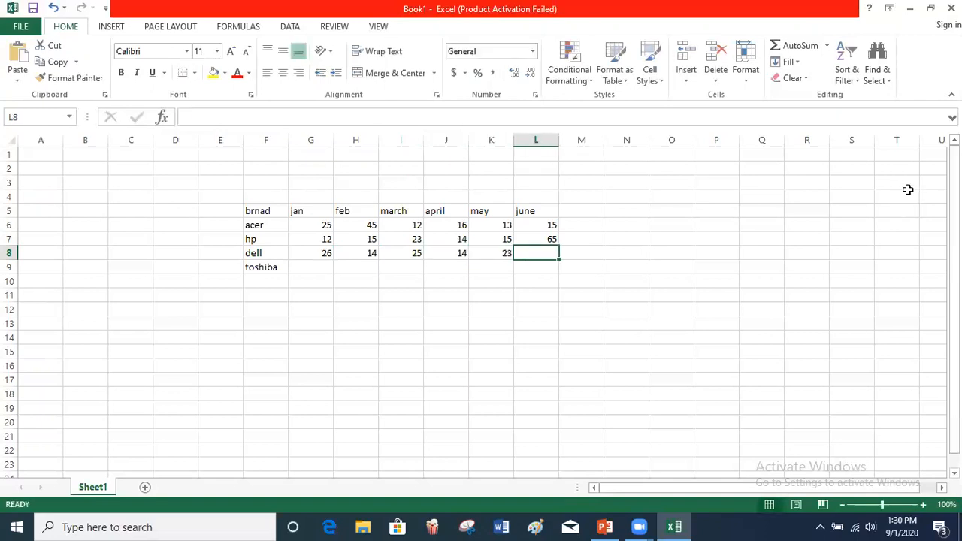
text(20)
key(Tab)
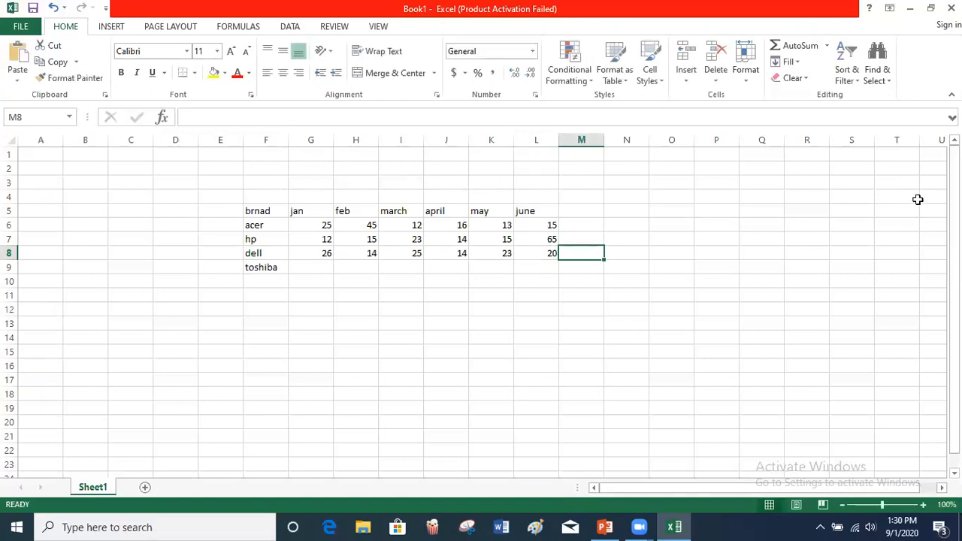
key(Tab)
key(Down)
key(Down)
key(Down)
key(Down)
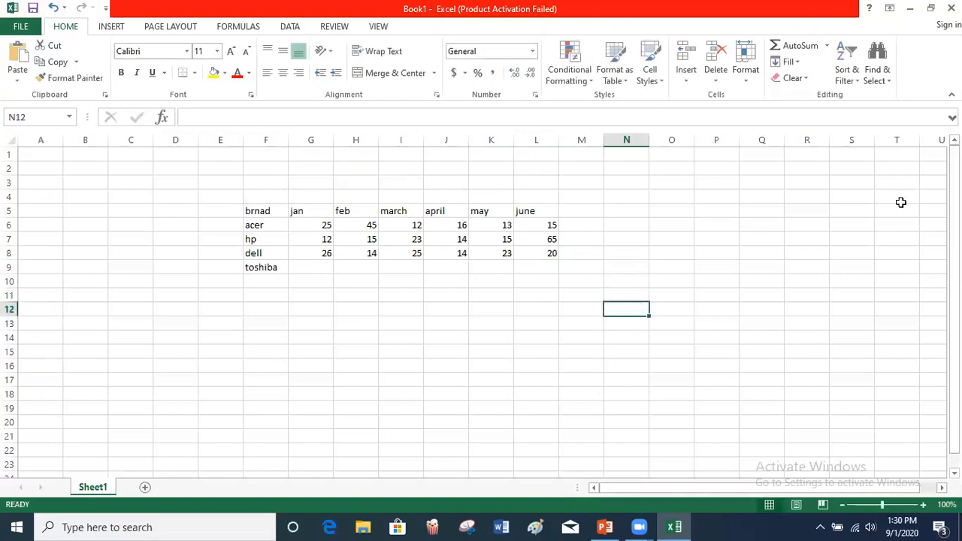
- Enter 10 and 25 as the toshiba values for jan and feb in G9:H9
key(Up)
key(Left)
key(Left)
key(Left)
key(Left)
key(Left)
key(Left)
key(Left)
key(Left)
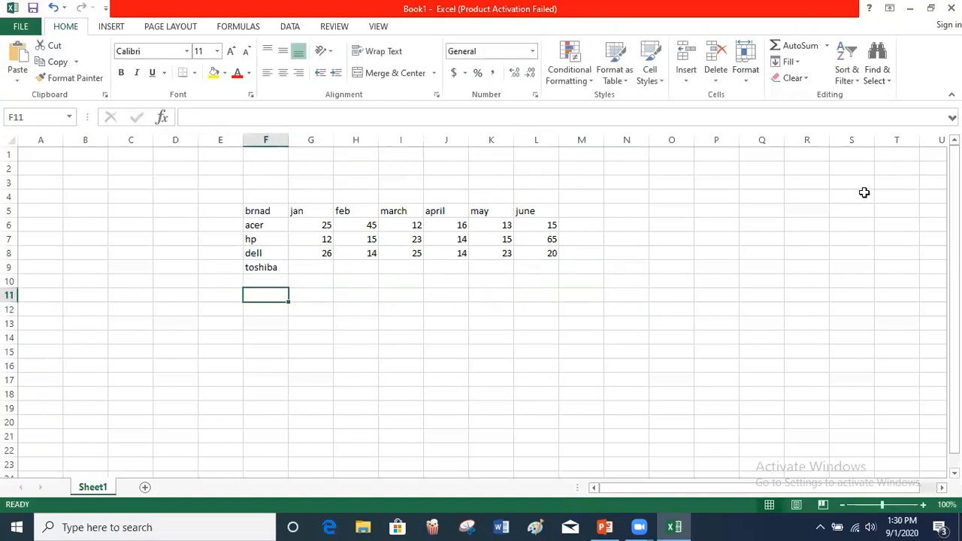
key(Up)
key(Up)
key(Right)
text(10)
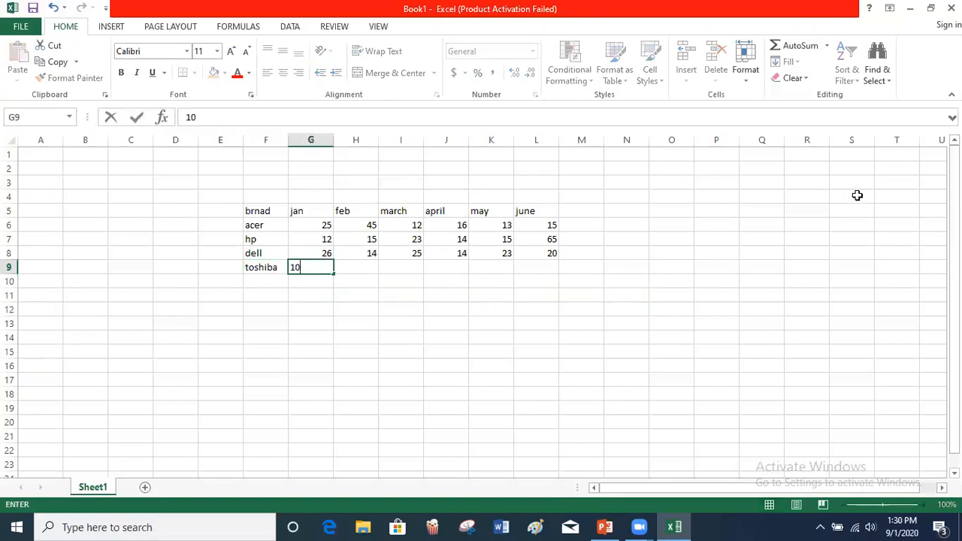
key(Tab)
text(25)
key(Tab)
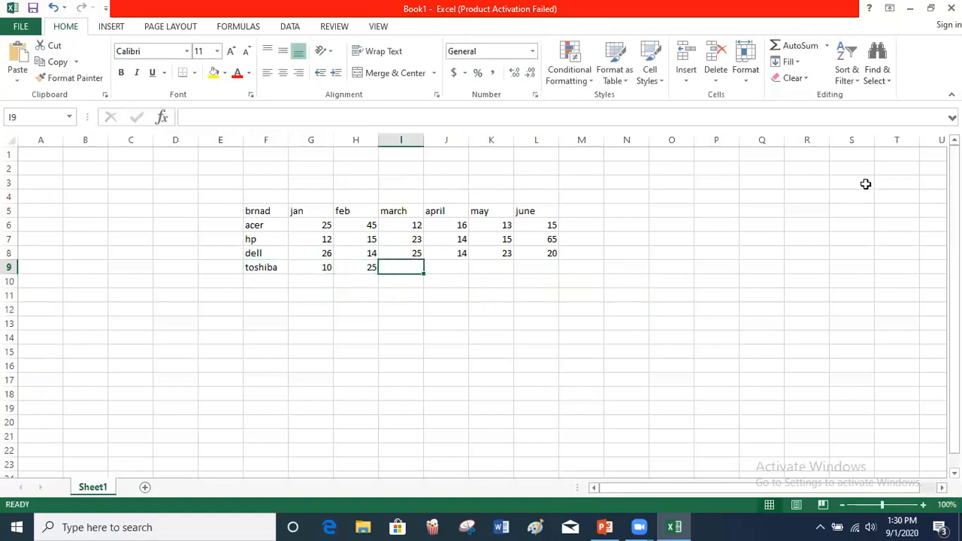
- Enter 41, 26, 14 and 25 as the toshiba values for march to june in I9:L9
text(41)
key(Tab)
text(26)
key(Tab)
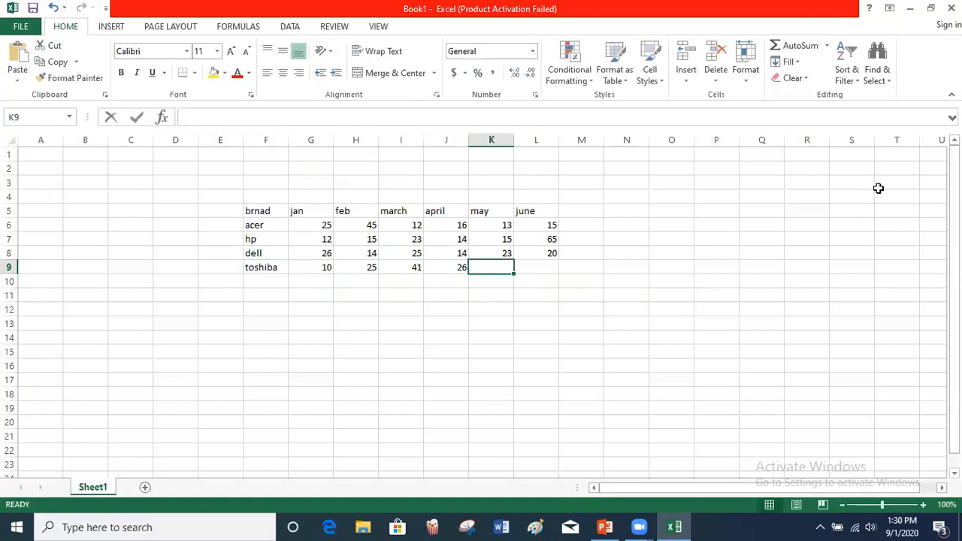
text(14)
key(Tab)
text(25)
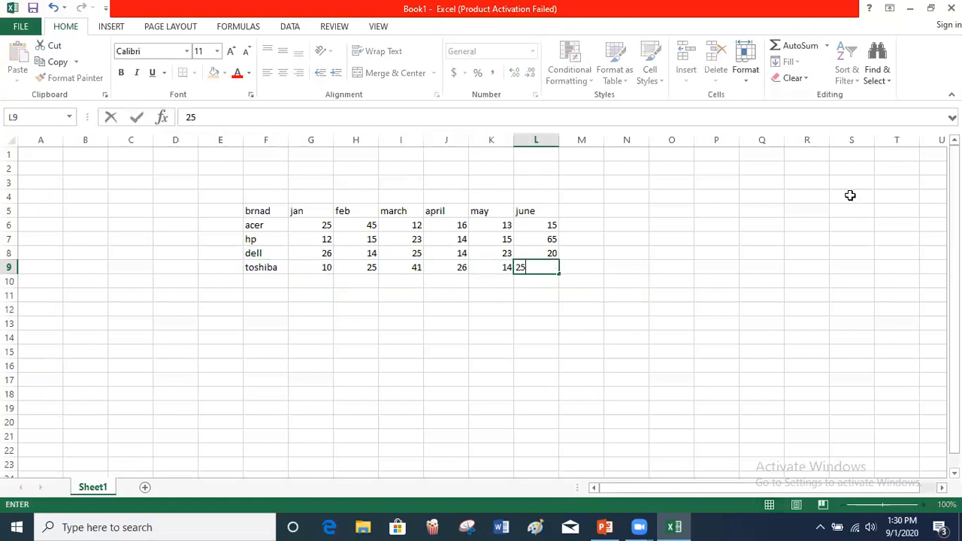
click(644, 268)
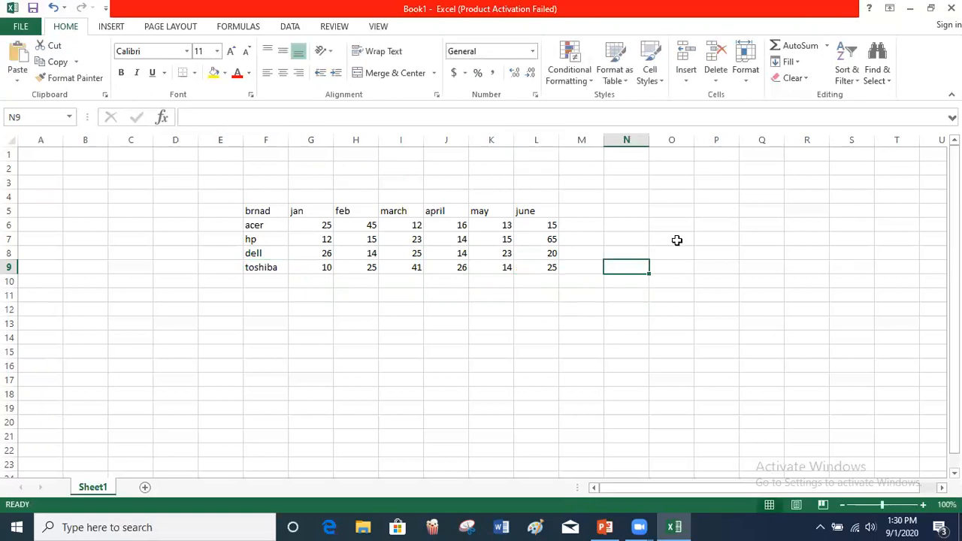
drag(259, 214, 553, 267)
click(737, 252)
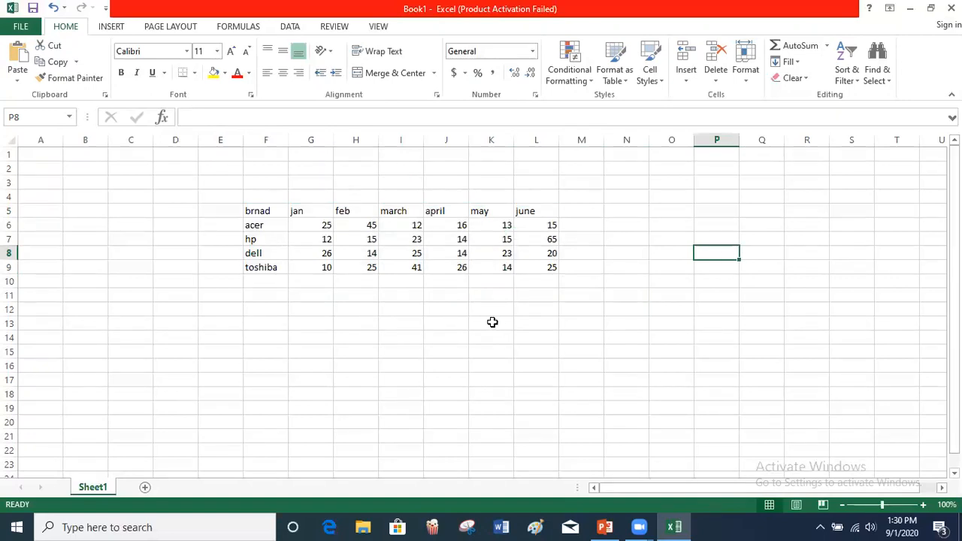
click(386, 337)
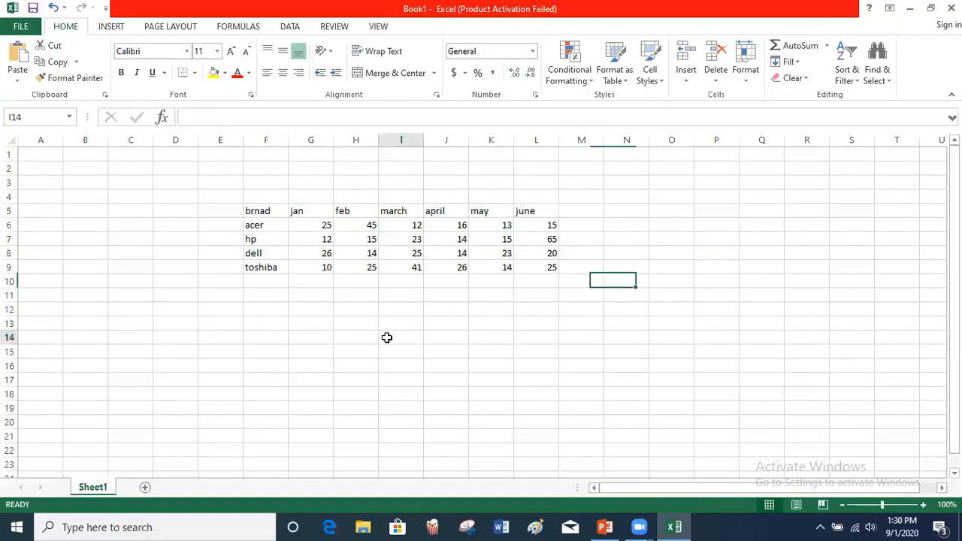
- Check the heading on the PowerPoint slide, and add the title "margilla computer seller" merged and centred across F2:L2 in the Excel workbook
click(605, 527)
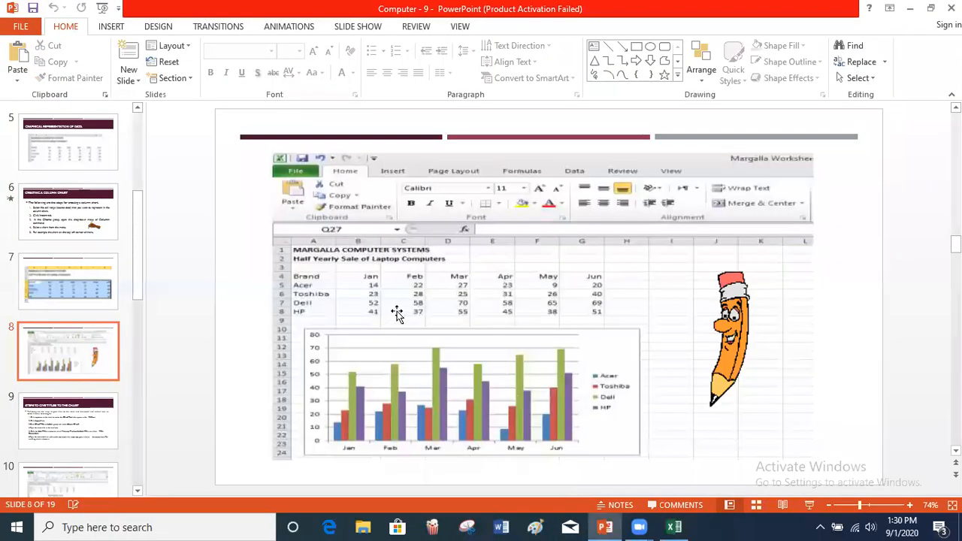
click(674, 527)
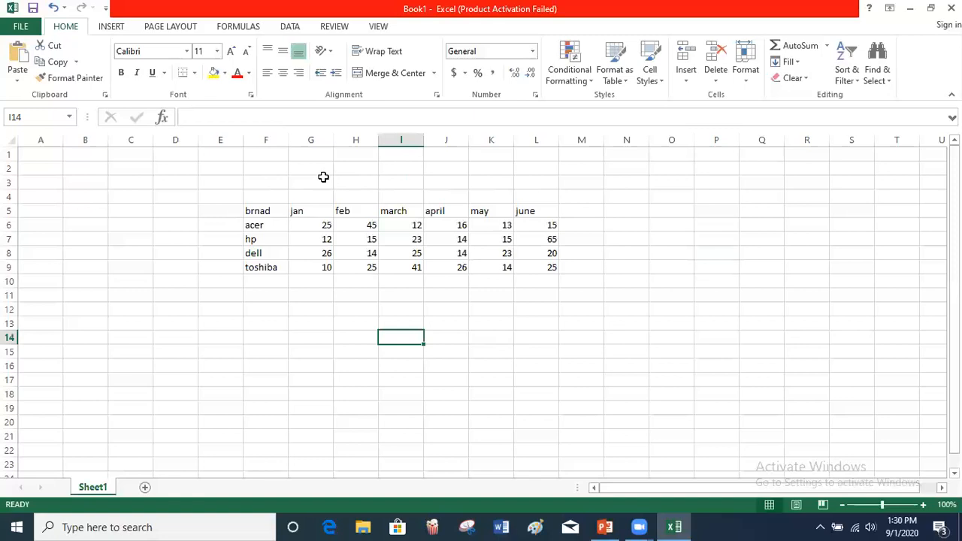
drag(283, 167, 553, 167)
click(384, 75)
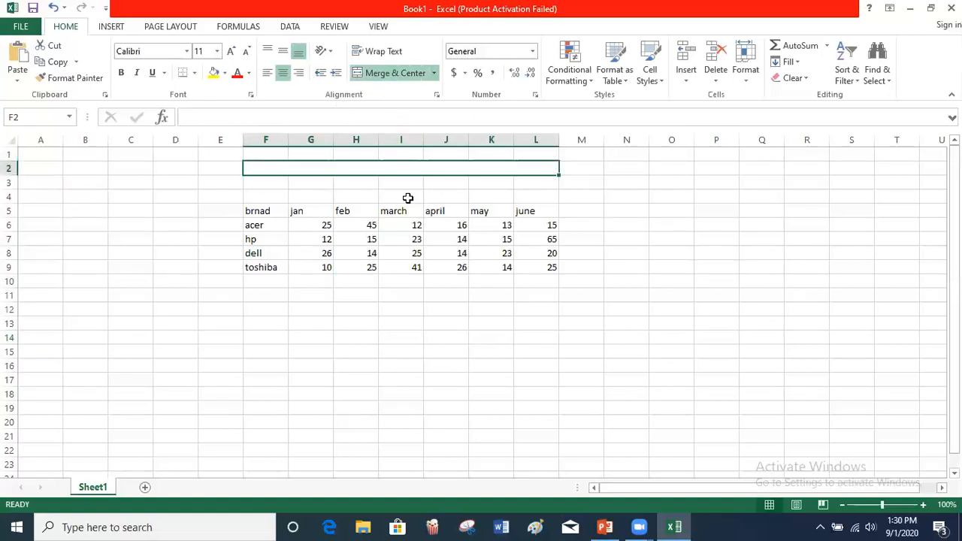
text(m)
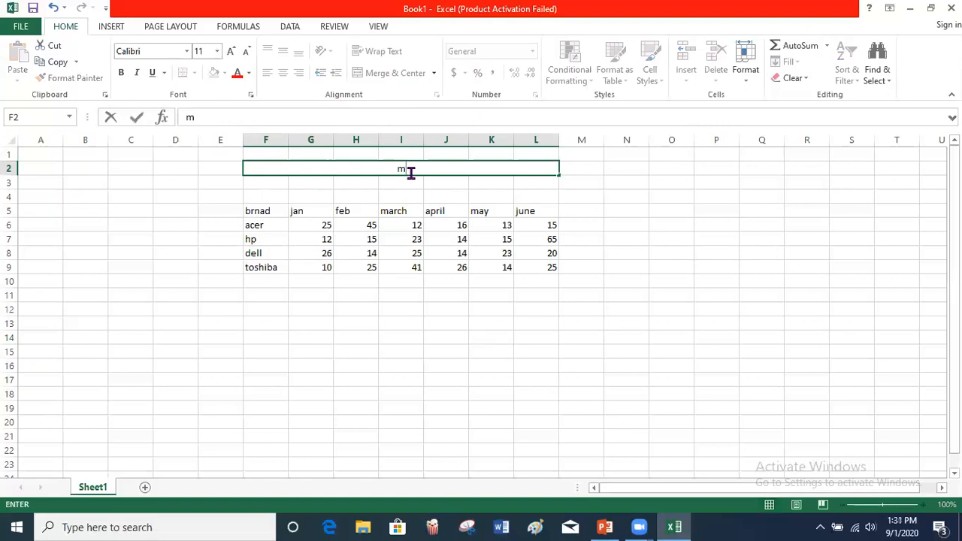
text(argilla computer seller)
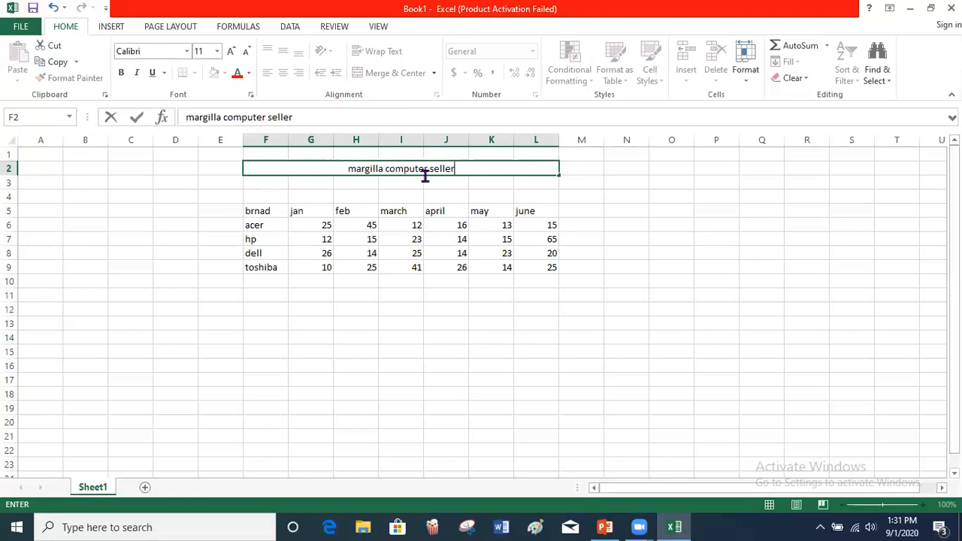
click(671, 295)
- Insert a 2-D clustered column chart from the sales table in F5:L9
drag(249, 215, 549, 260)
click(355, 238)
drag(272, 210, 530, 247)
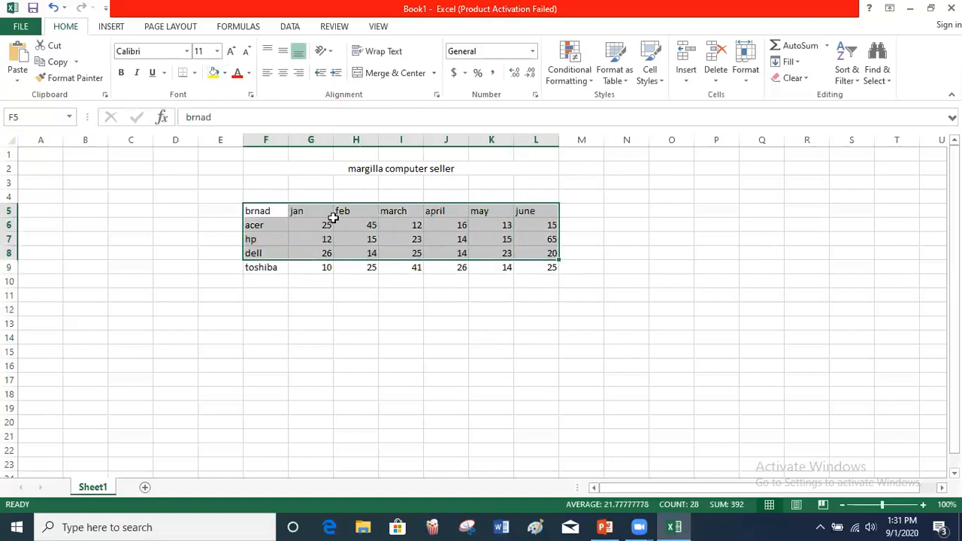
click(332, 219)
drag(274, 212, 551, 256)
drag(255, 211, 545, 263)
click(112, 27)
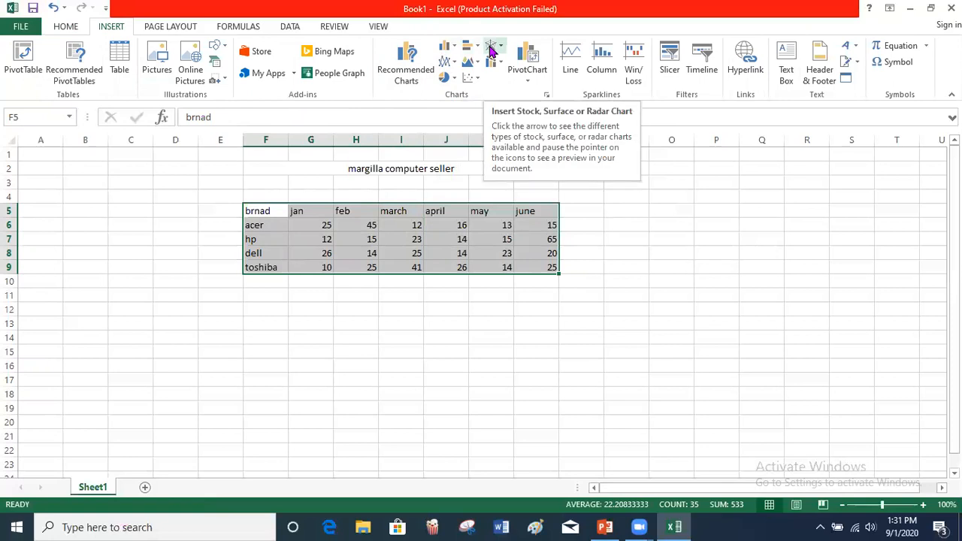
click(447, 49)
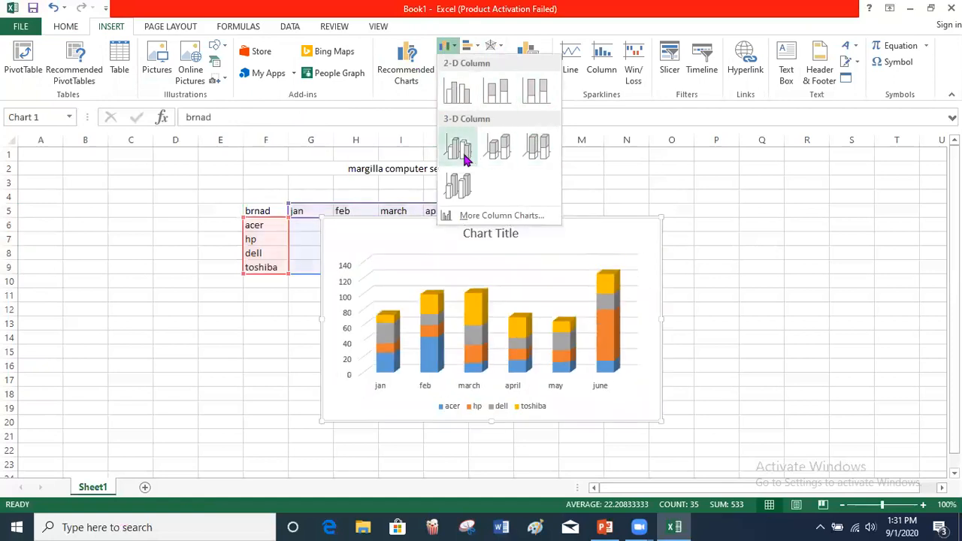
click(458, 102)
- Shift the plot area up inside the chart and move the chart beside the table, extending from column M to column T
drag(496, 281, 568, 248)
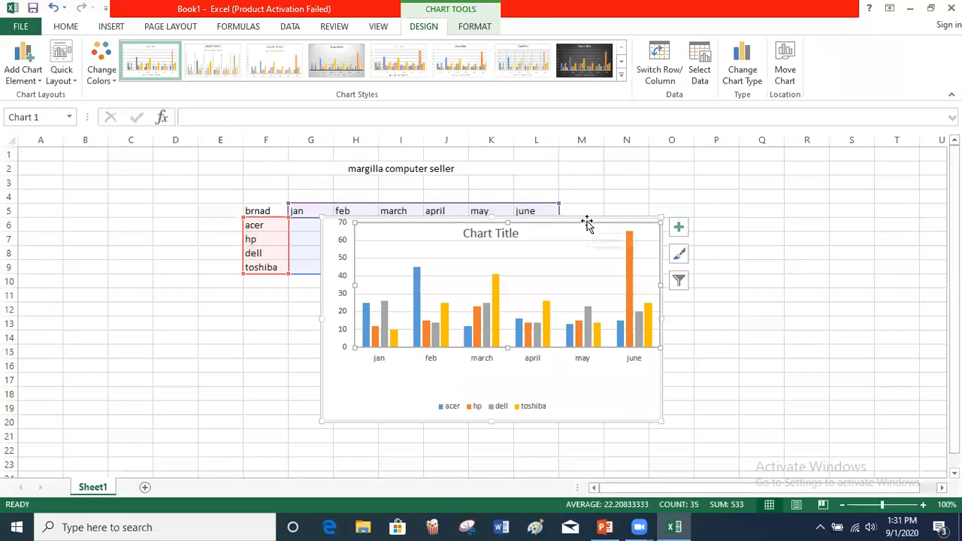
drag(590, 220, 691, 226)
click(759, 210)
click(536, 267)
click(561, 223)
drag(563, 220, 816, 186)
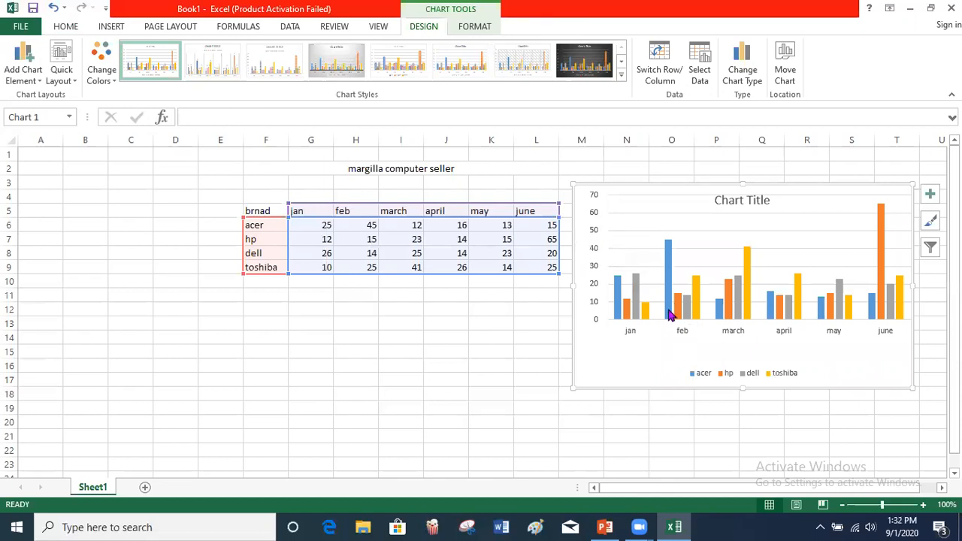
- Apply the second chart style to the column chart and switch back to the first style
mouse_move(672, 255)
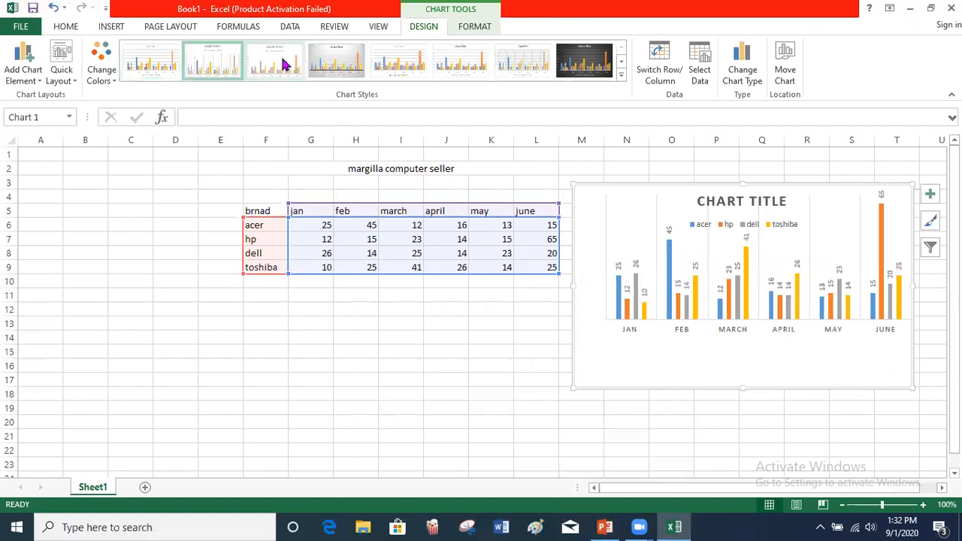
click(216, 67)
click(155, 67)
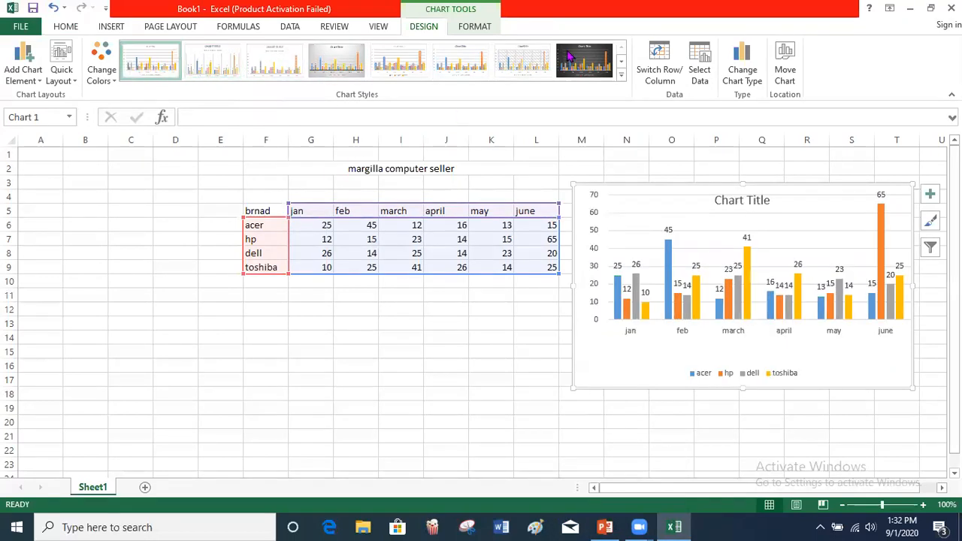
- Recolour the chart with the third Colorful palette, which starts with orange, yellow, green and brown
click(463, 29)
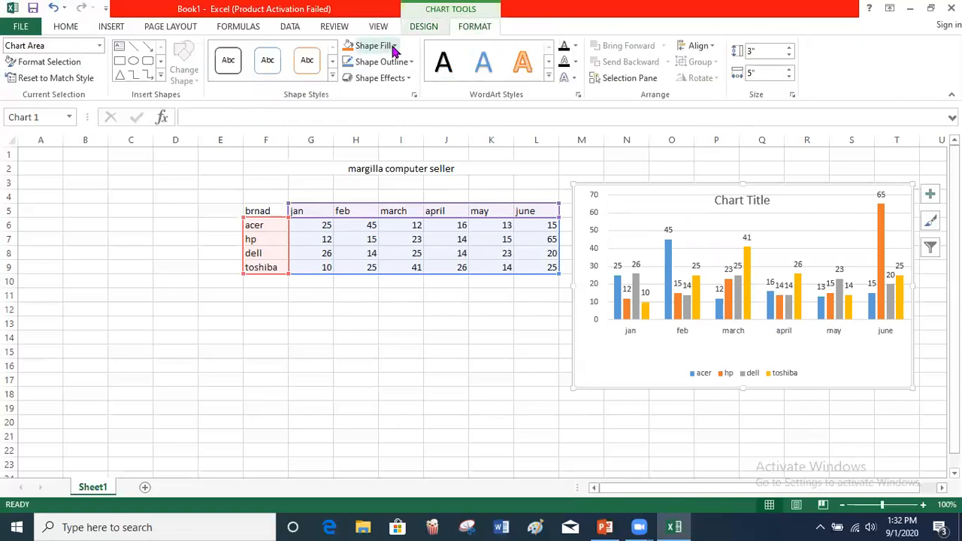
click(423, 29)
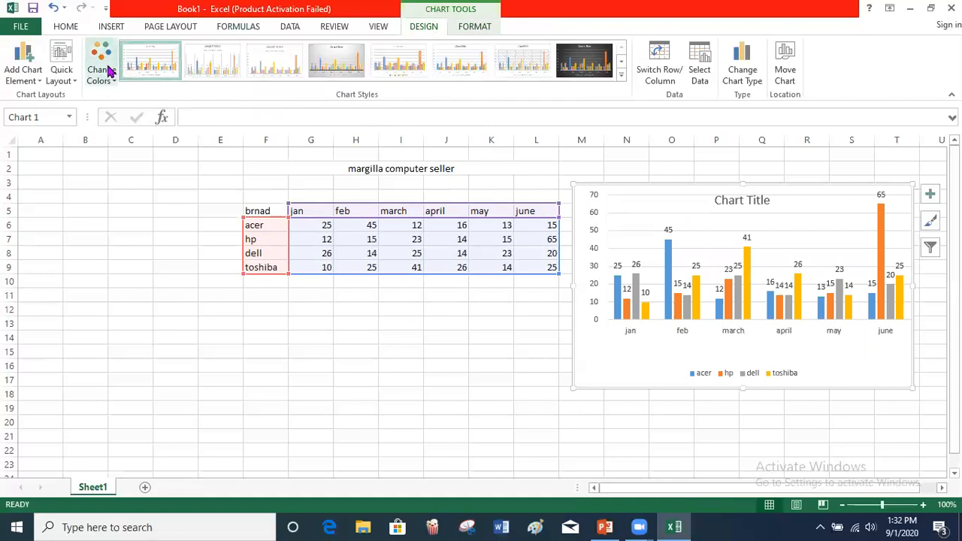
click(101, 62)
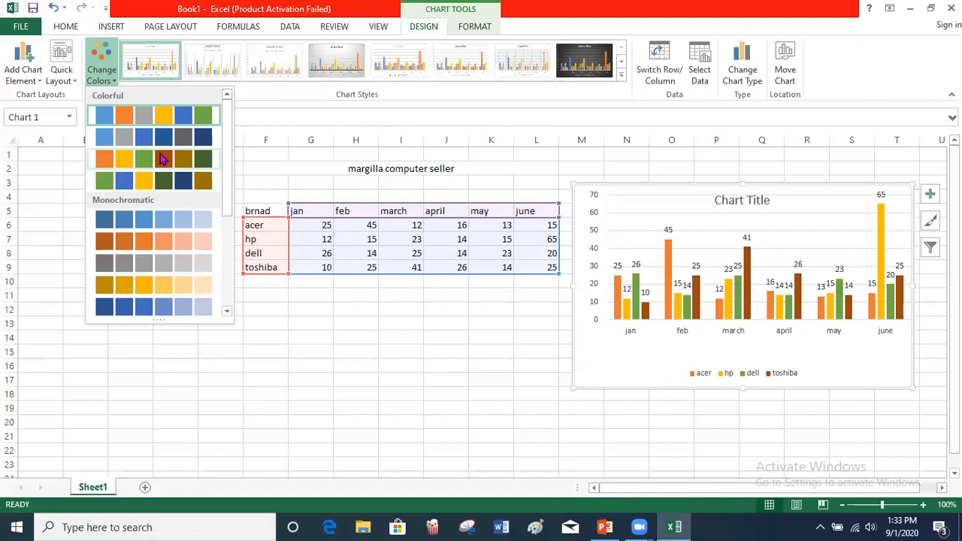
click(142, 164)
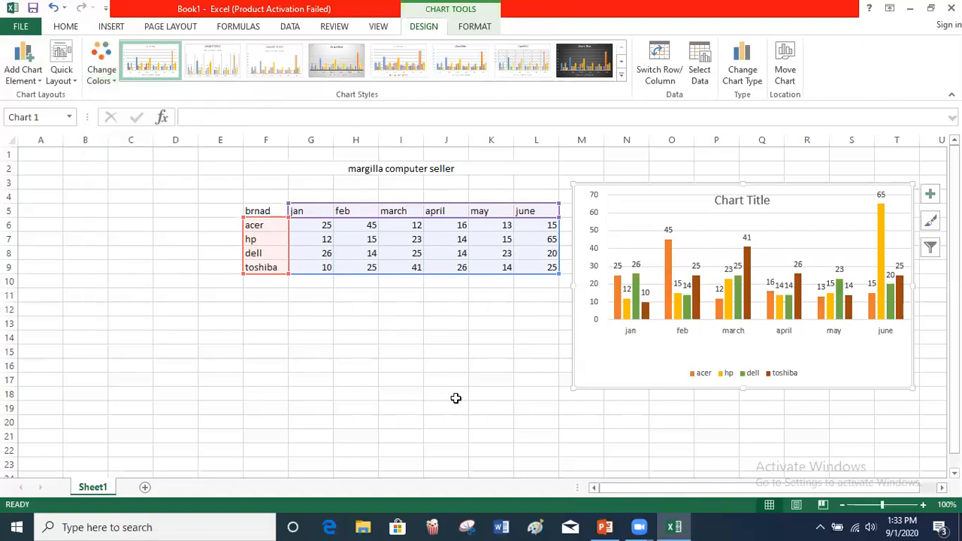
- Review the PowerPoint slides on giving titles to the chart and its axes in the slide show, and return to the Excel workbook
click(605, 527)
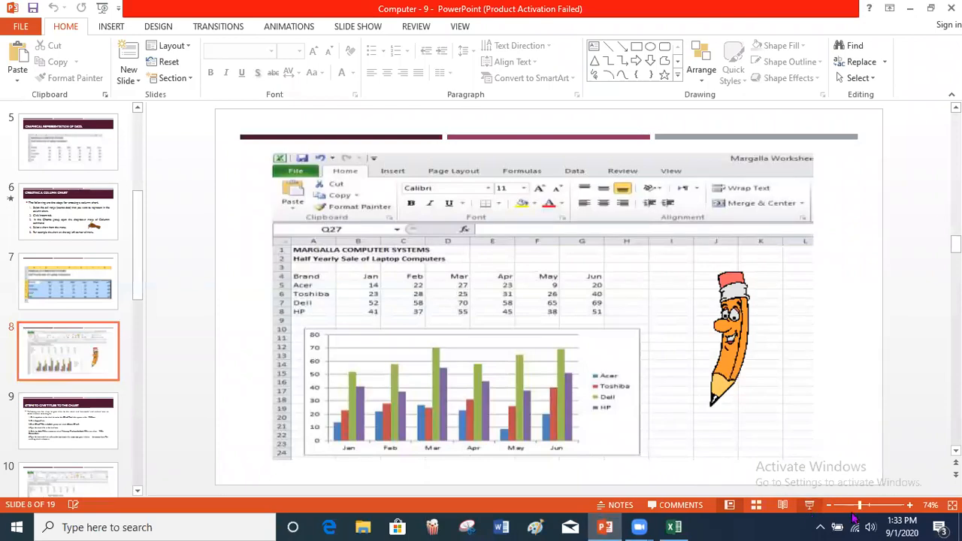
click(808, 504)
key(Right)
key(Left)
key(Right)
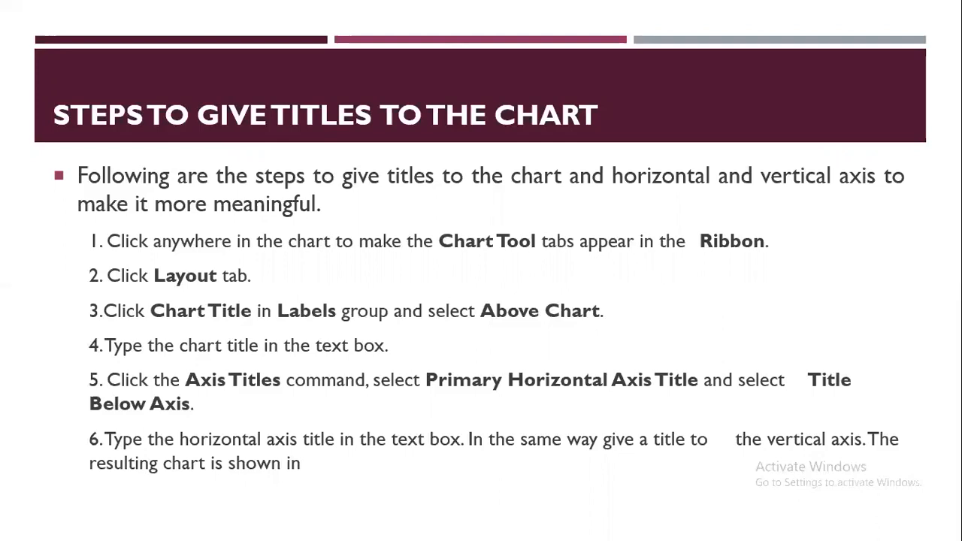
key(Right)
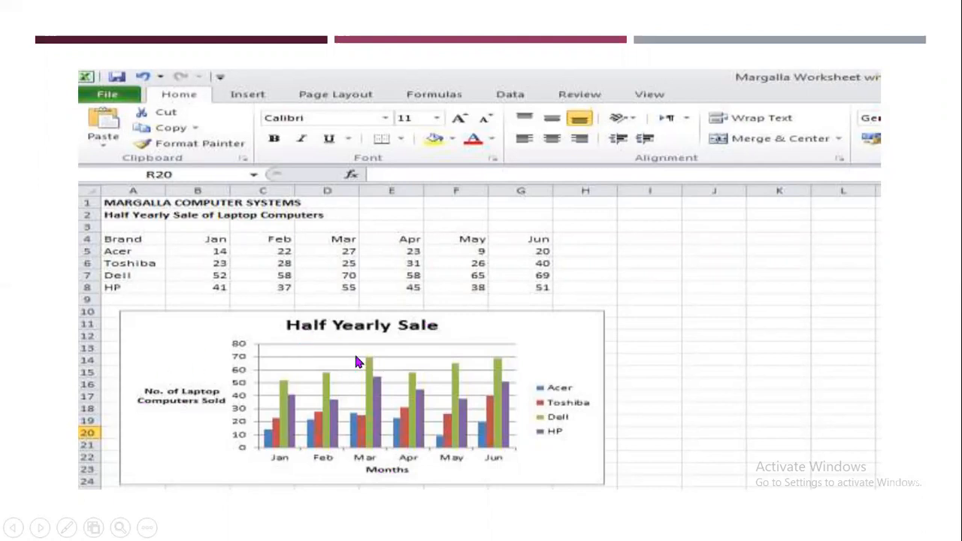
key(Escape)
key(alt+Tab)
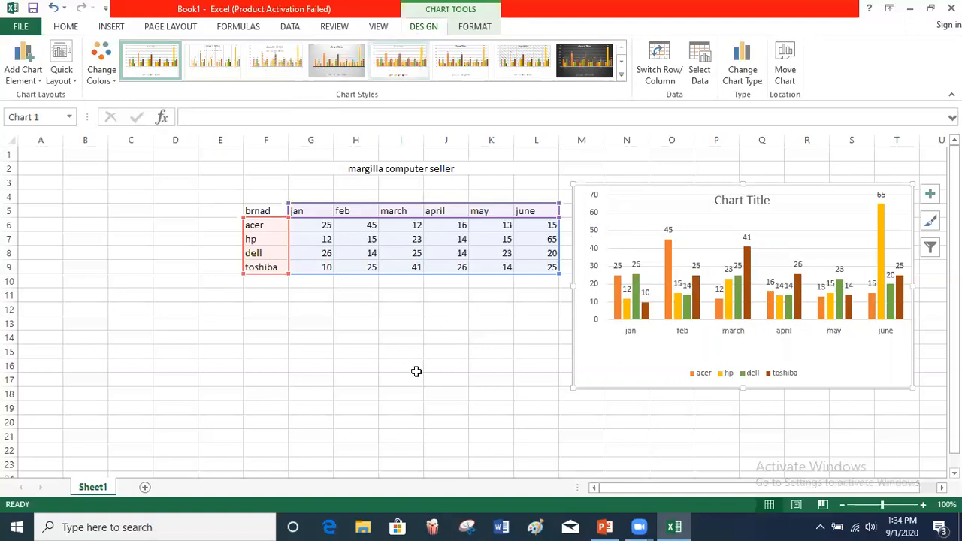
click(384, 377)
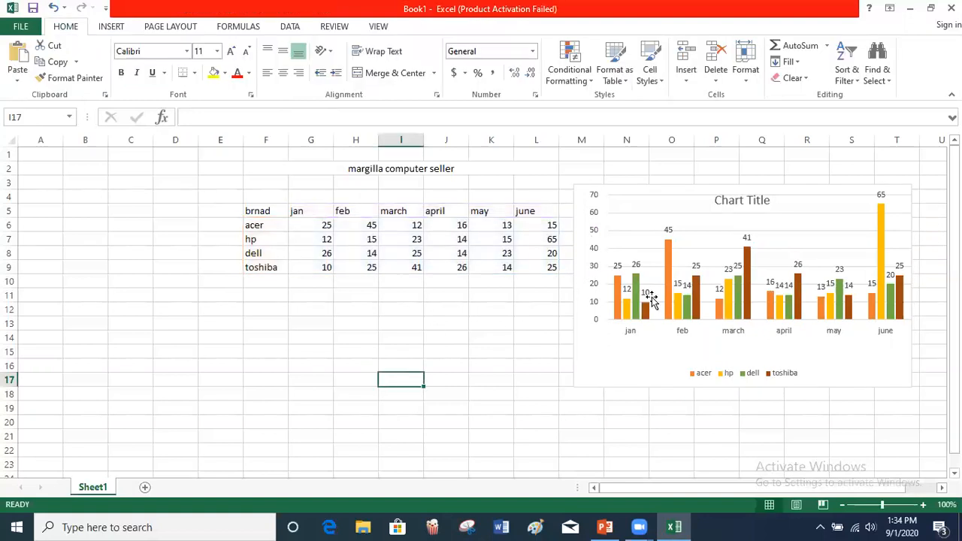
click(195, 333)
click(159, 226)
click(114, 197)
click(101, 295)
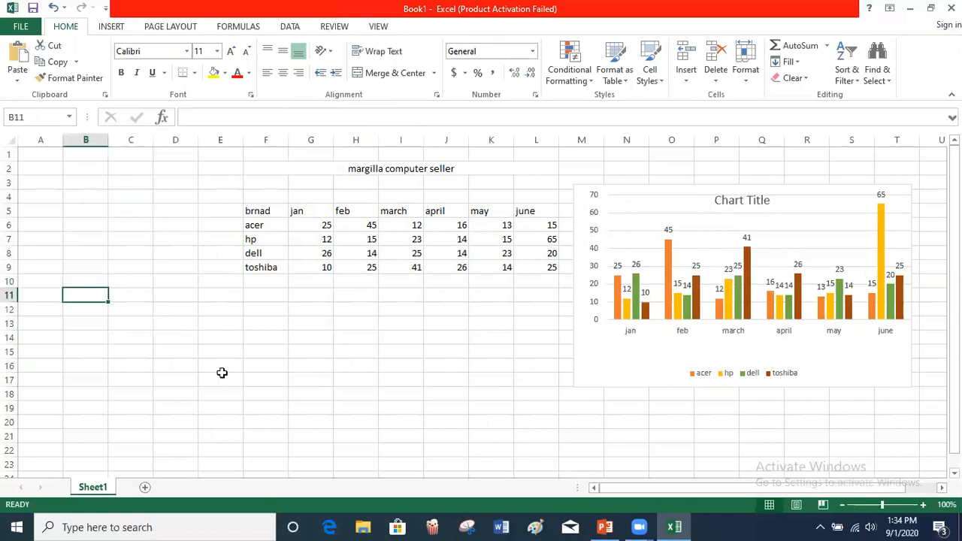
click(221, 374)
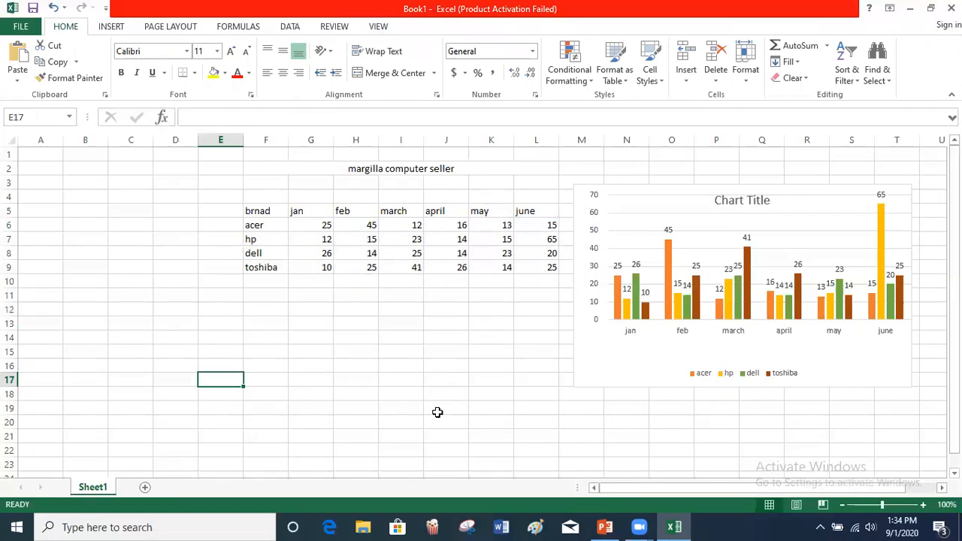
click(713, 229)
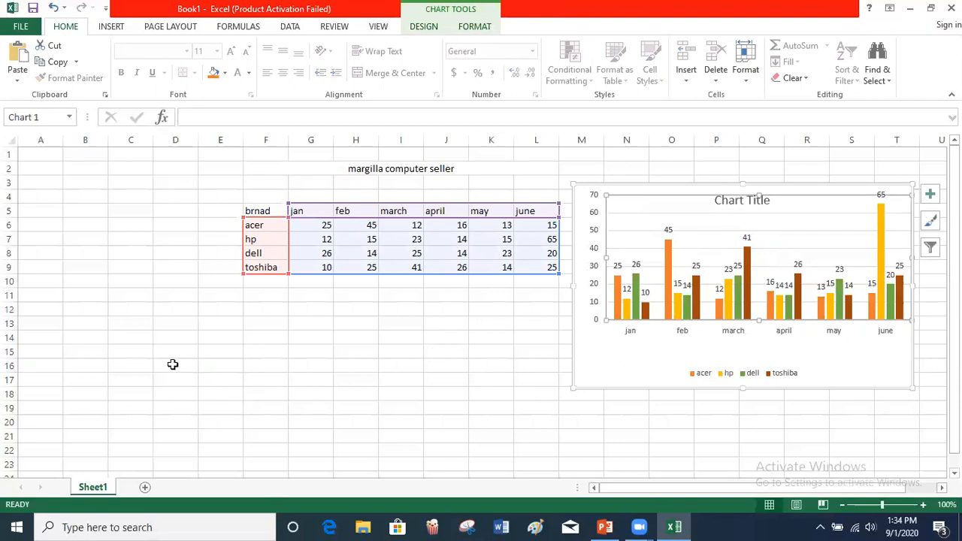
click(122, 280)
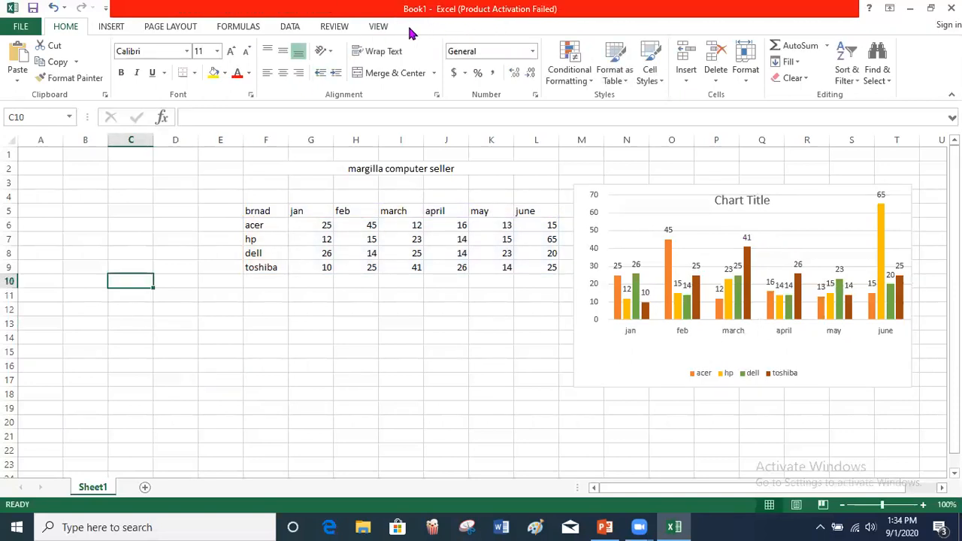
- Replace the placeholder title of the column chart with "margilla computer seller"
click(766, 224)
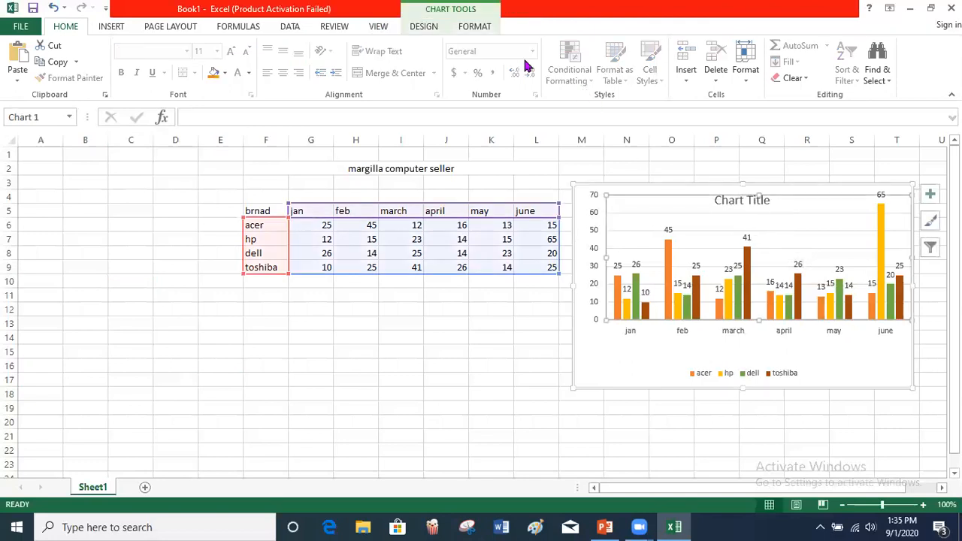
click(424, 27)
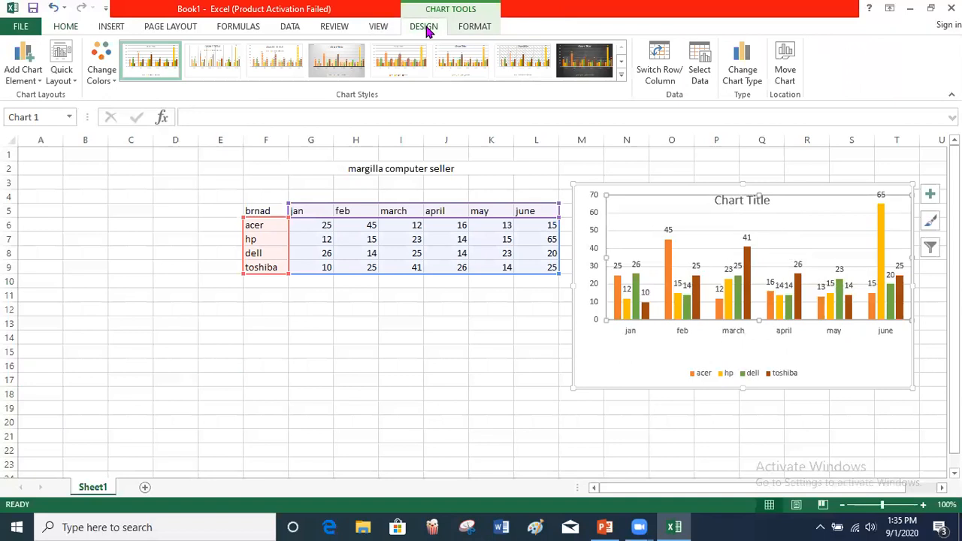
click(23, 80)
click(23, 80)
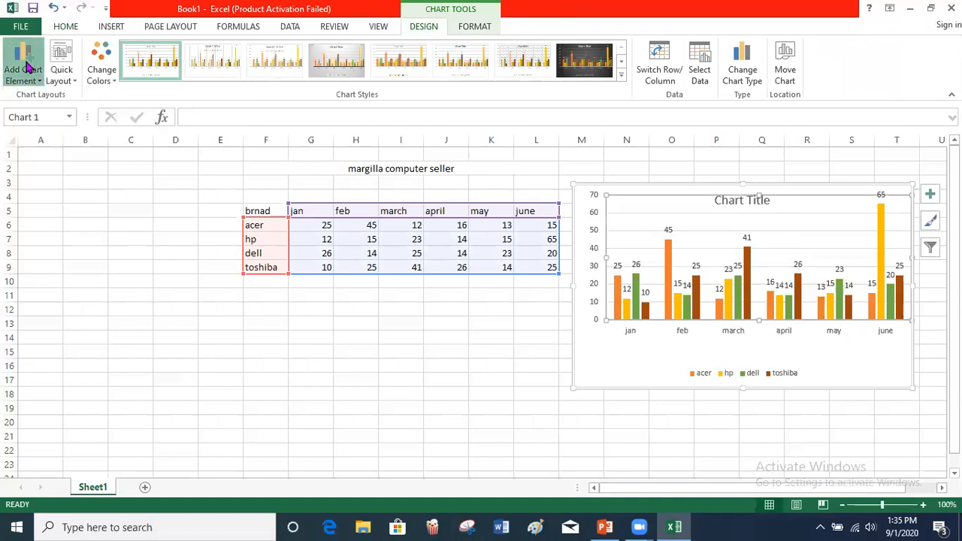
click(765, 208)
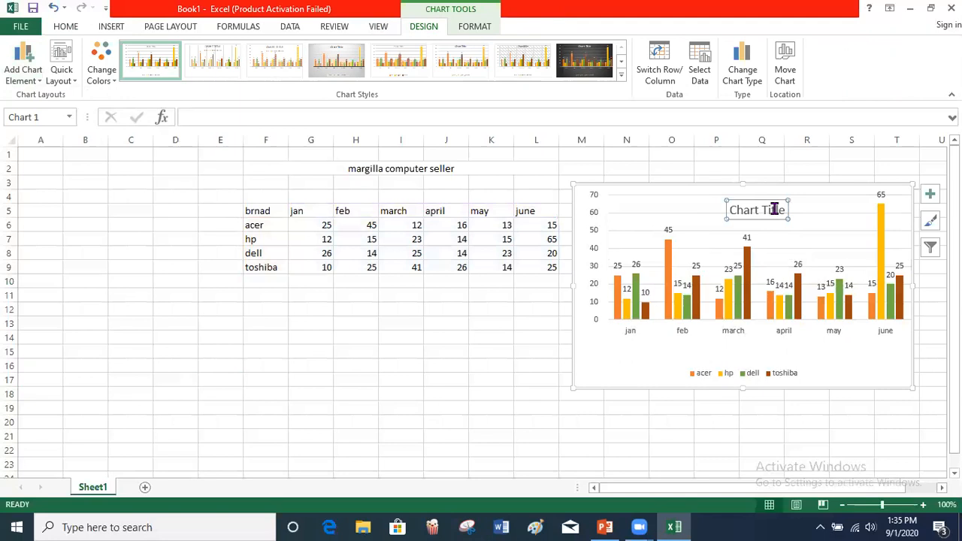
drag(784, 209, 726, 210)
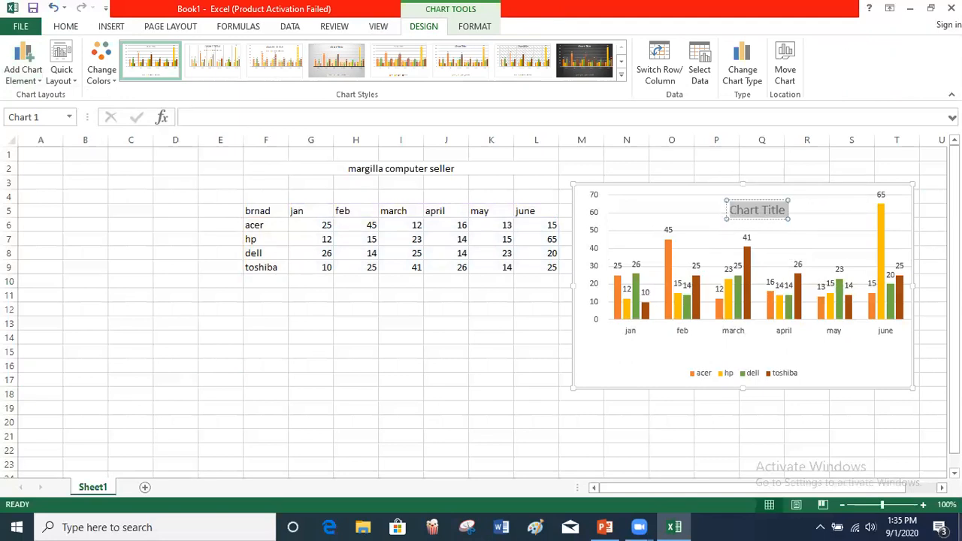
text(mar)
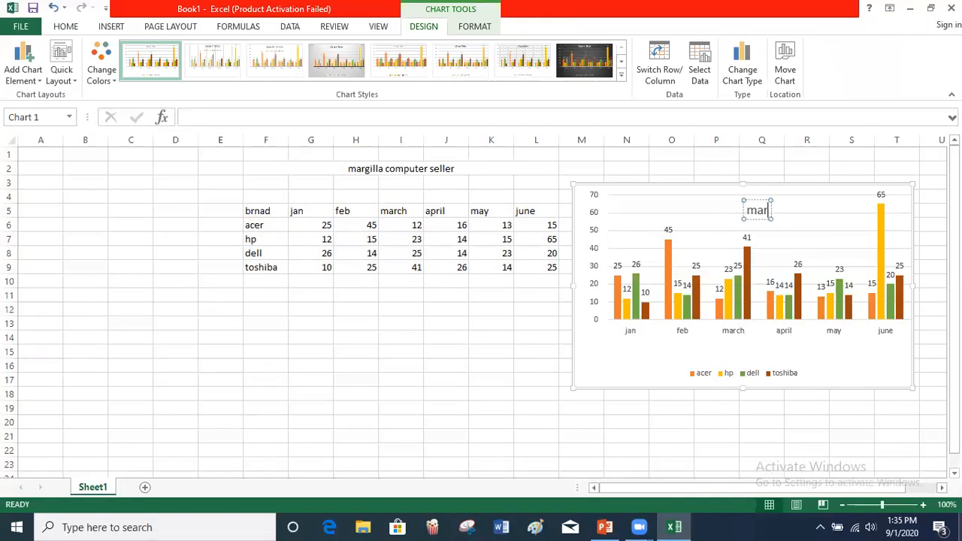
text(gill)
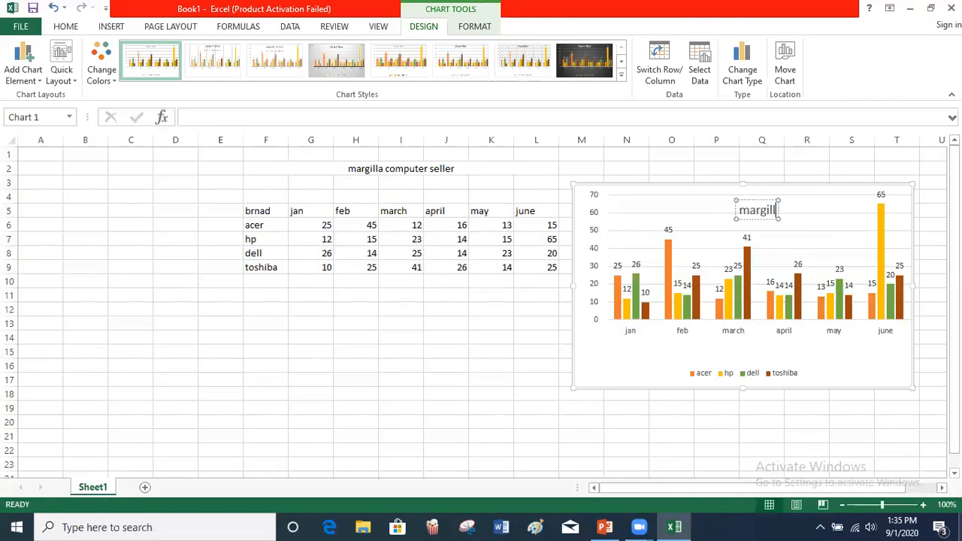
text(a computer)
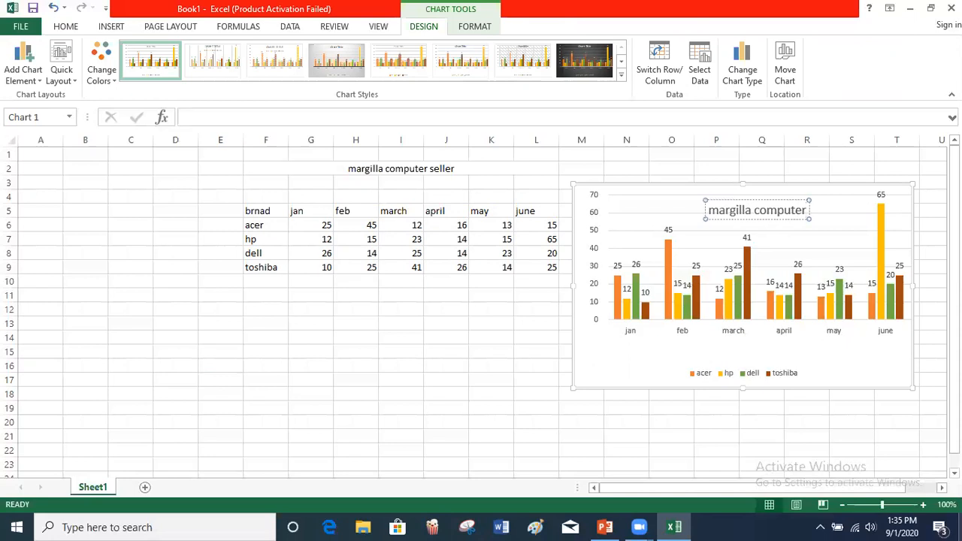
text( seller)
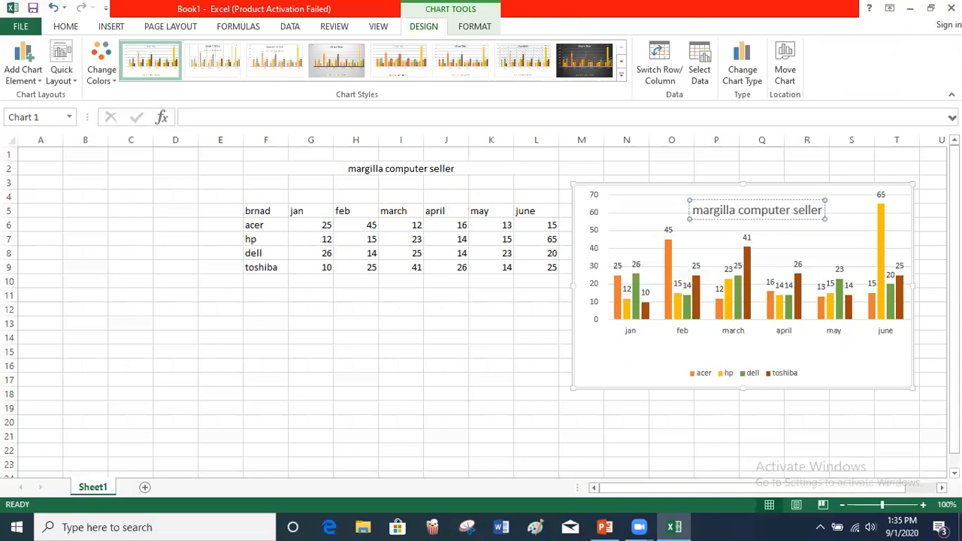
click(706, 351)
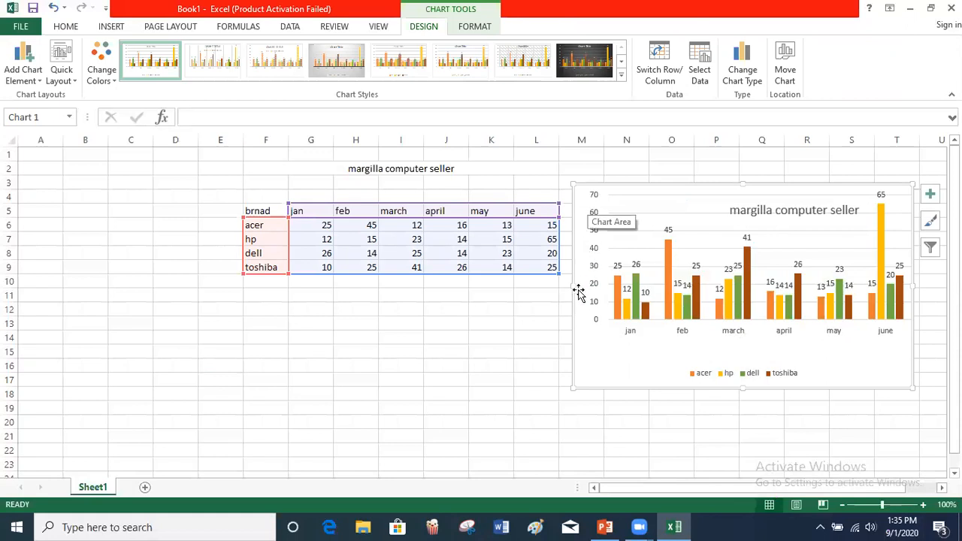
- Add a primary horizontal axis title to the chart and set its text to "months"
click(33, 81)
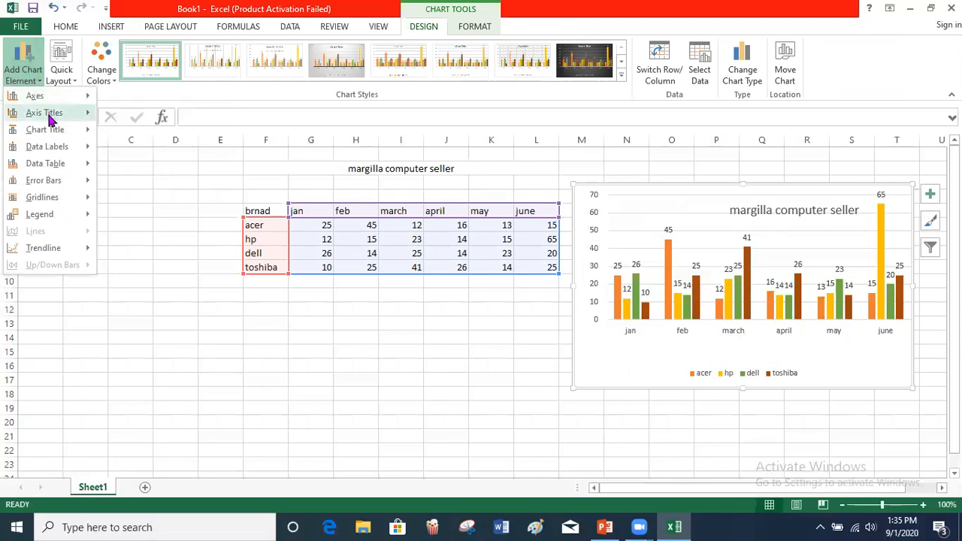
mouse_move(43, 113)
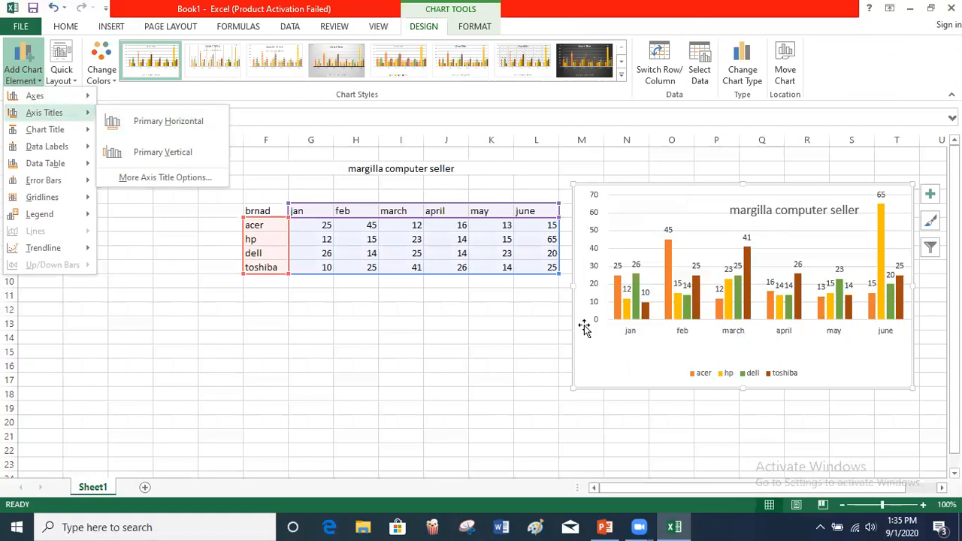
click(175, 124)
text(mon)
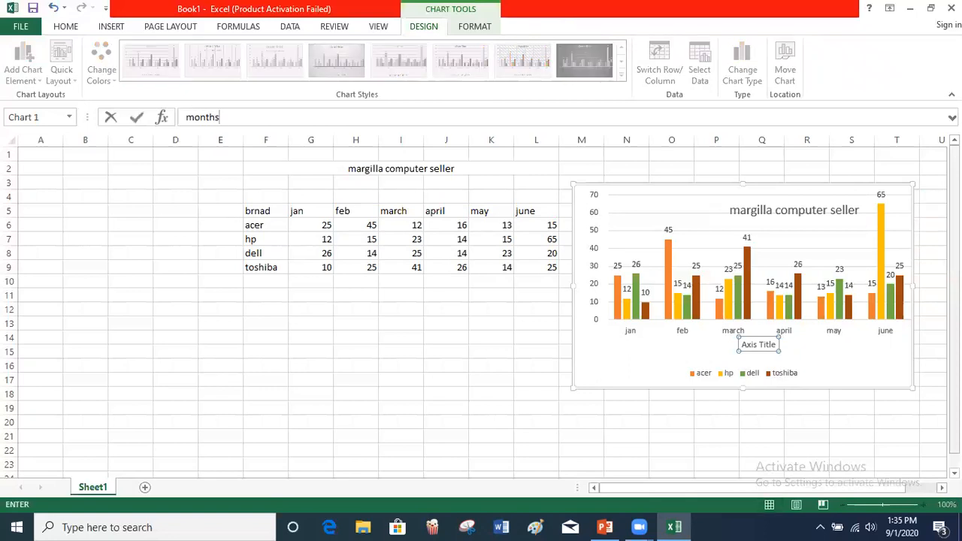
text(ths)
key(Return)
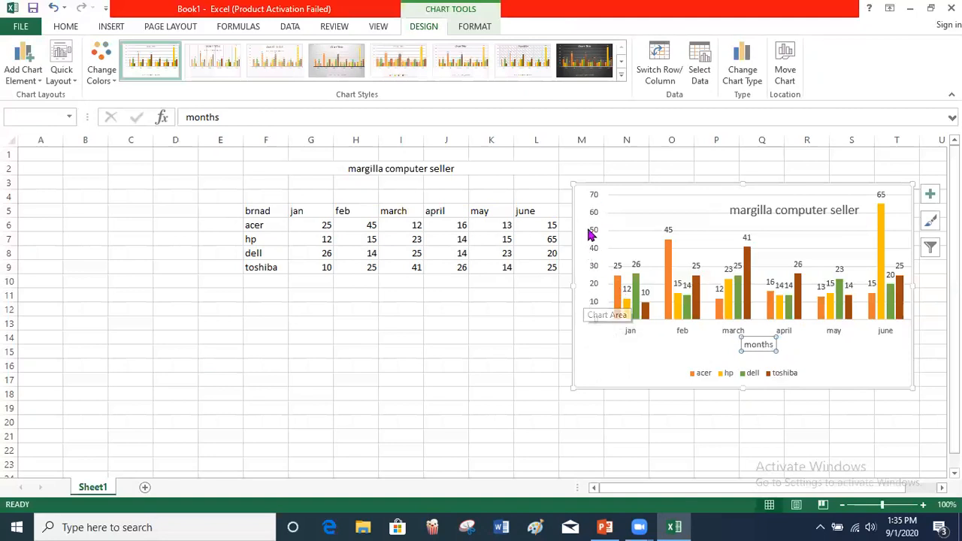
- Add a primary vertical axis title to the chart and set its text to "no of computers being sold"
click(25, 83)
mouse_move(83, 113)
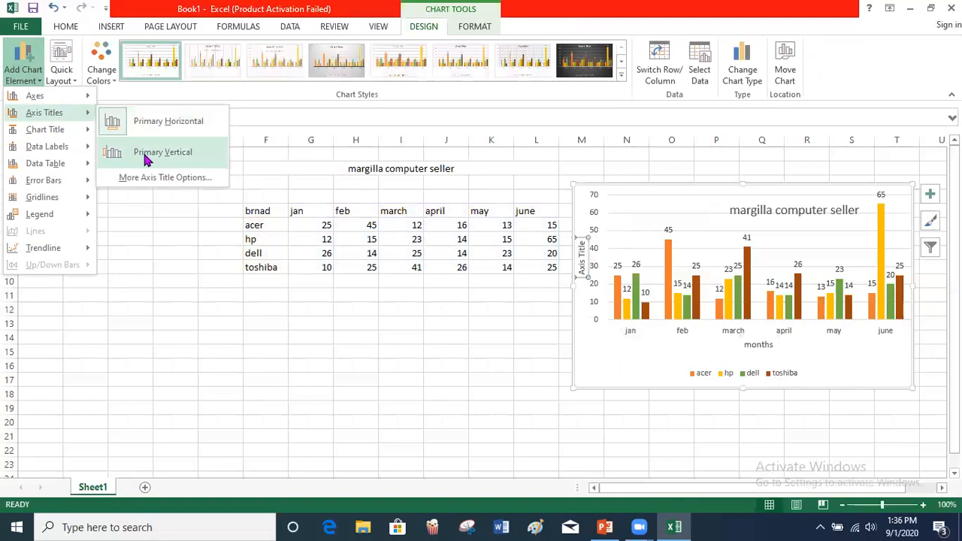
click(146, 155)
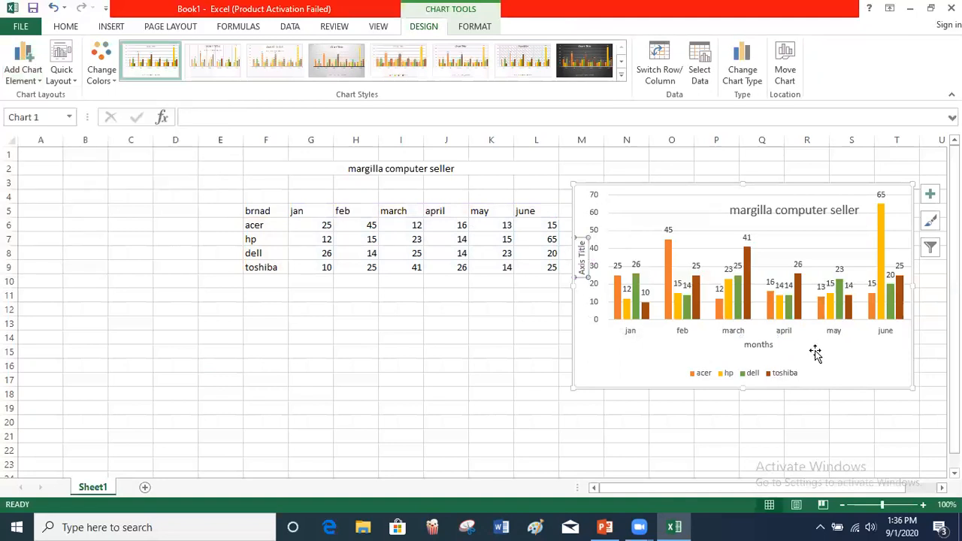
text(no)
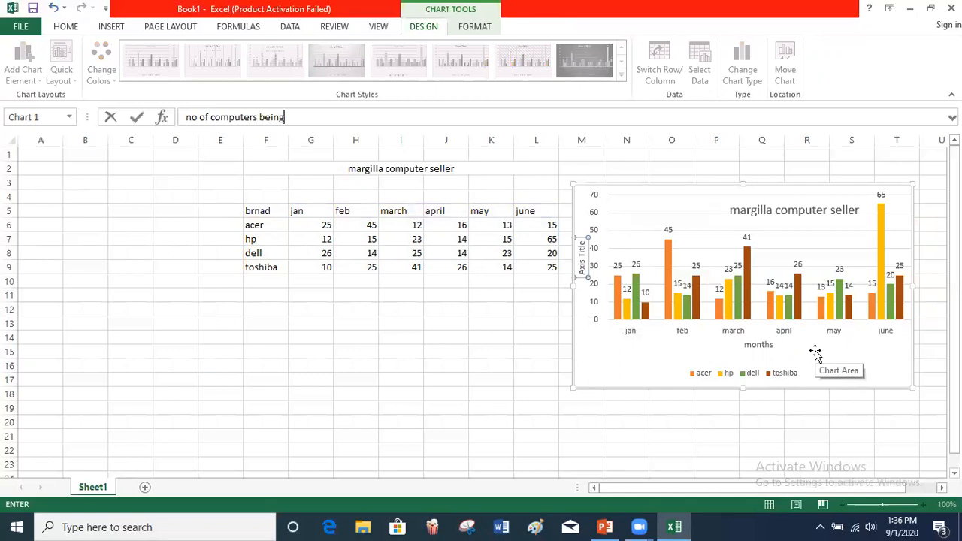
text(of computers being sold)
key(Return)
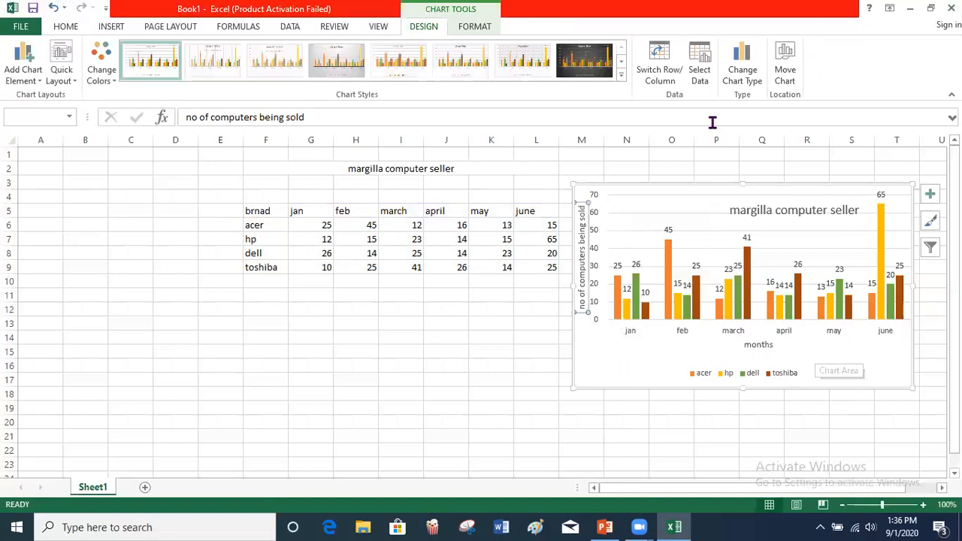
- Enlarge the chart to extend from column F to column T and inspect its axis titles and chart title
drag(573, 184, 261, 161)
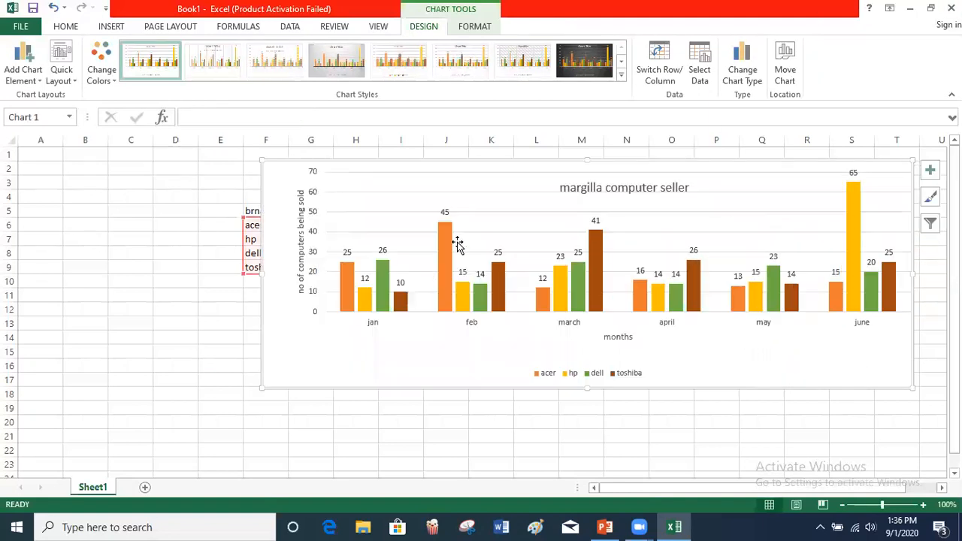
click(299, 264)
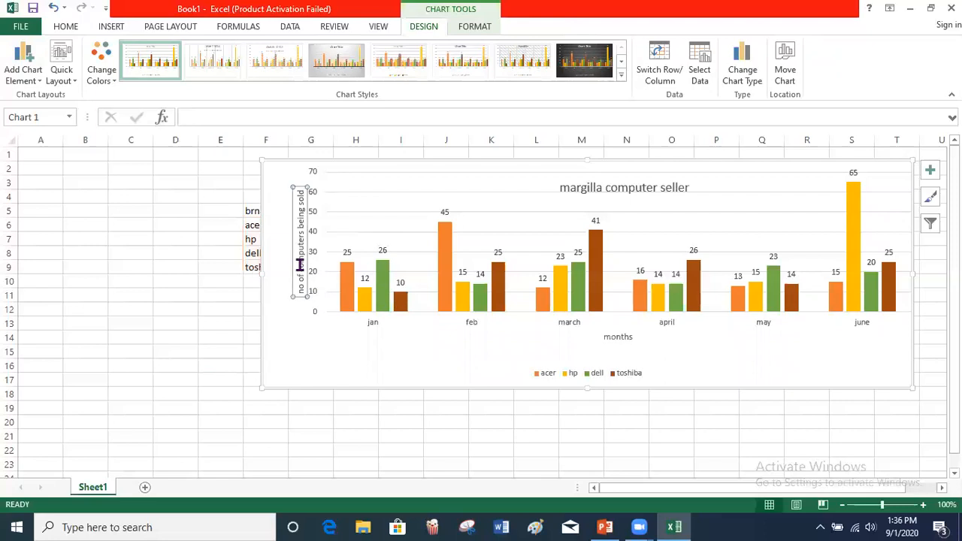
click(612, 336)
click(599, 190)
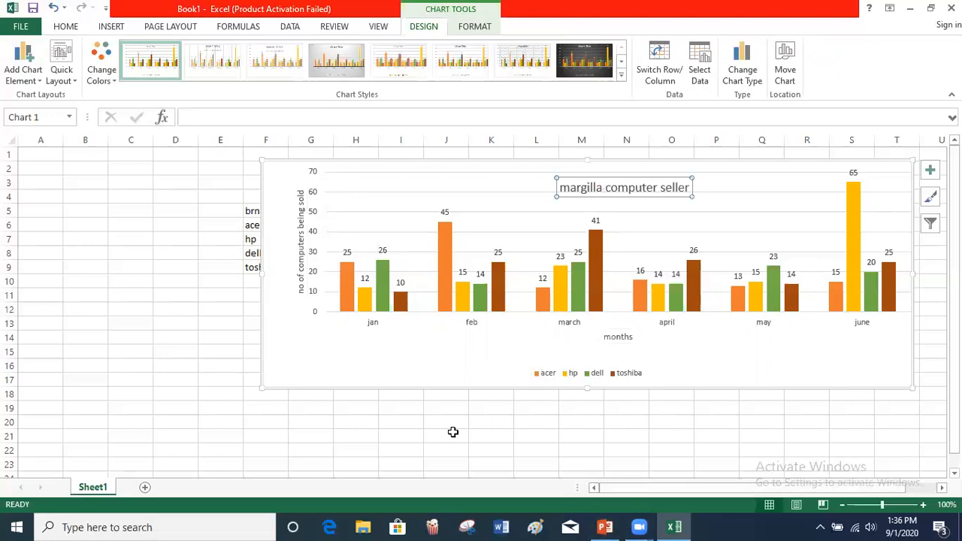
- Shrink the chart so it extends from column L to column T, starting at row 5
click(206, 241)
click(296, 188)
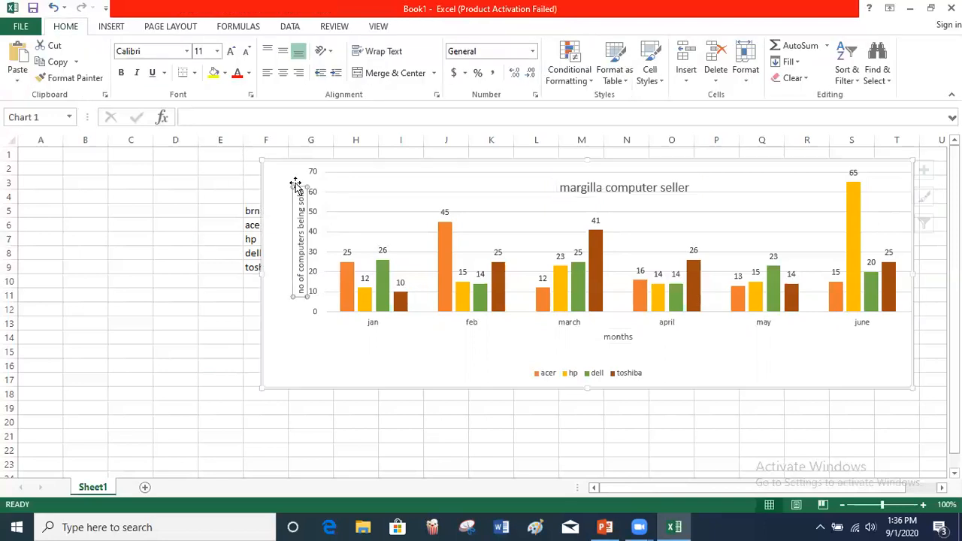
click(305, 169)
drag(305, 169, 577, 222)
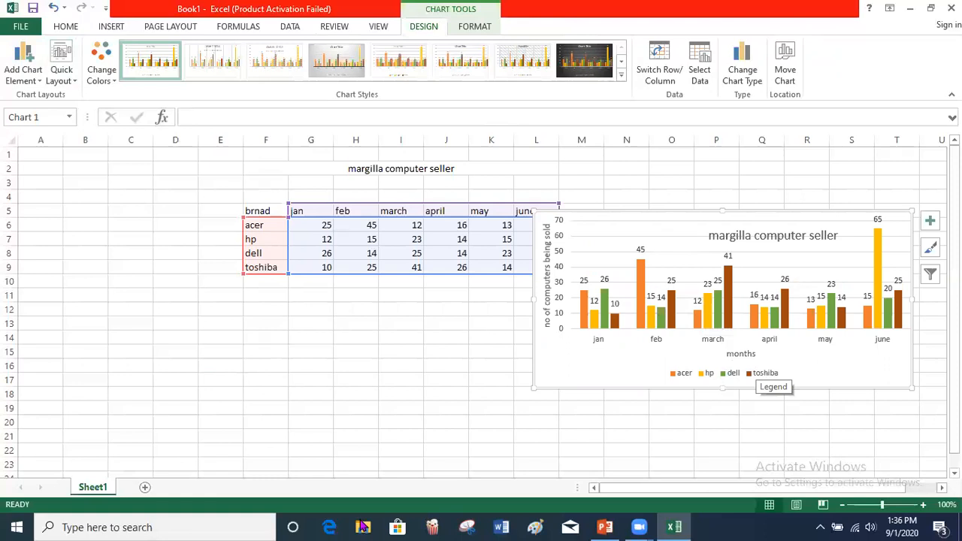
- Switch to PowerPoint, present the slide with the finished half-yearly sale chart, and advance to the Filtering Data slide
click(606, 527)
click(484, 373)
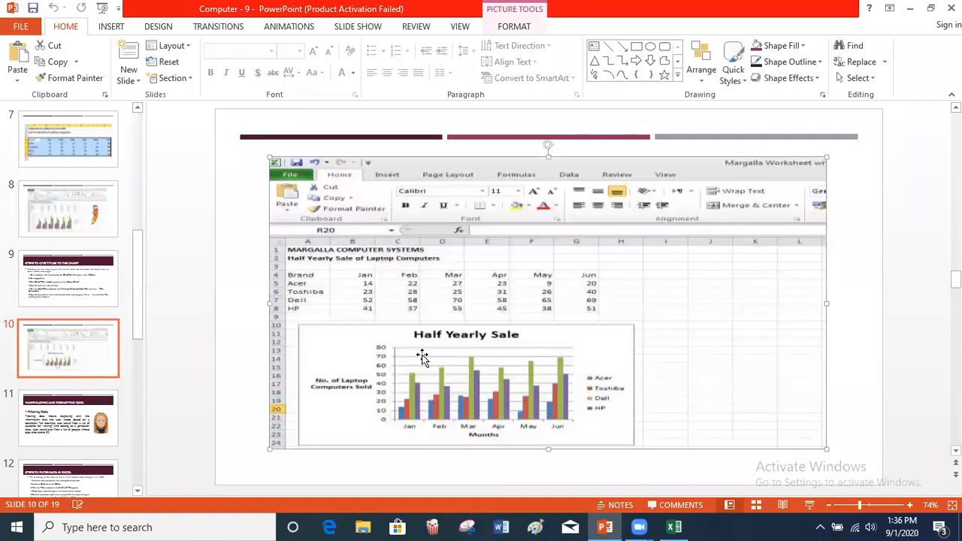
key(shift+F5)
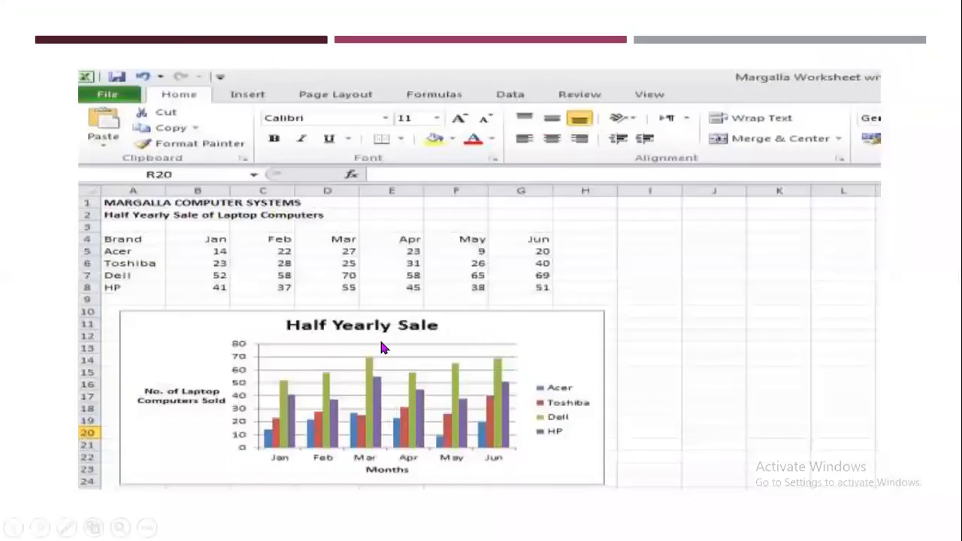
key(Right)
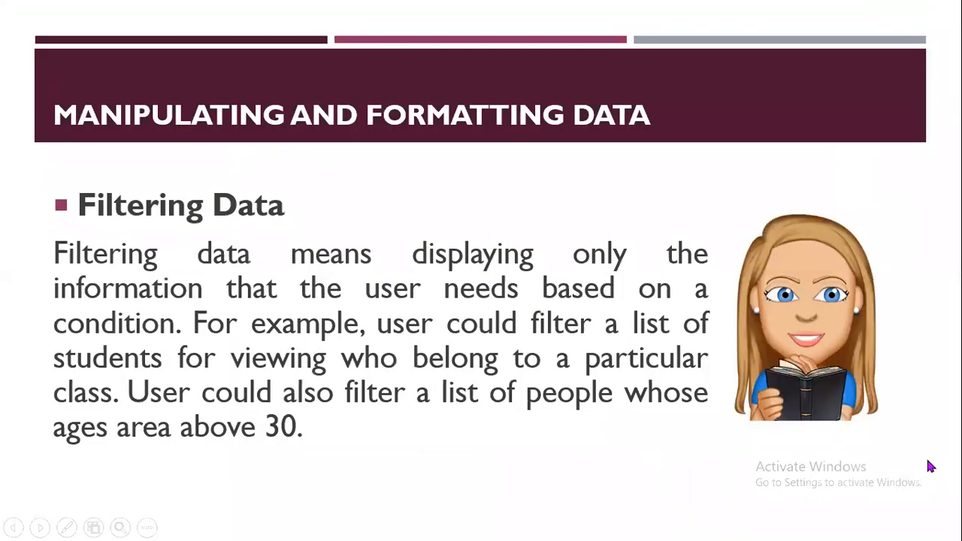
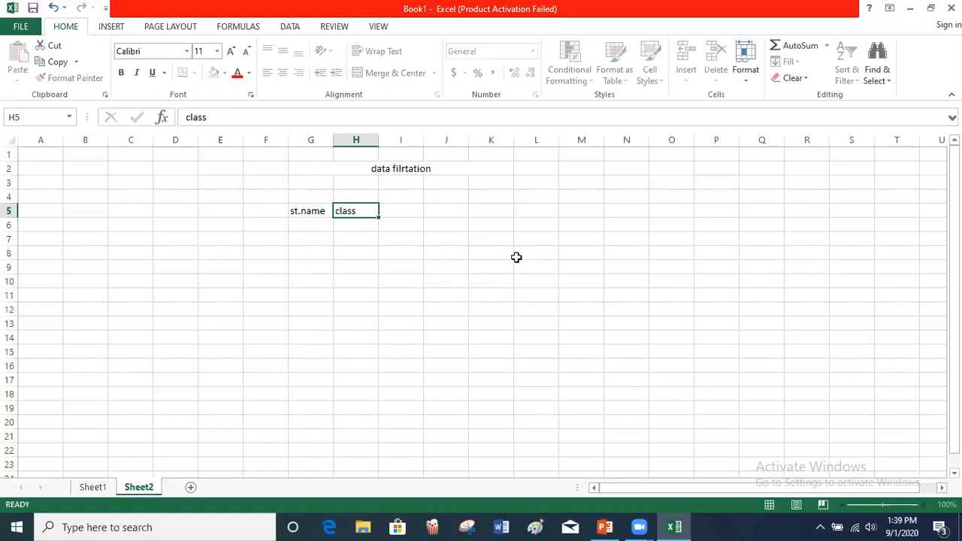
- Enter the headings "roll no" in I5 and "age" in J5 on Sheet2
text(roll no)
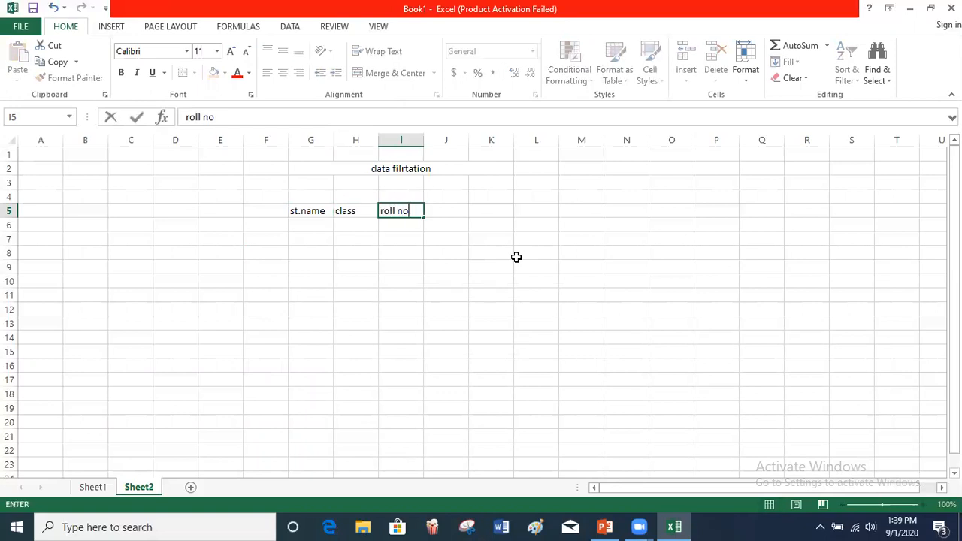
key(Tab)
text(age)
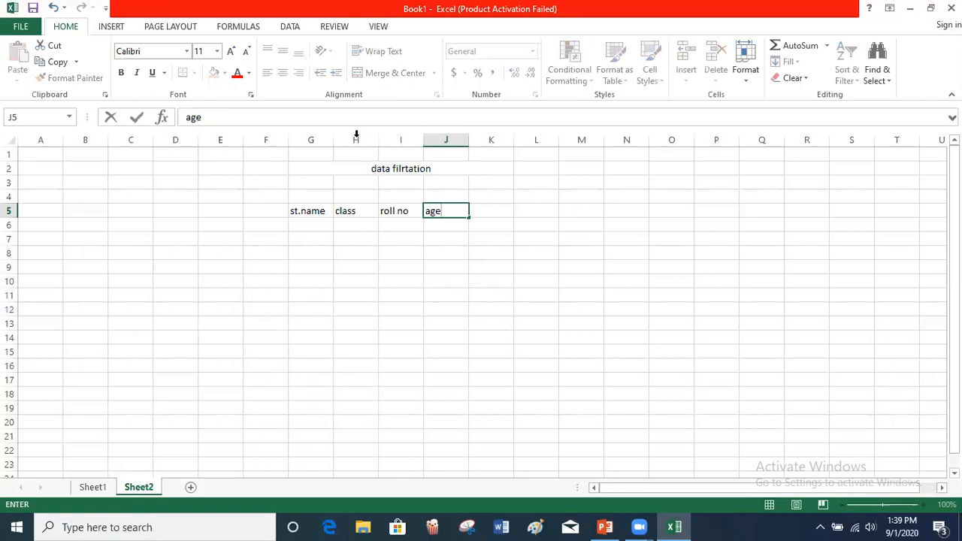
- Enter five student first names under the st.name heading in G6 to G10
click(314, 223)
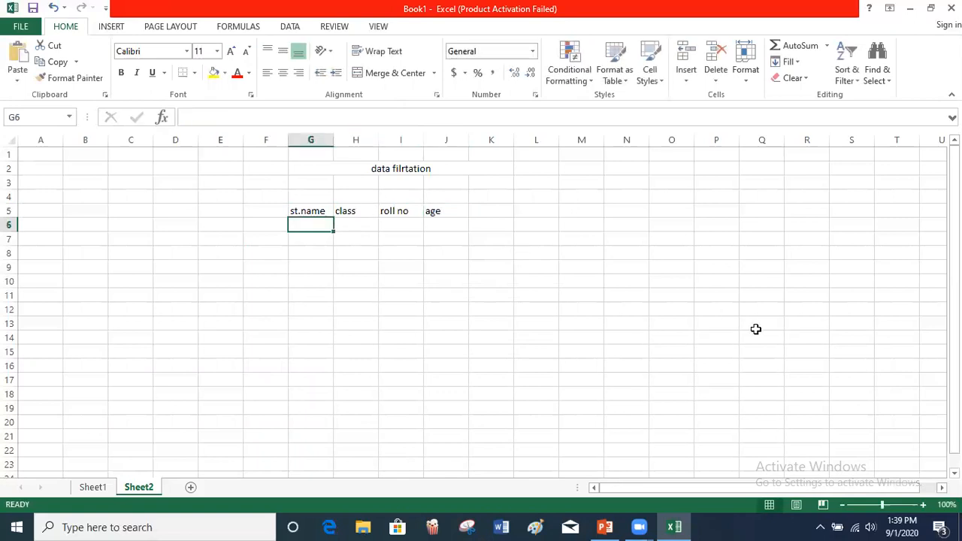
text(san)
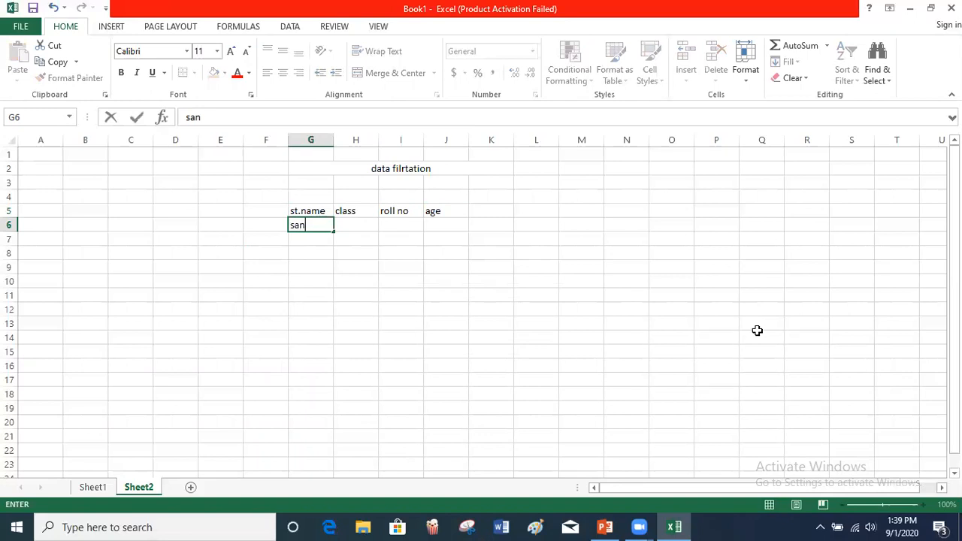
key(Return)
text(hira)
key(Return)
text(aliya)
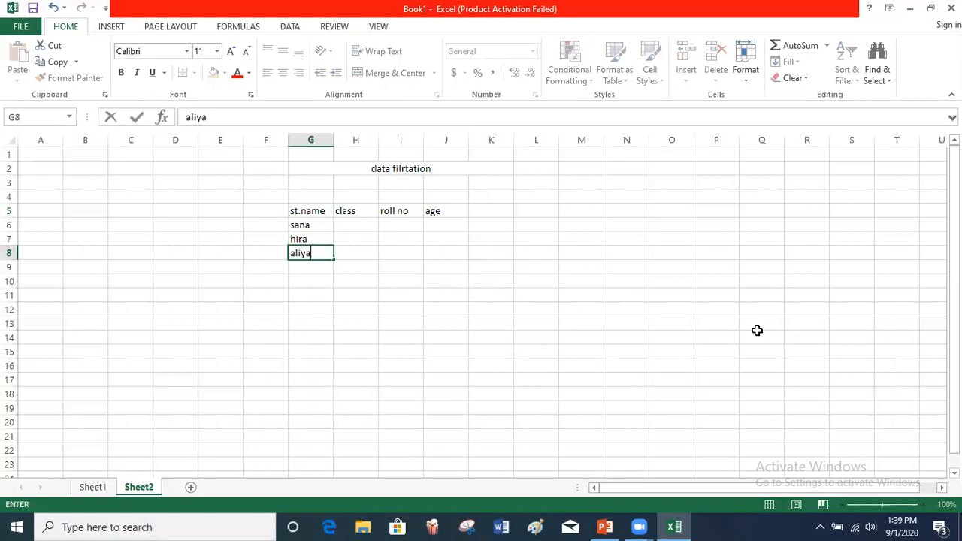
key(Return)
text(noor)
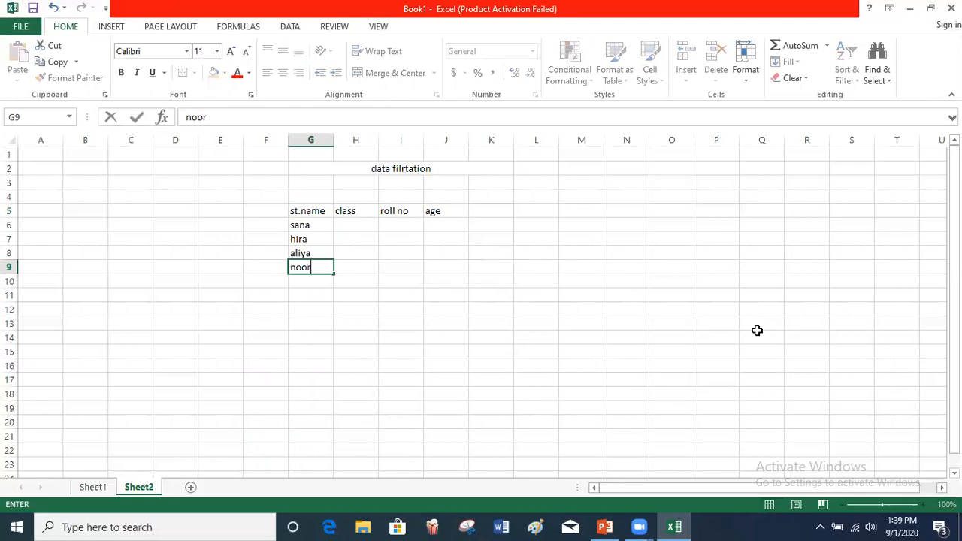
key(Return)
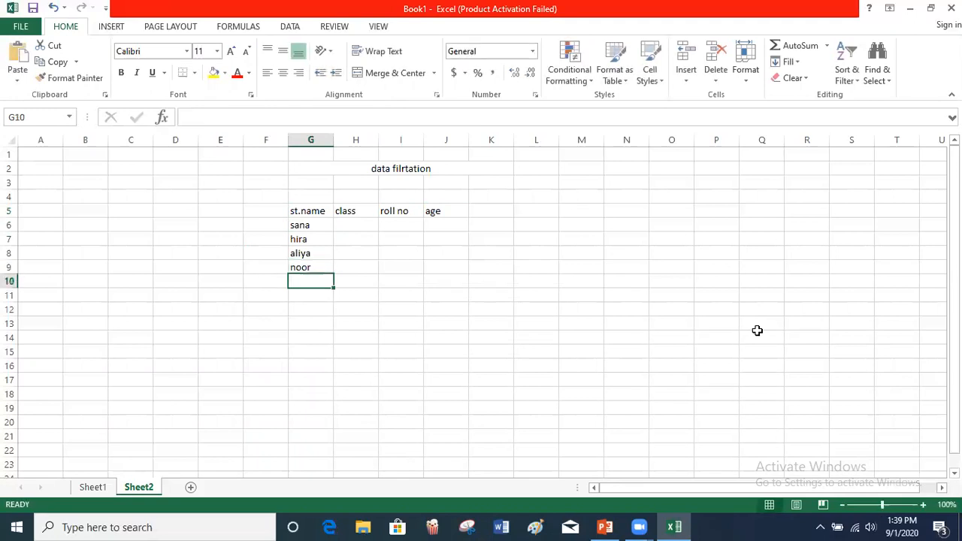
text(habiba)
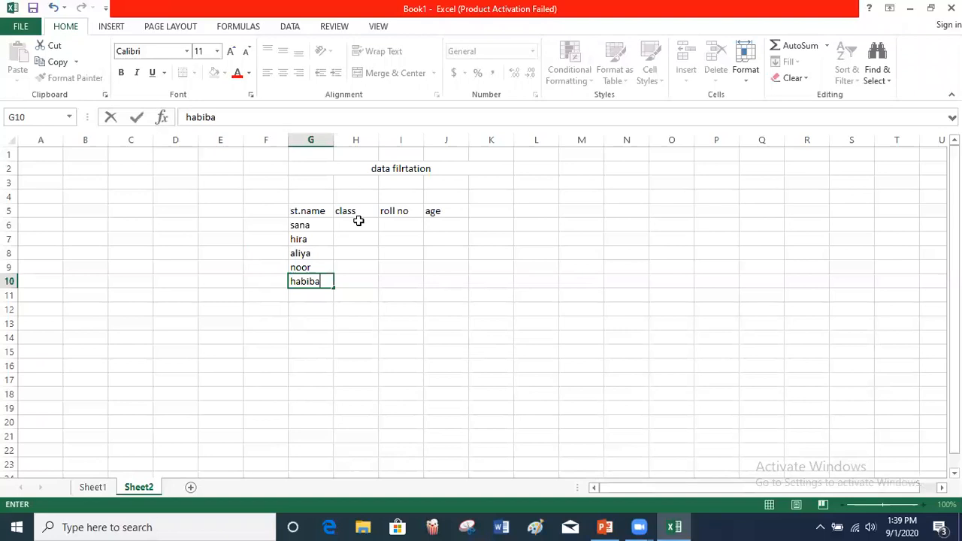
- Fill the class column from H6 to H10 with 9-a, 9-a, 9-b, 9-c and 9-d
click(359, 222)
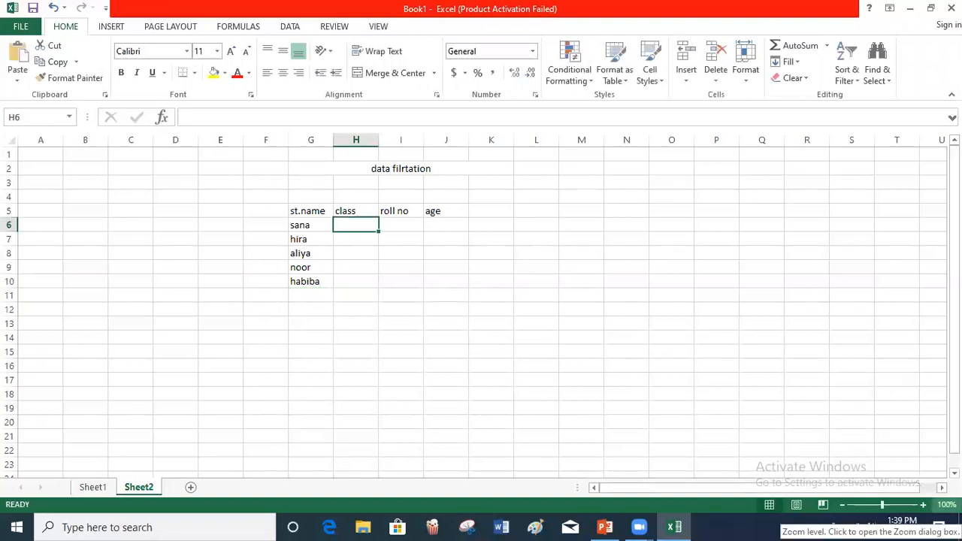
text(9-a)
key(Return)
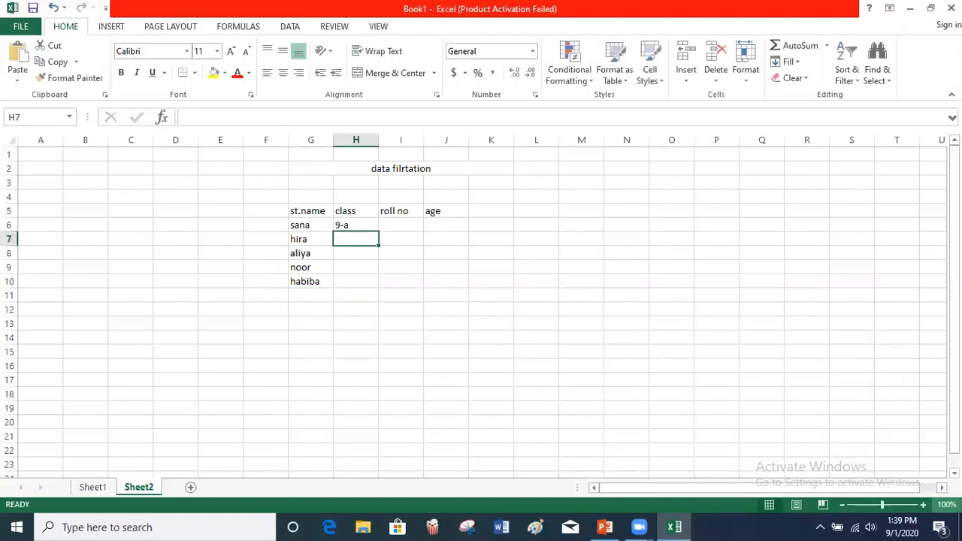
text(9-a)
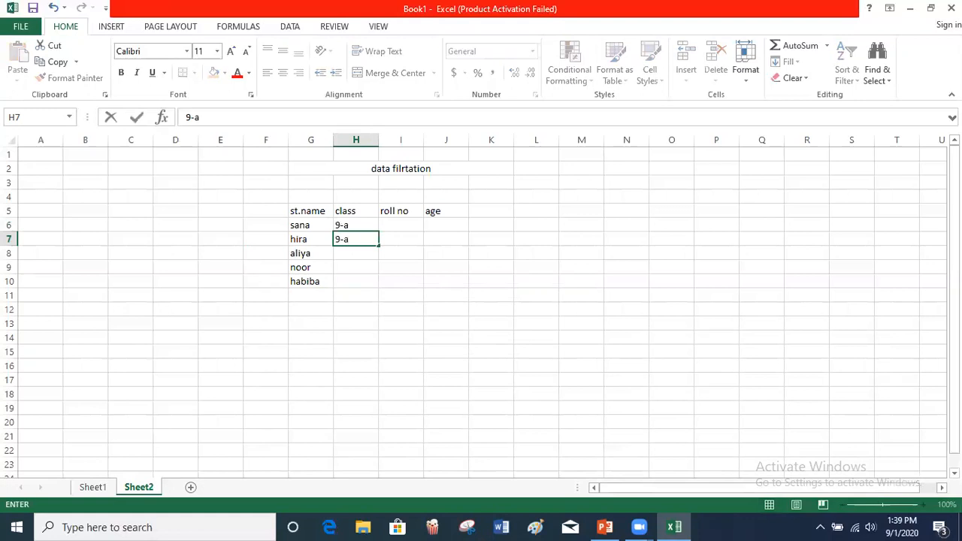
key(Return)
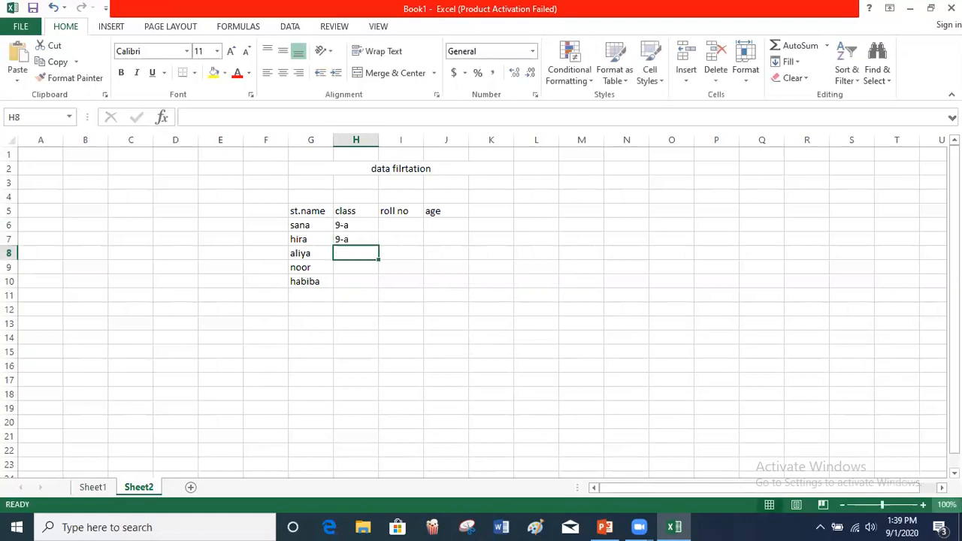
text(9-b)
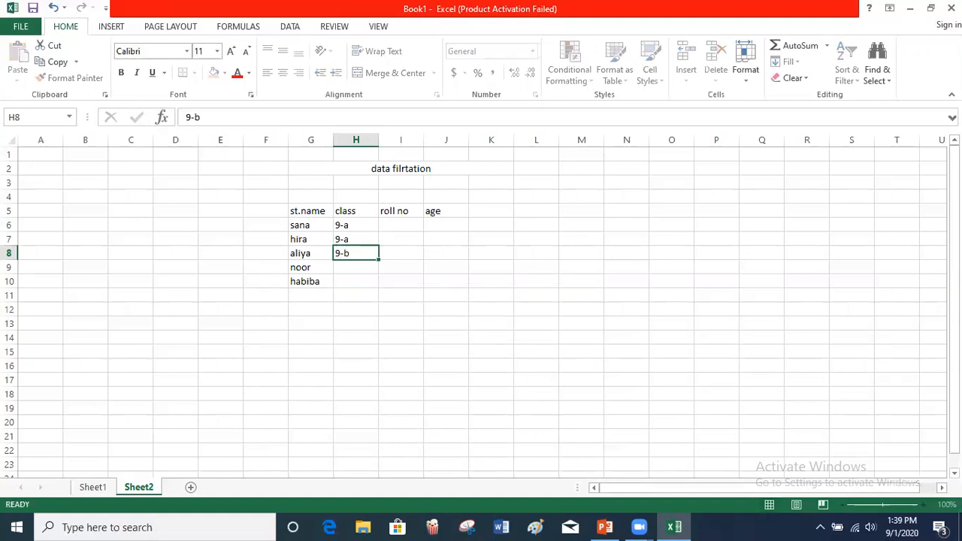
key(Return)
text(9-c)
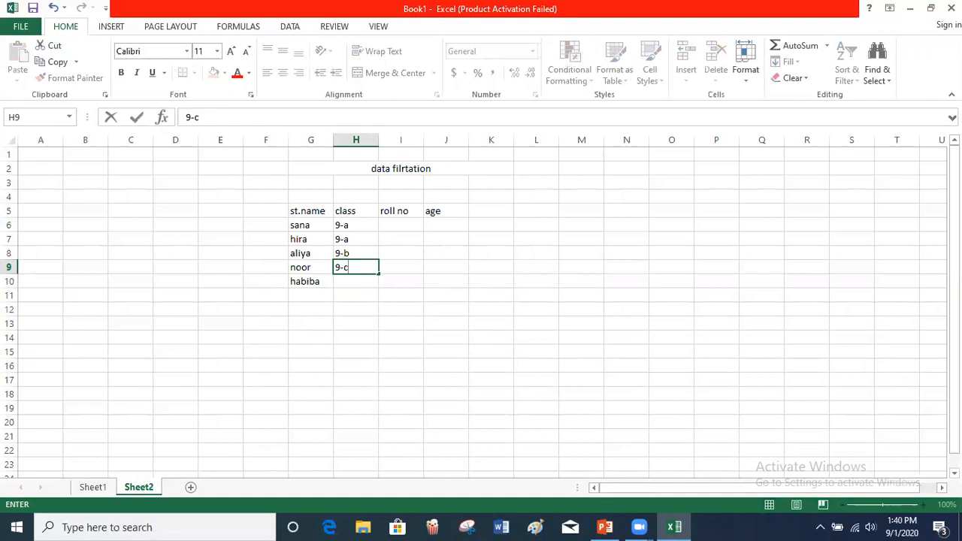
key(Return)
text(9-d)
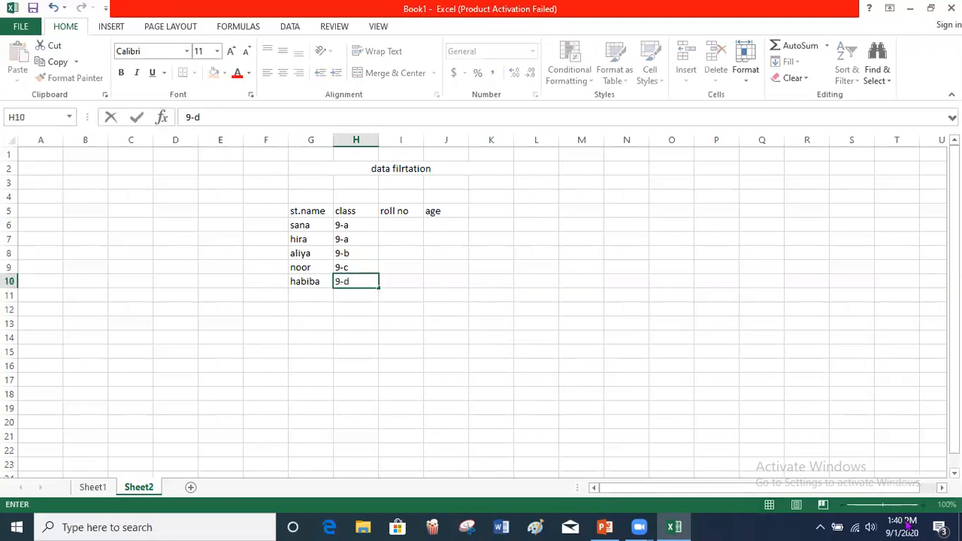
- Add two more student first names to the st.name column in G11 and G12
click(316, 294)
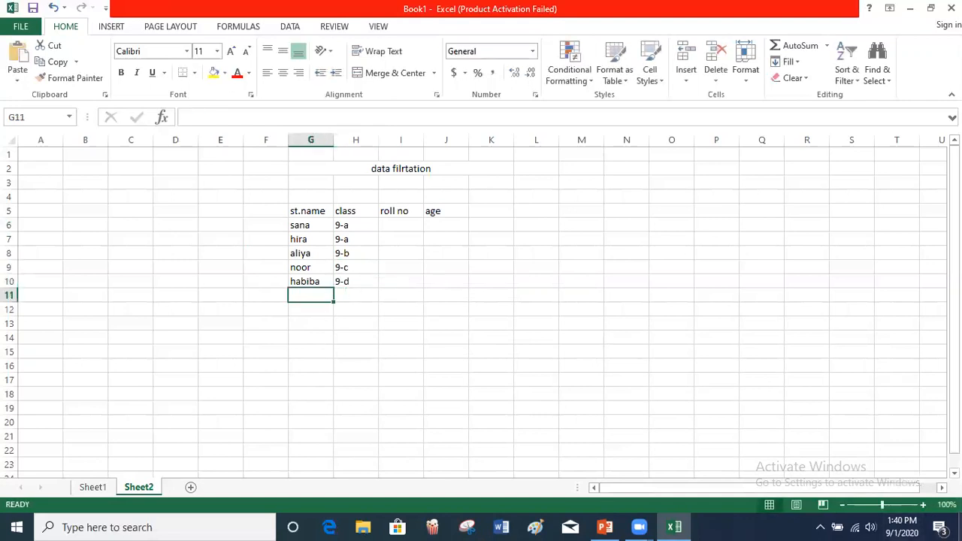
text(ayesdh)
key(BackSpace)
key(BackSpace)
key(BackSpace)
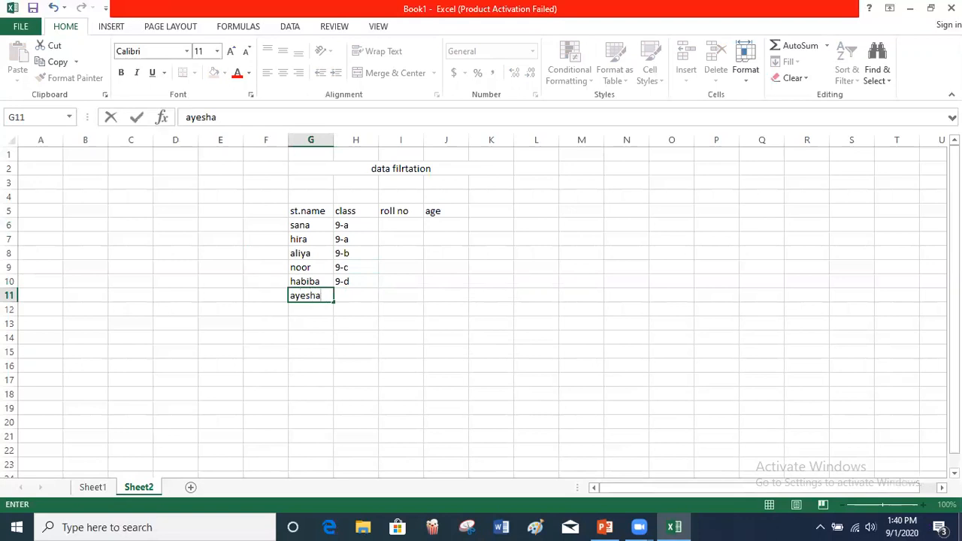
key(Return)
text(shafaq)
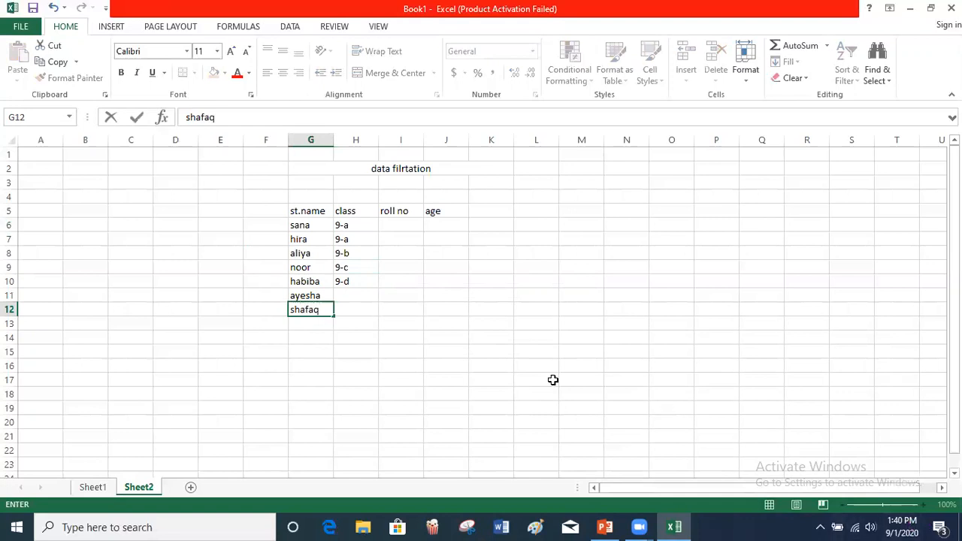
- Enter class 9-d for the two added students in H11 and H12
click(351, 295)
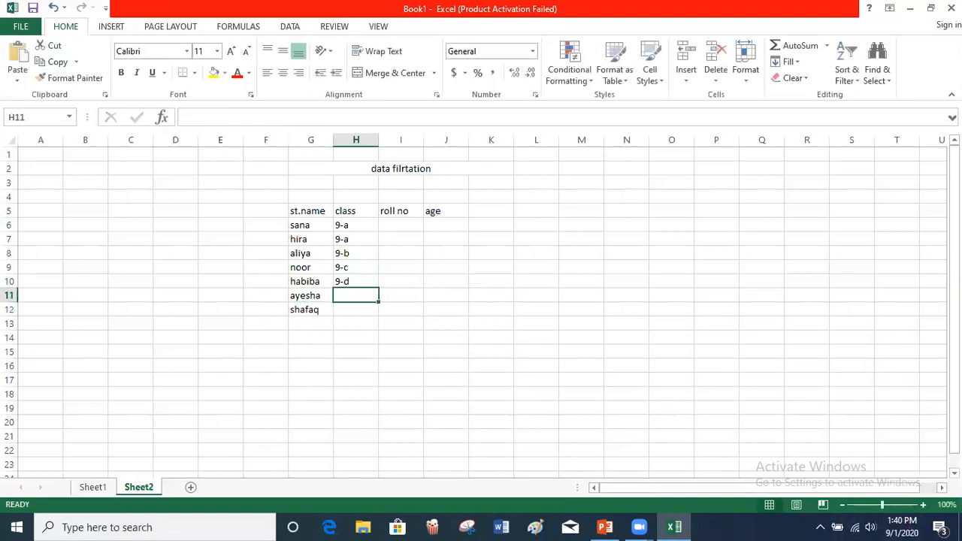
text(9-d)
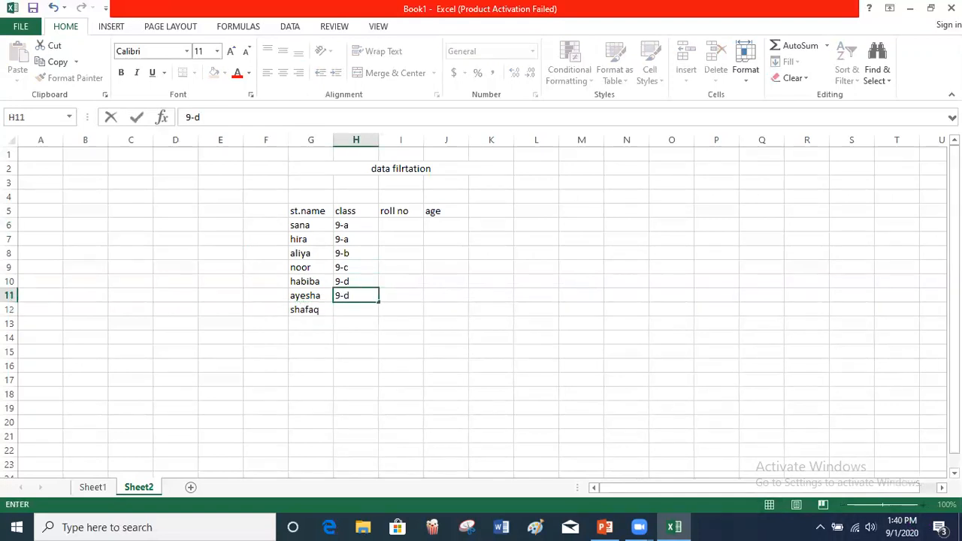
key(Return)
text(9-d)
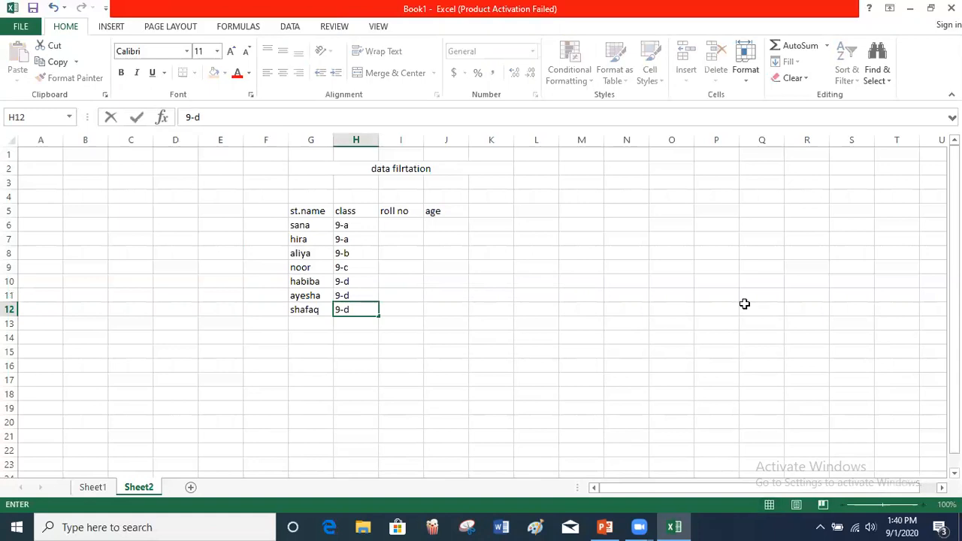
- Fill the roll no column from I6 to I12 with the consecutive numbers 12 to 18
click(395, 227)
text(12)
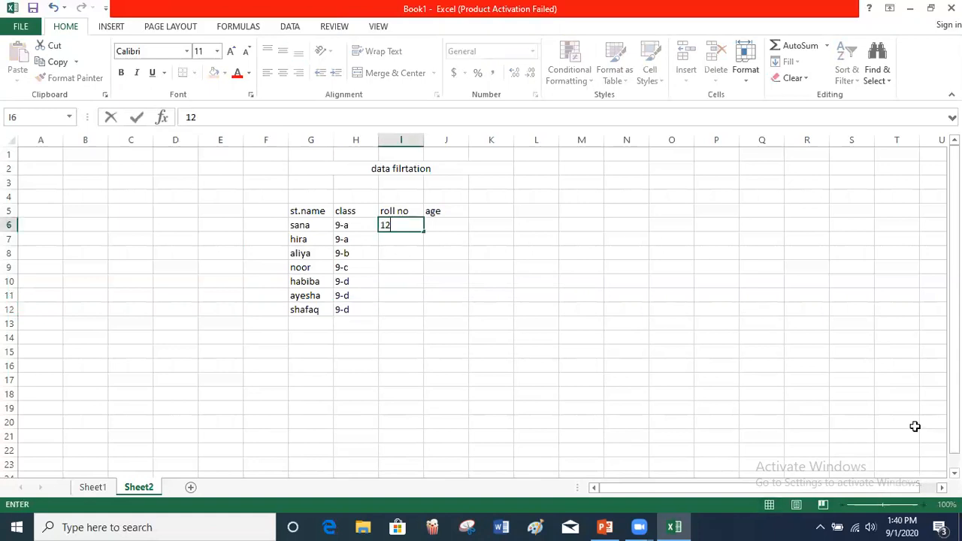
key(Return)
text(13)
key(Return)
text(14)
key(Return)
text(15)
key(Return)
text(16)
key(Return)
text(17)
key(Return)
text(18)
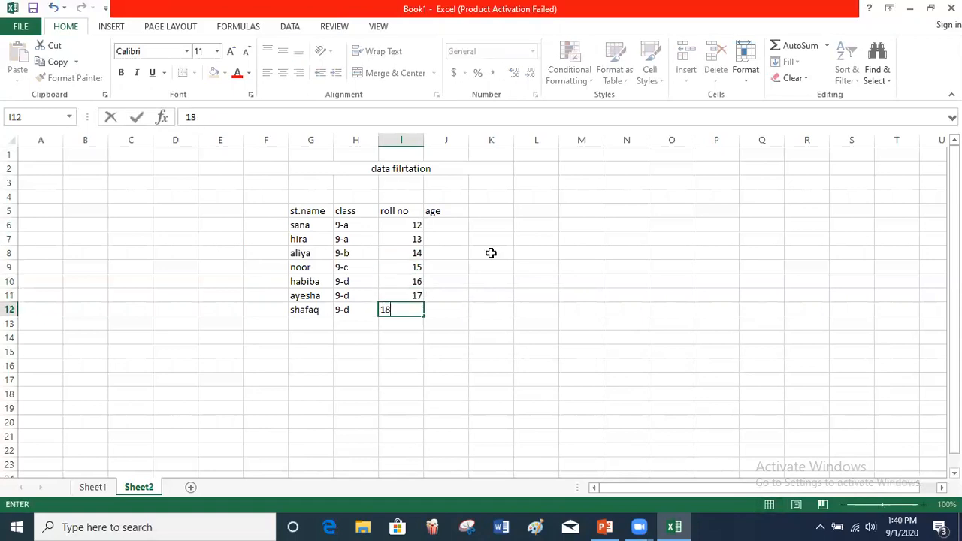
- Fill the age column from J6 to J12 with 13, 15, 14, 13, 14, 16 and 15
click(461, 224)
text(2)
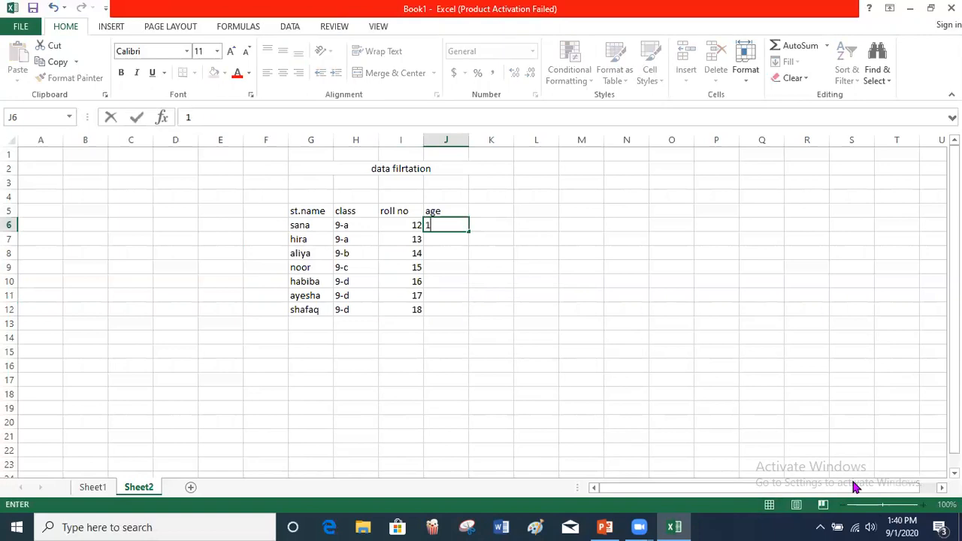
text(3)
key(Return)
text(15)
key(Return)
text(14)
key(Return)
text(13)
key(Return)
text(14)
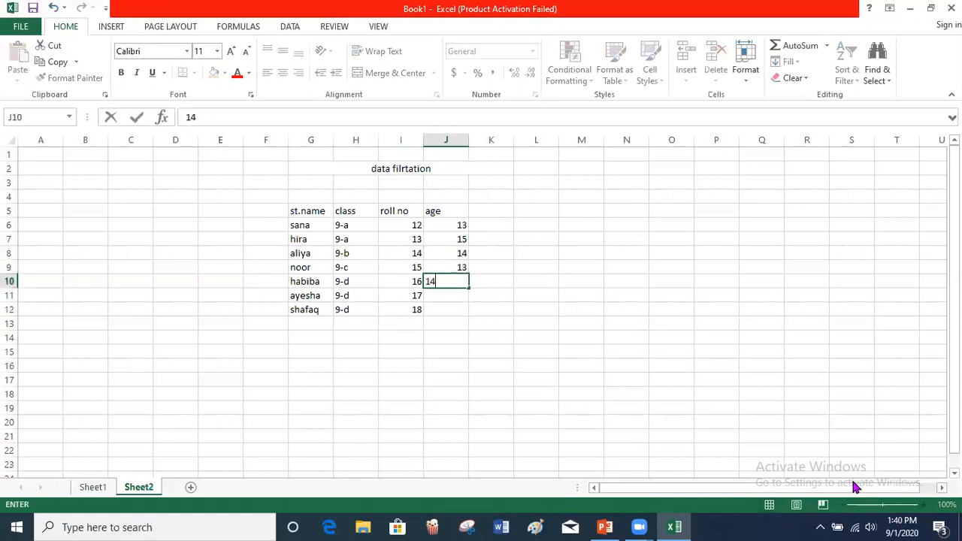
key(Return)
text(161)
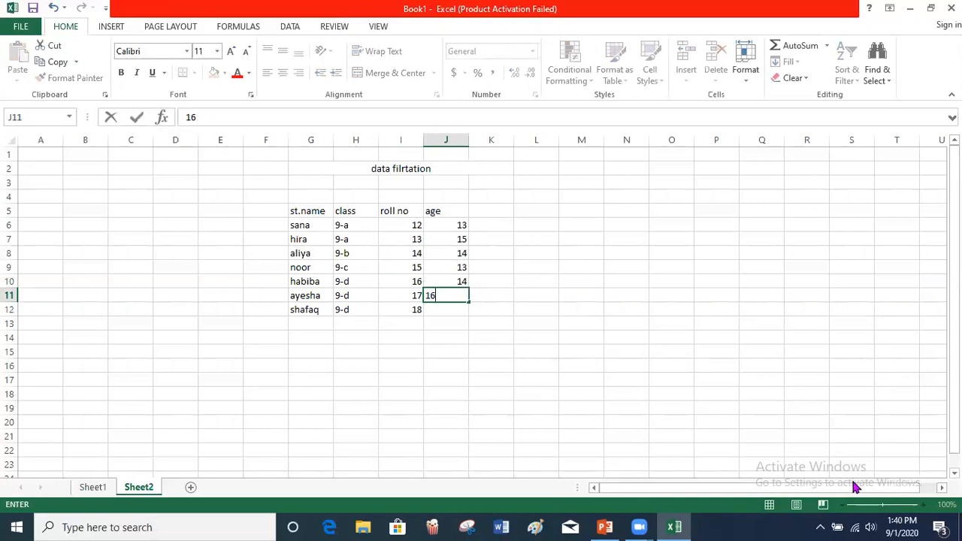
key(Return)
text(15)
key(Return)
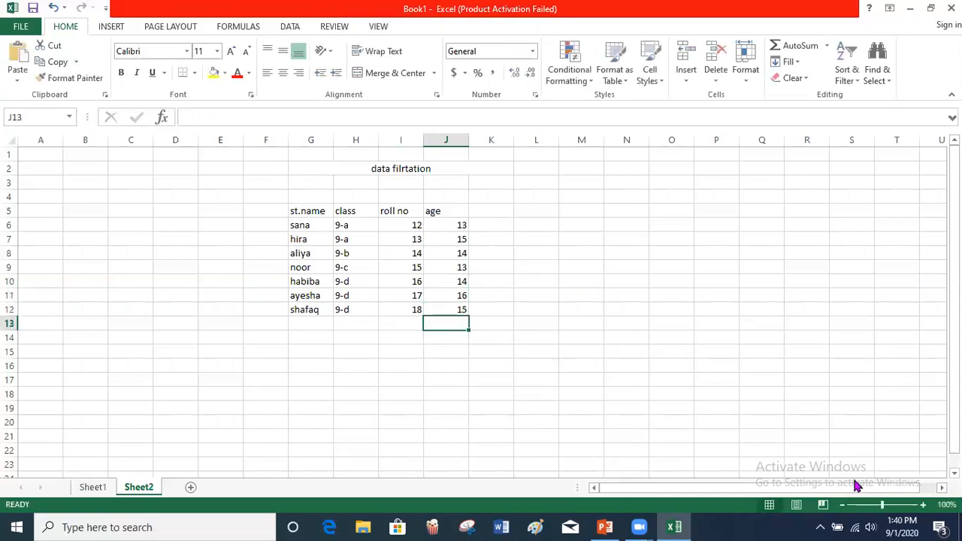
- Zoom the sheet to 130% and examine the name, class, roll no and age columns of the student table
click(923, 505)
click(923, 505)
click(924, 505)
click(923, 505)
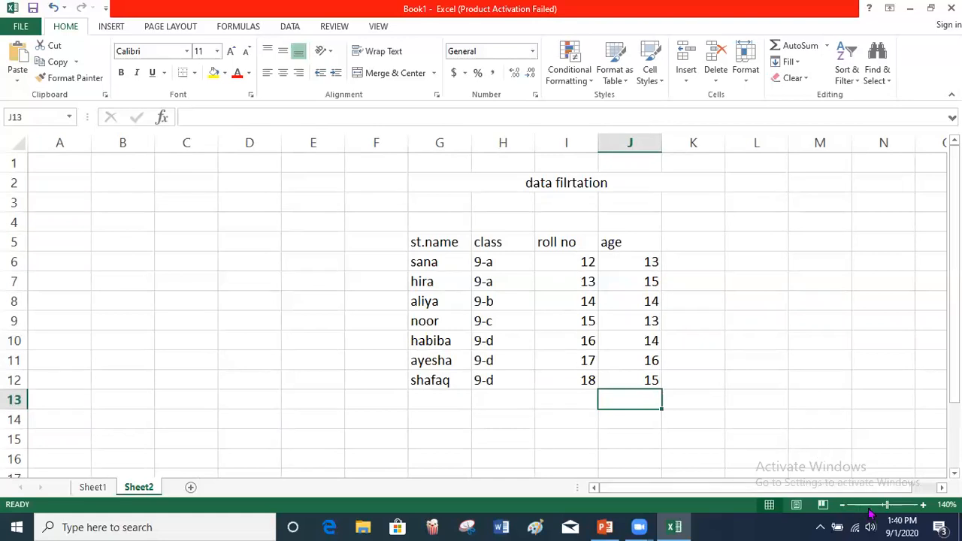
drag(888, 505, 875, 504)
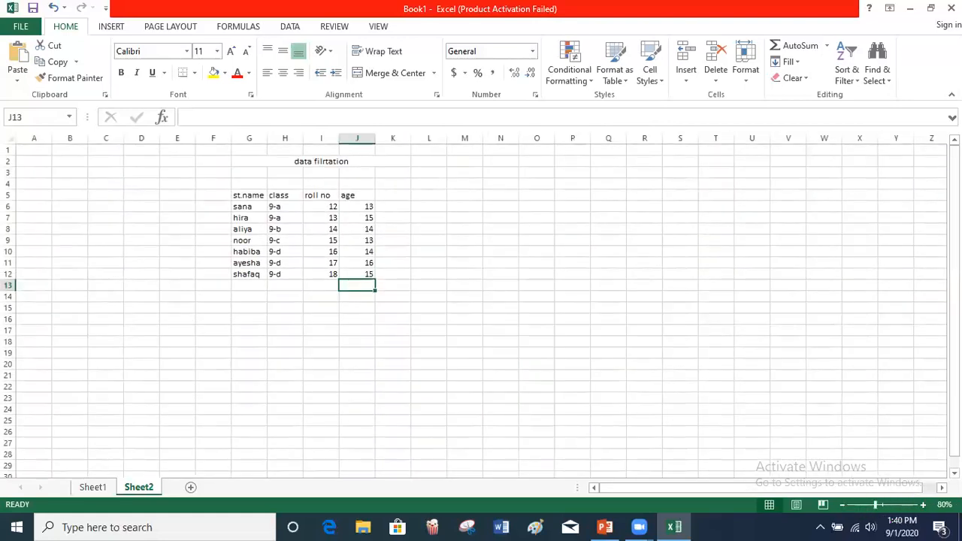
drag(875, 505, 883, 505)
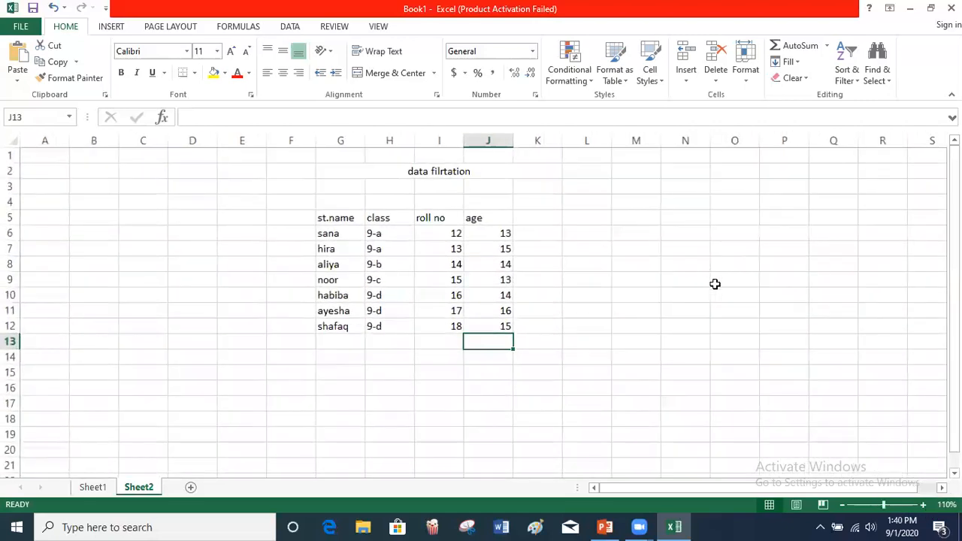
click(923, 505)
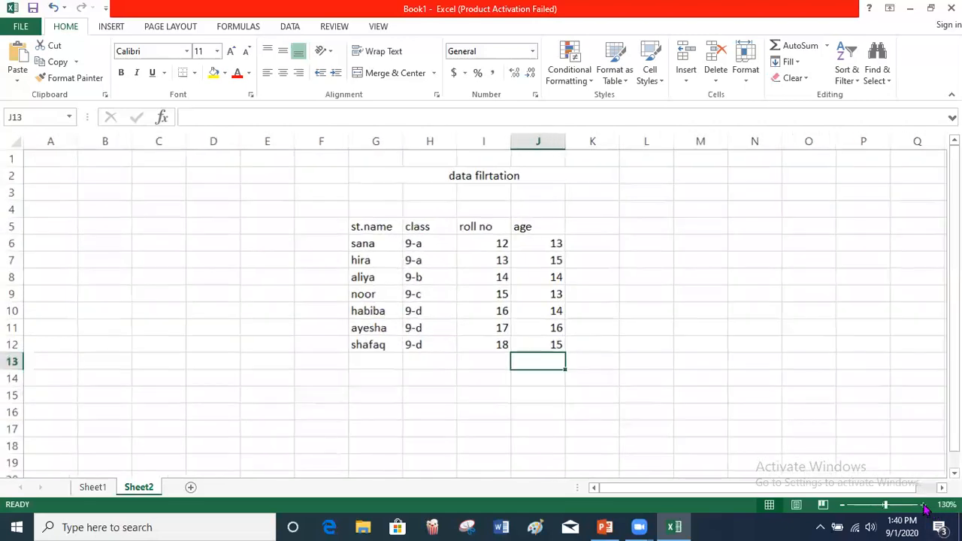
drag(384, 232, 406, 305)
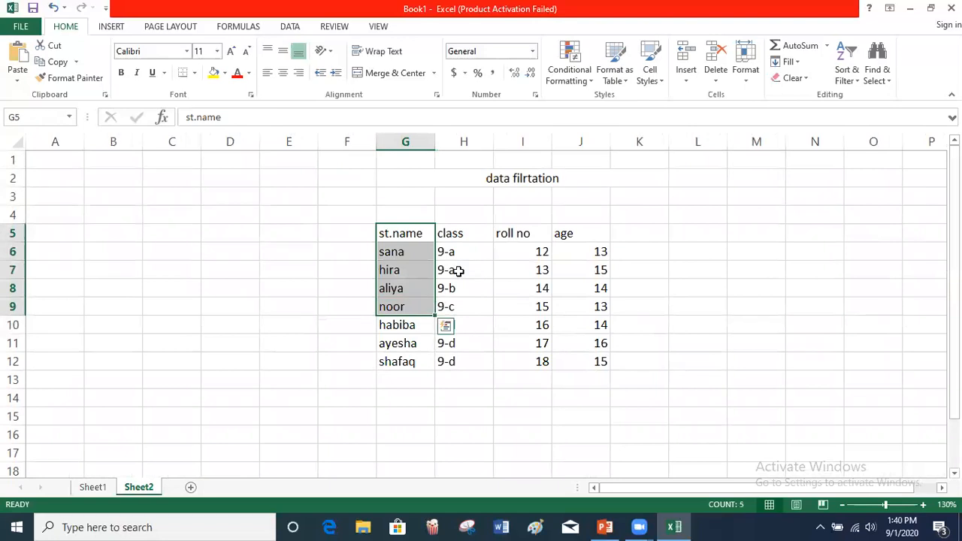
click(454, 252)
drag(444, 232, 458, 362)
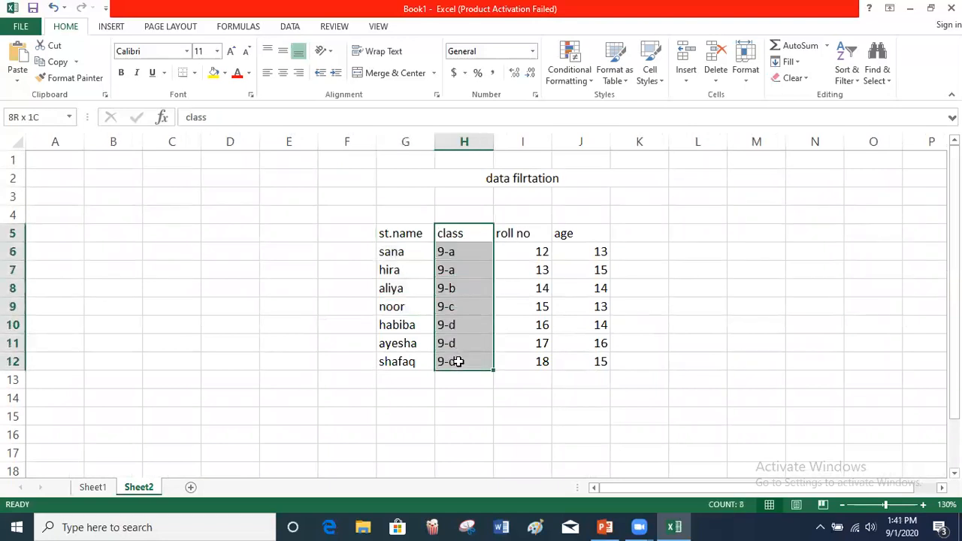
drag(388, 250, 389, 362)
drag(541, 251, 584, 365)
- Turn on filtering for the class values in H6 to H12
drag(460, 252, 453, 362)
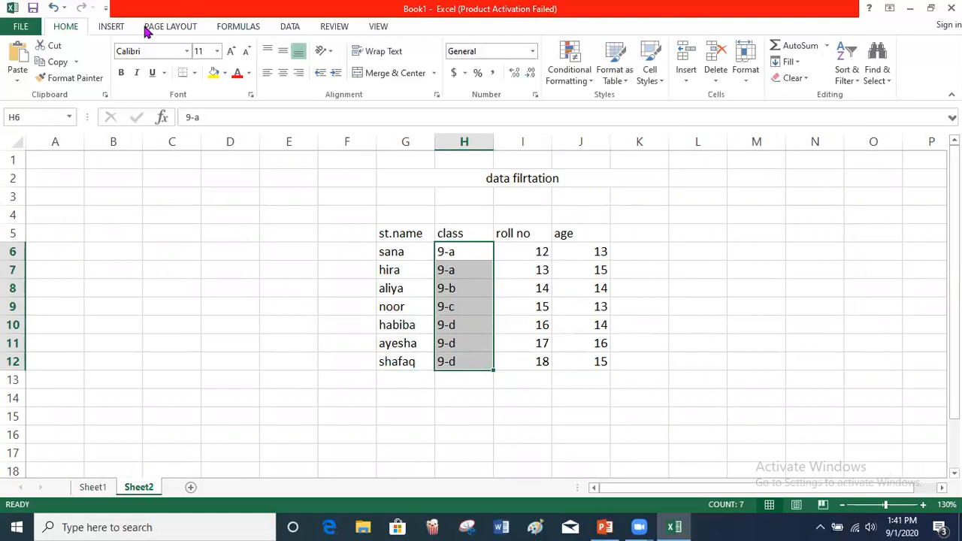
click(293, 29)
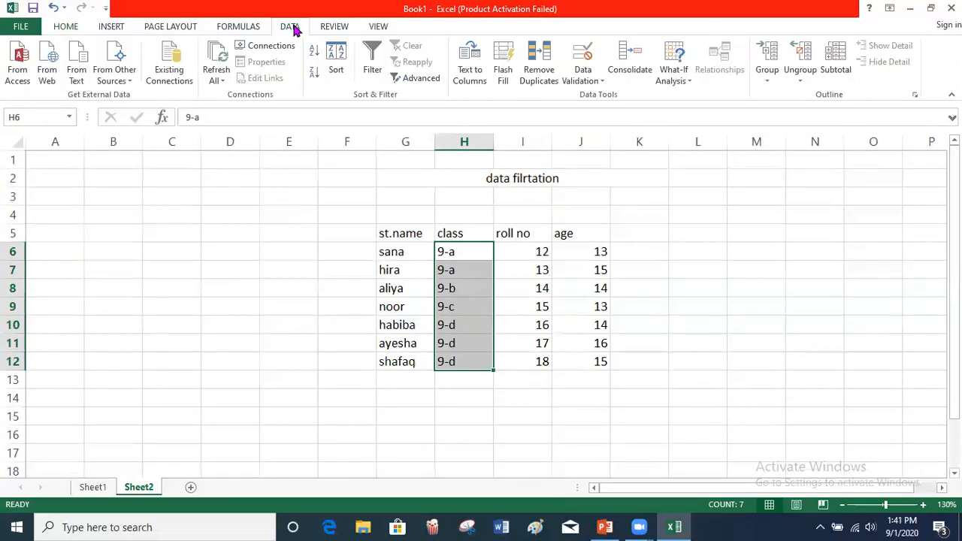
click(372, 73)
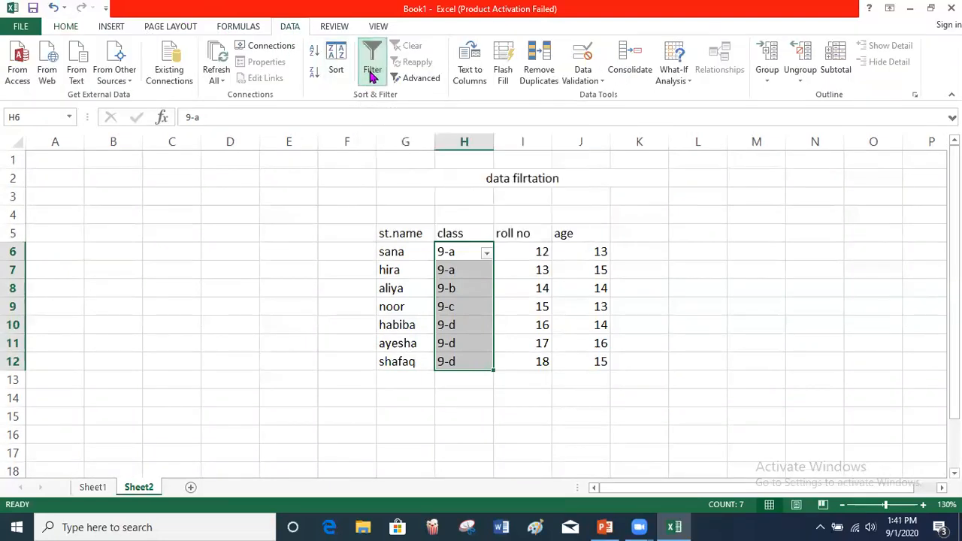
- Reapply the filter to H5 to H12 so that it sits on the class header instead of the first class value
drag(466, 231, 472, 355)
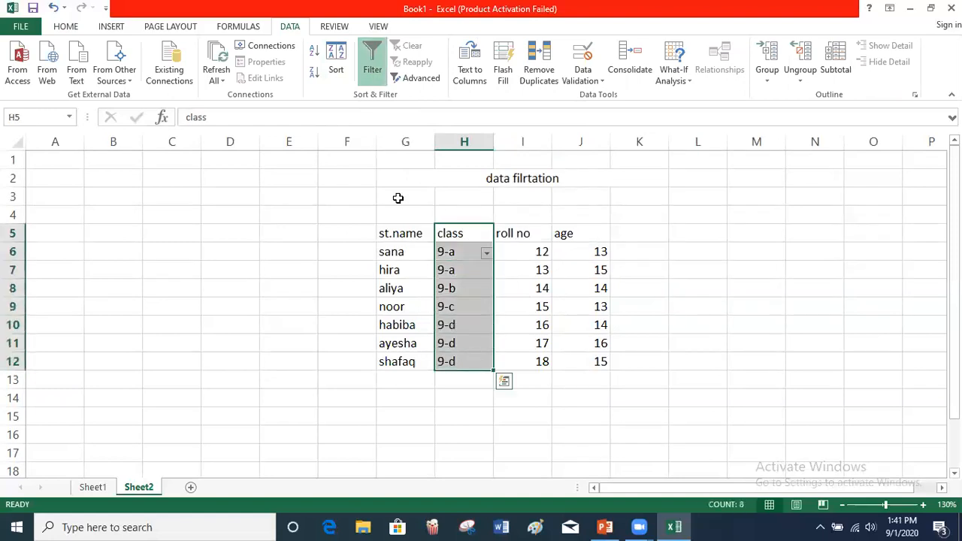
click(370, 69)
click(370, 69)
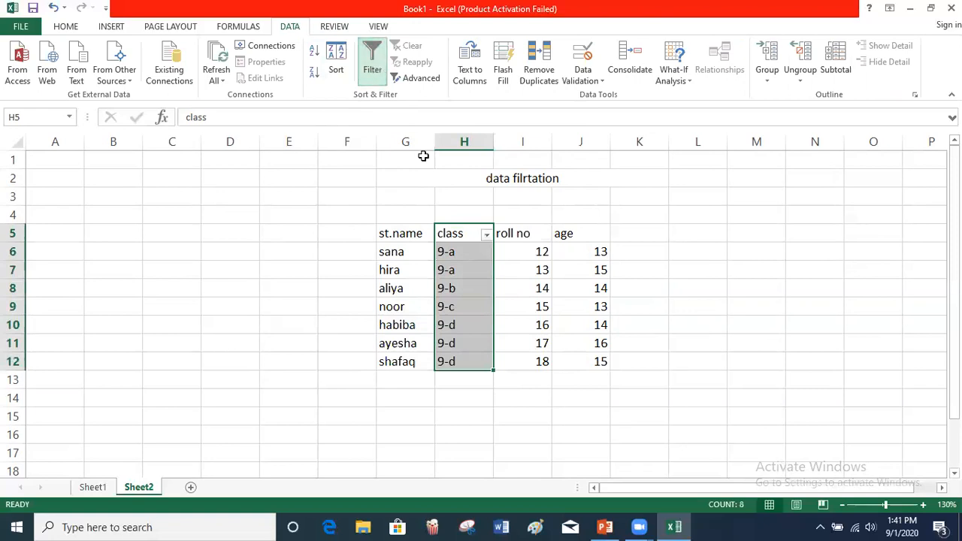
- Filter the class column to show only the 9-d students
click(486, 236)
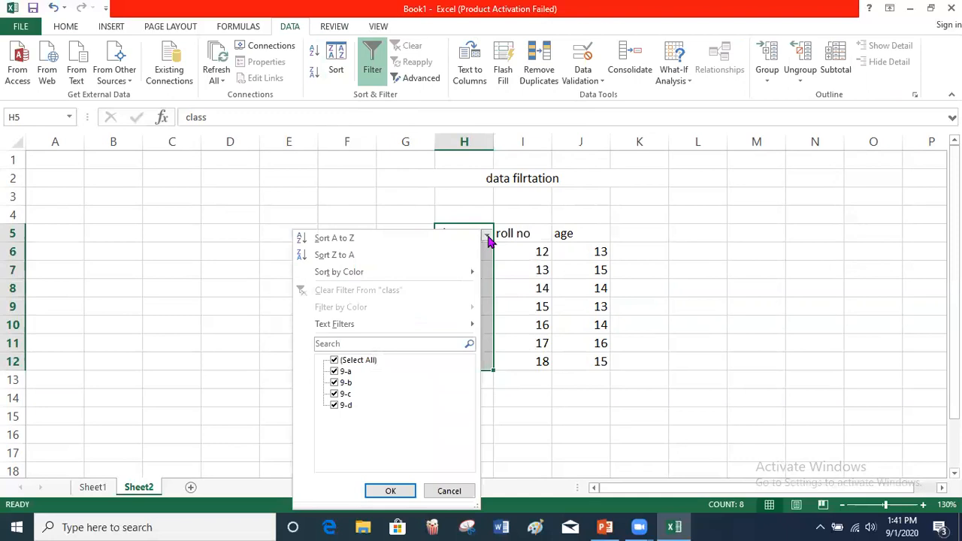
click(335, 394)
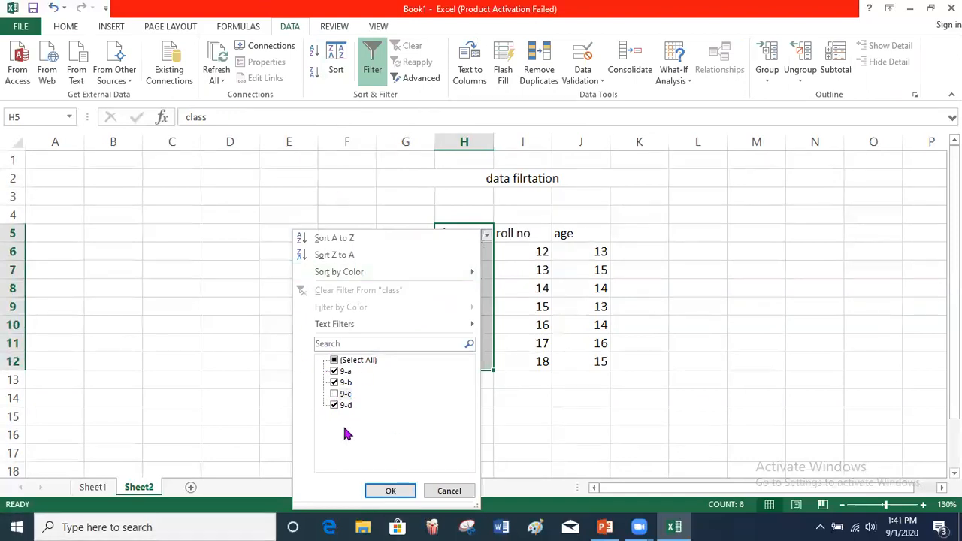
click(343, 383)
click(335, 371)
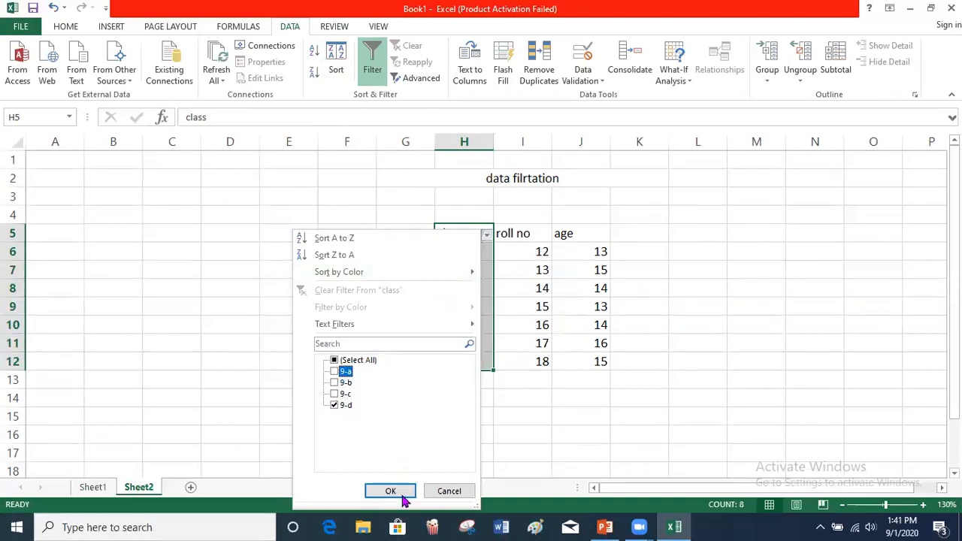
click(398, 493)
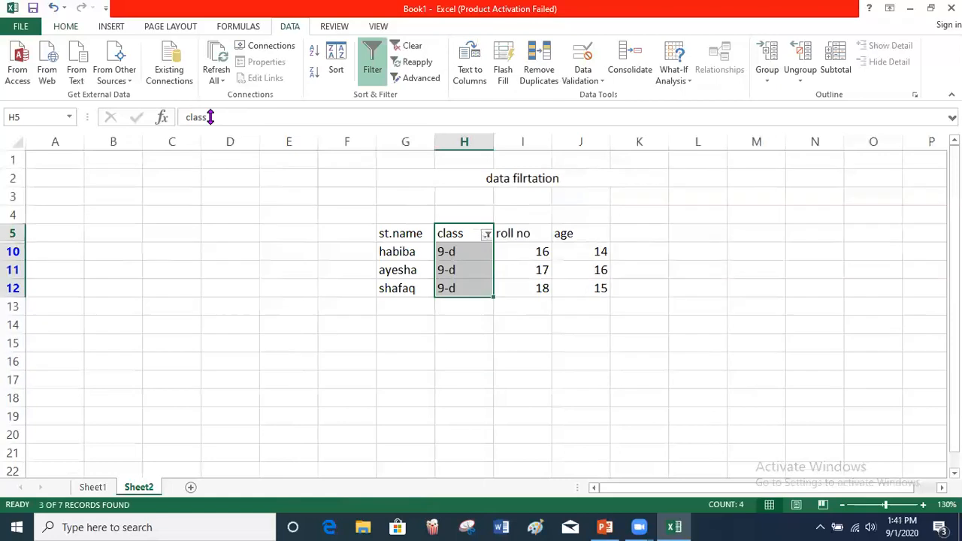
click(444, 337)
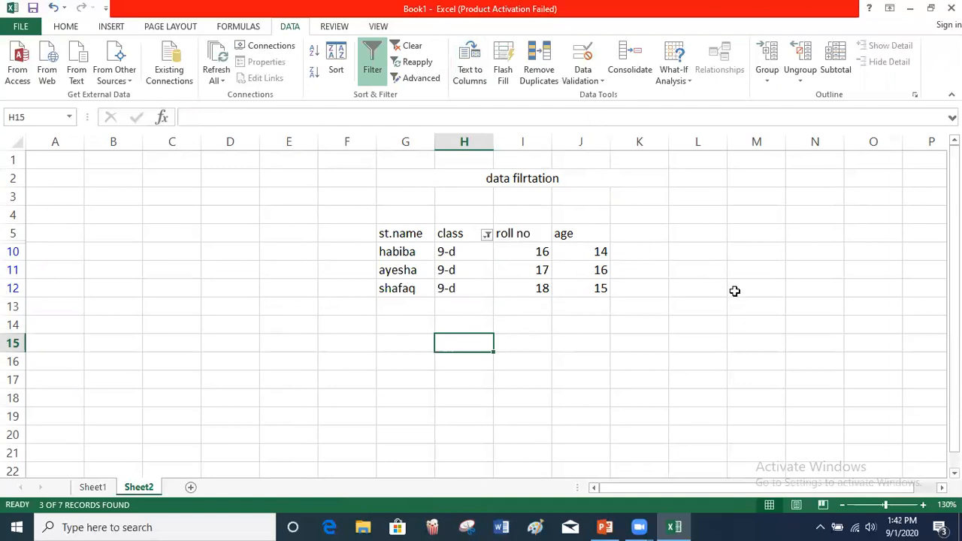
- Show all classes again by reselecting every value in the class filter
click(487, 235)
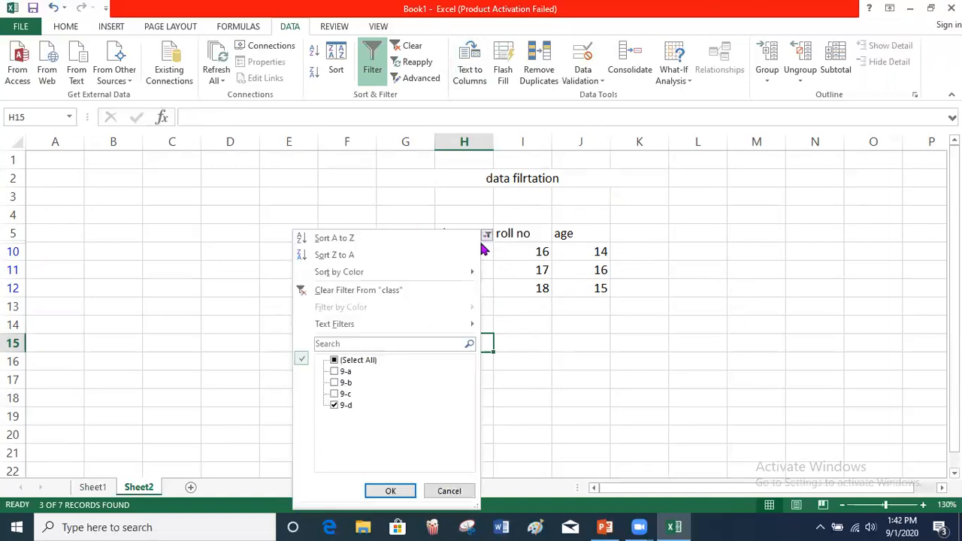
click(335, 360)
click(396, 490)
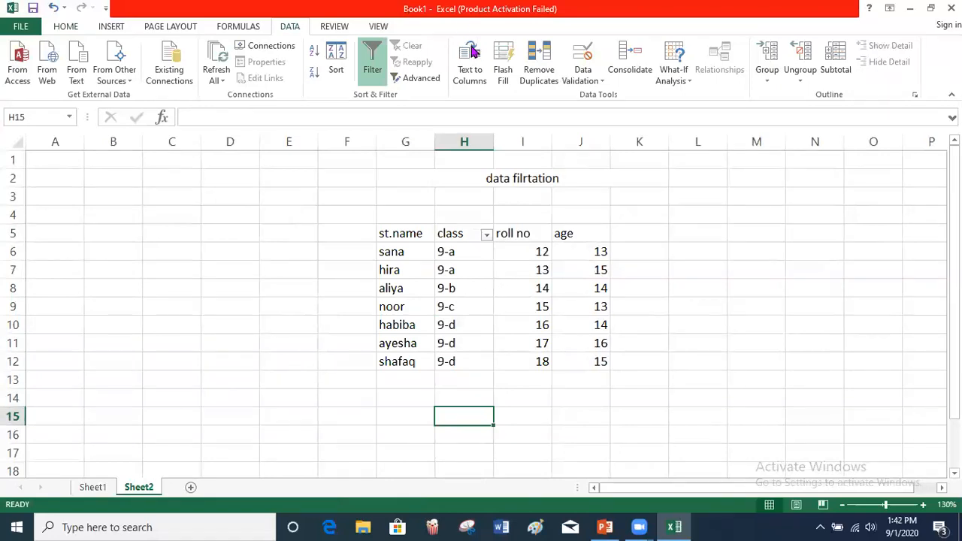
- Filter the class column to show only the 9-c students
click(486, 236)
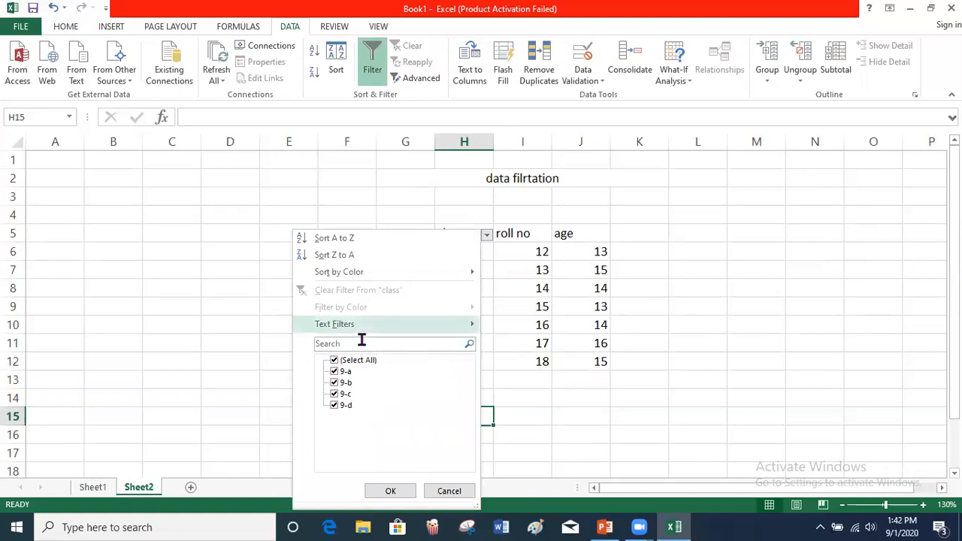
click(335, 371)
click(335, 382)
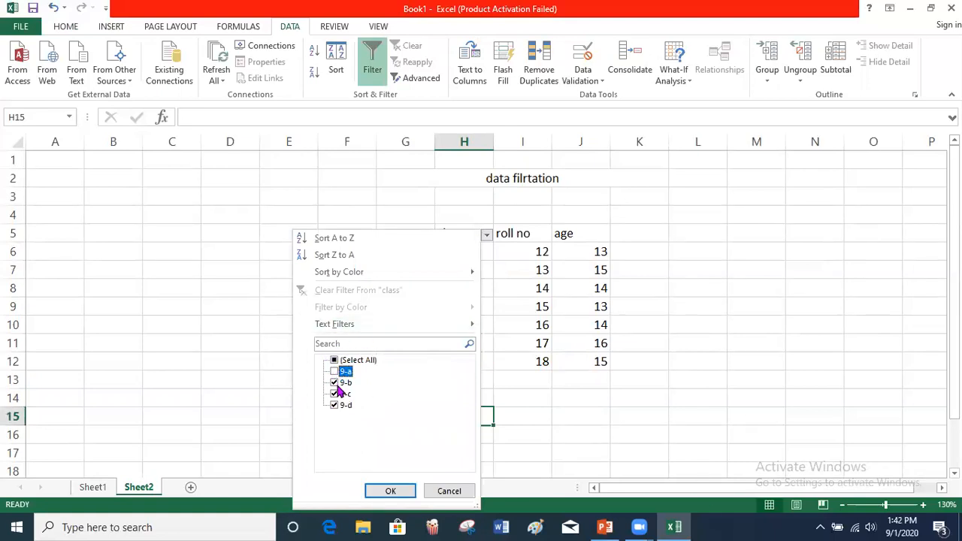
click(334, 405)
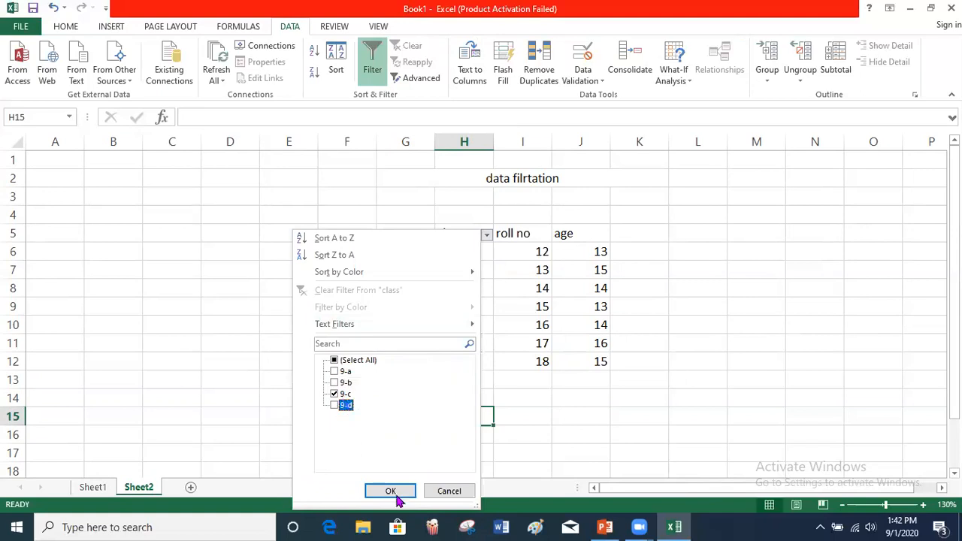
click(390, 490)
click(445, 378)
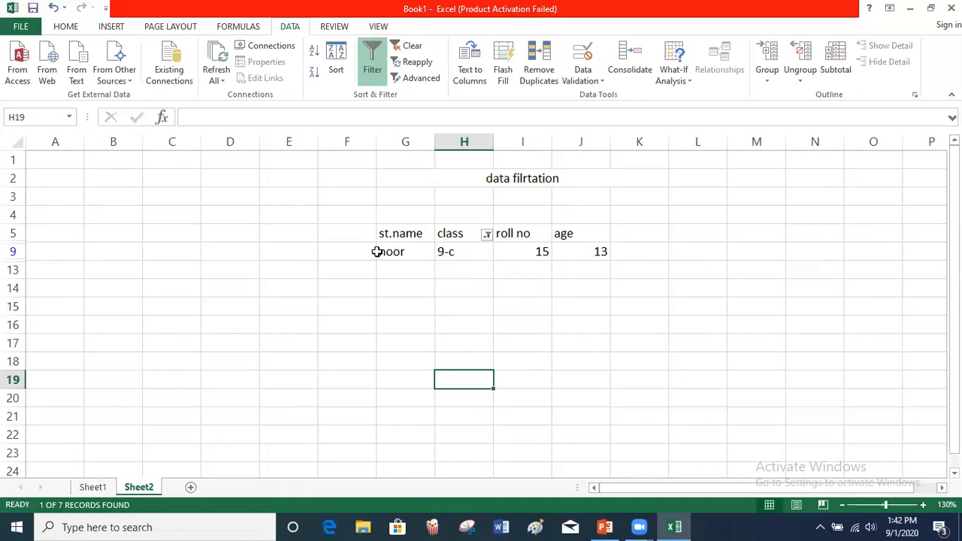
- Reselect every value in the class filter to bring back all student rows
click(486, 235)
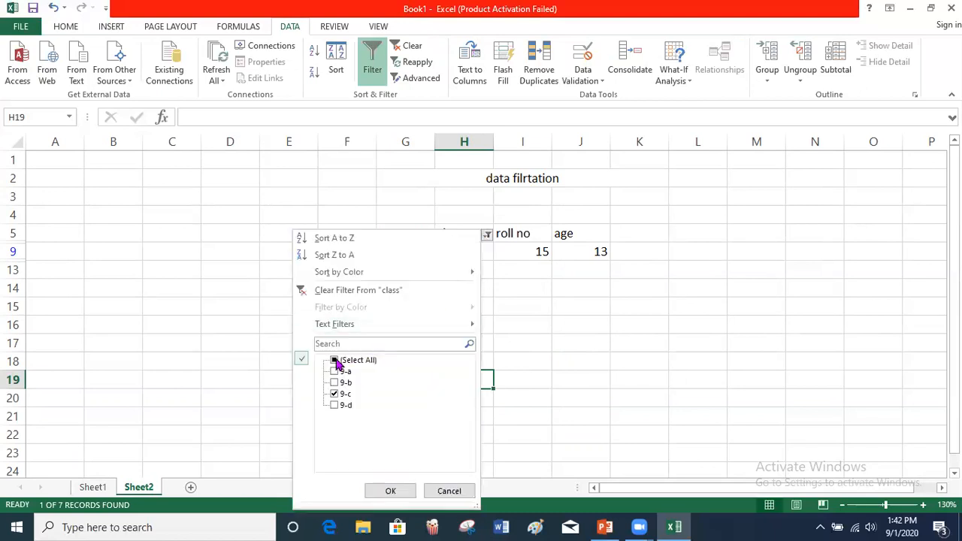
click(335, 361)
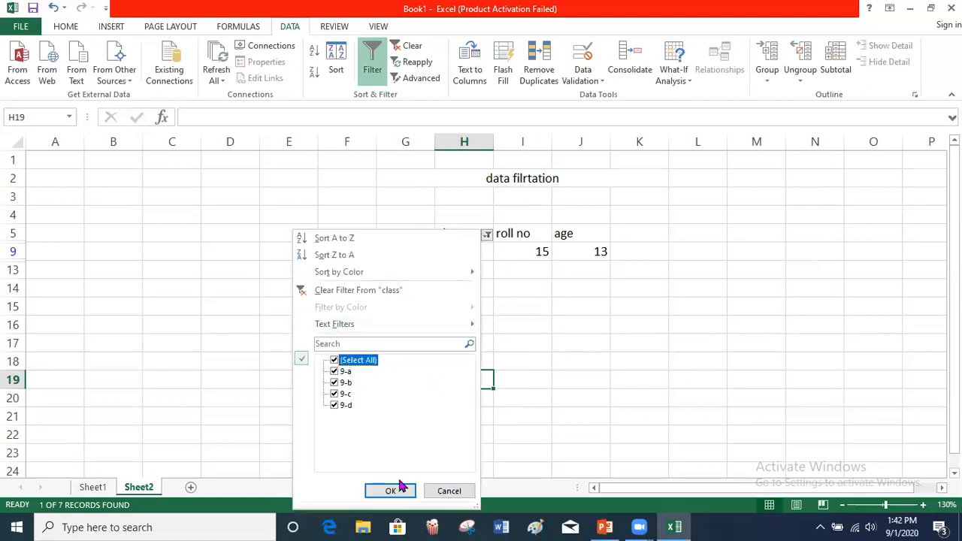
click(400, 490)
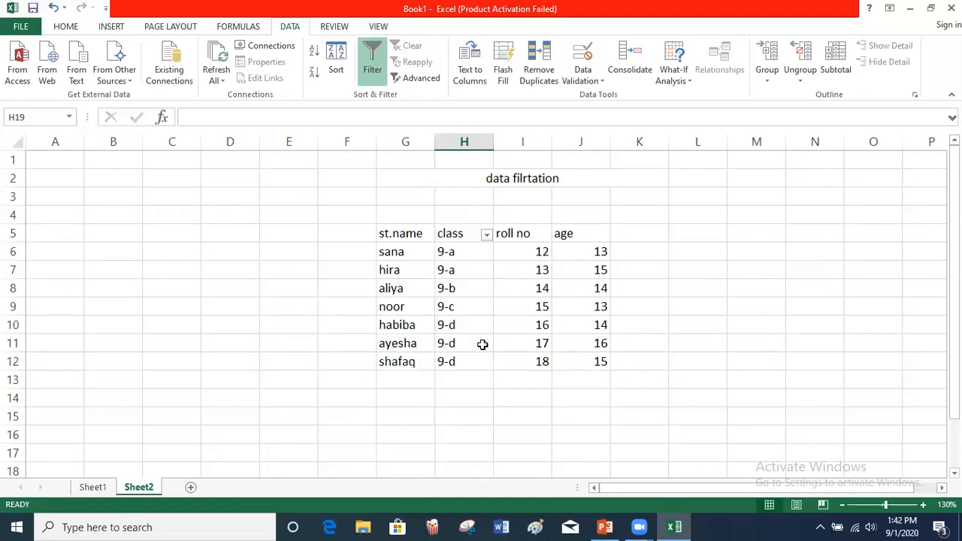
drag(539, 353, 592, 359)
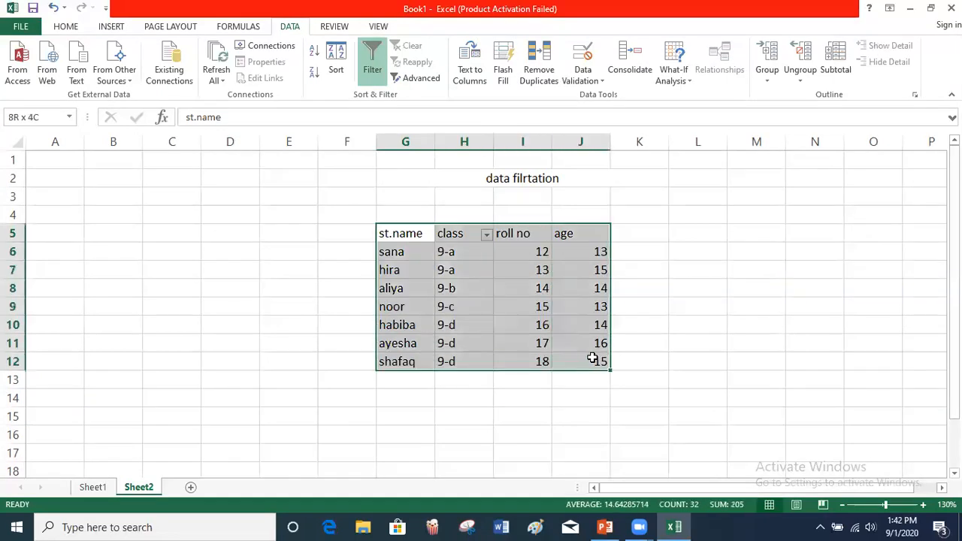
click(406, 251)
drag(470, 234, 466, 361)
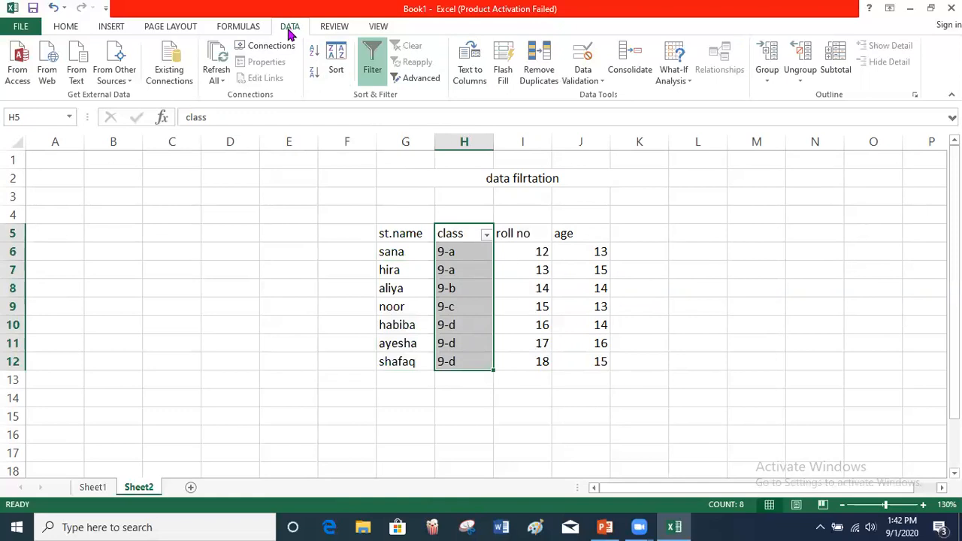
click(707, 299)
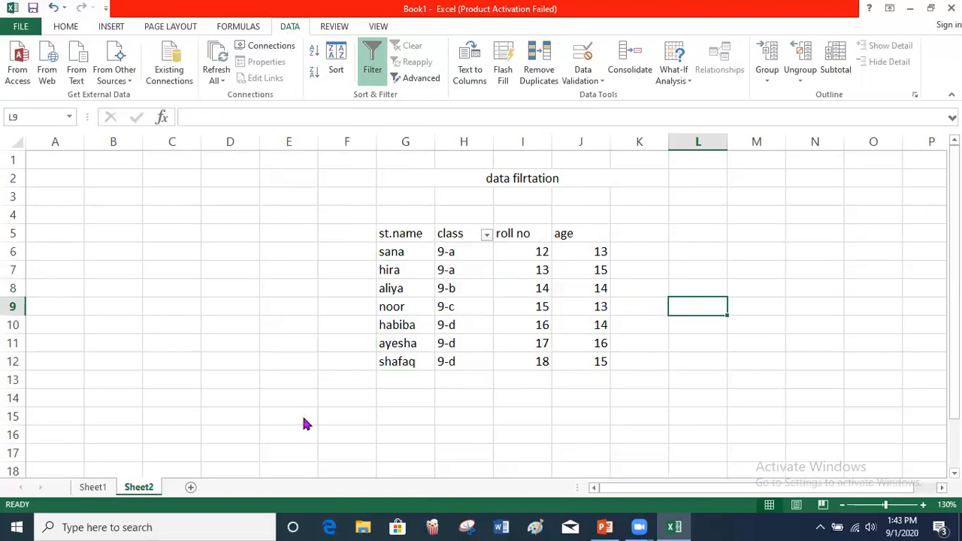
- Switch to the PowerPoint presentation and show the Data Validation slide in the slide show
key(alt+Tab)
click(810, 504)
key(Right)
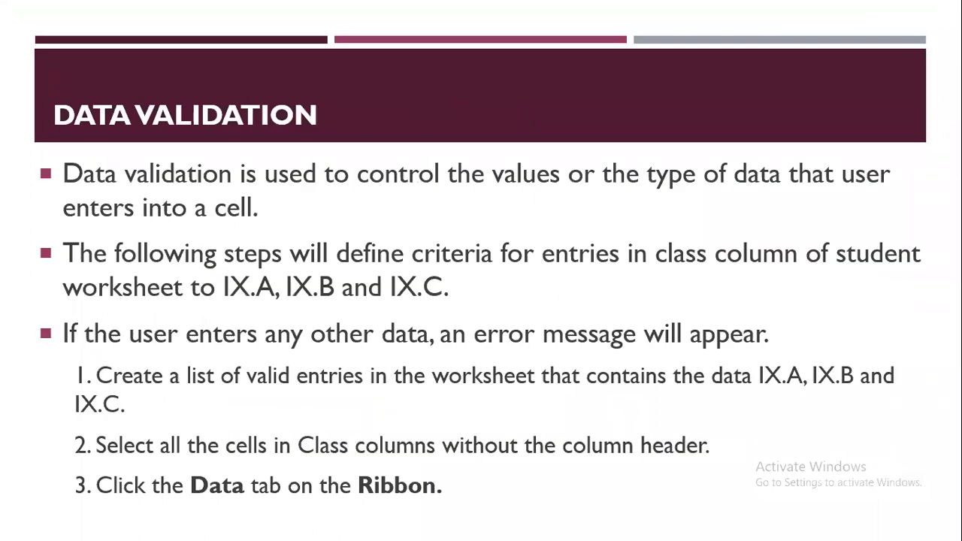
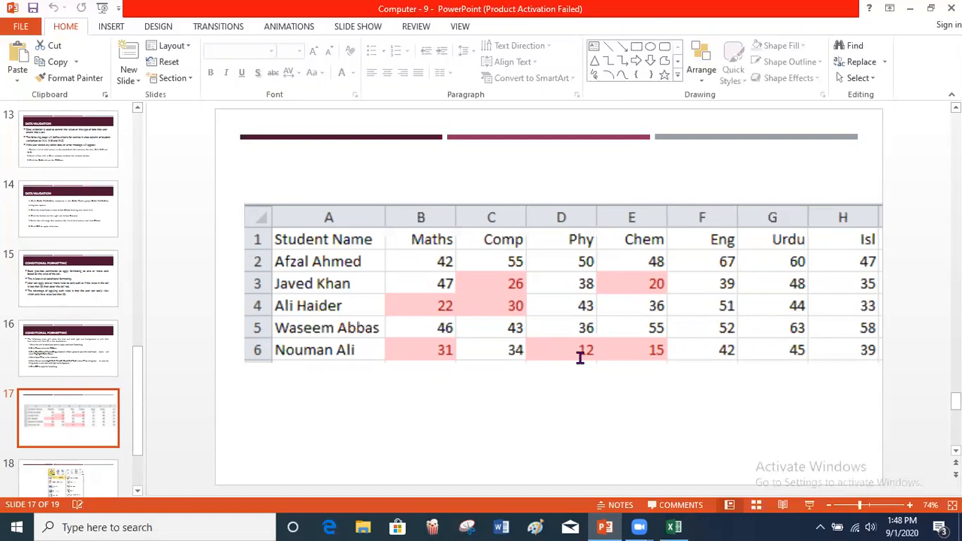
- Go back to slide 16 on conditional formatting, read its steps full screen, and end the slide show
key(Page_Up)
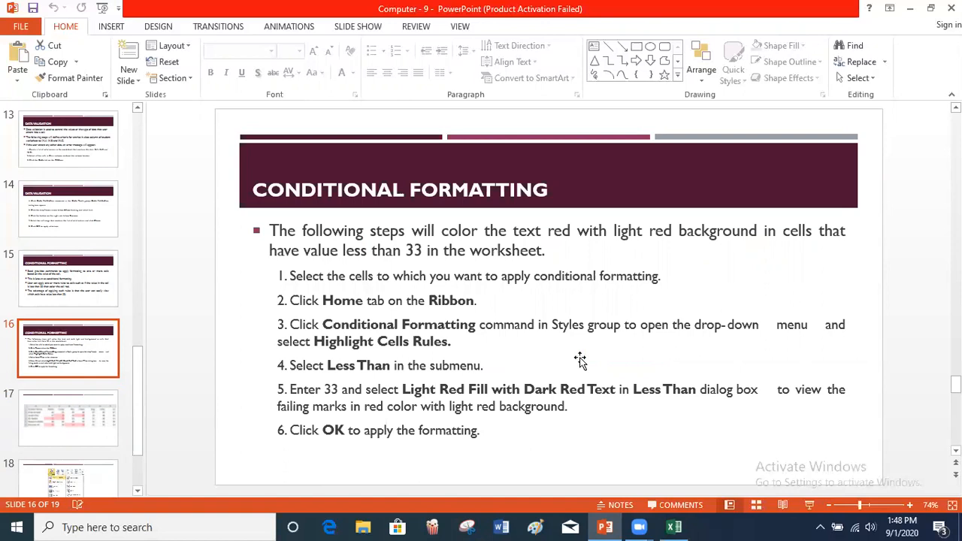
click(809, 504)
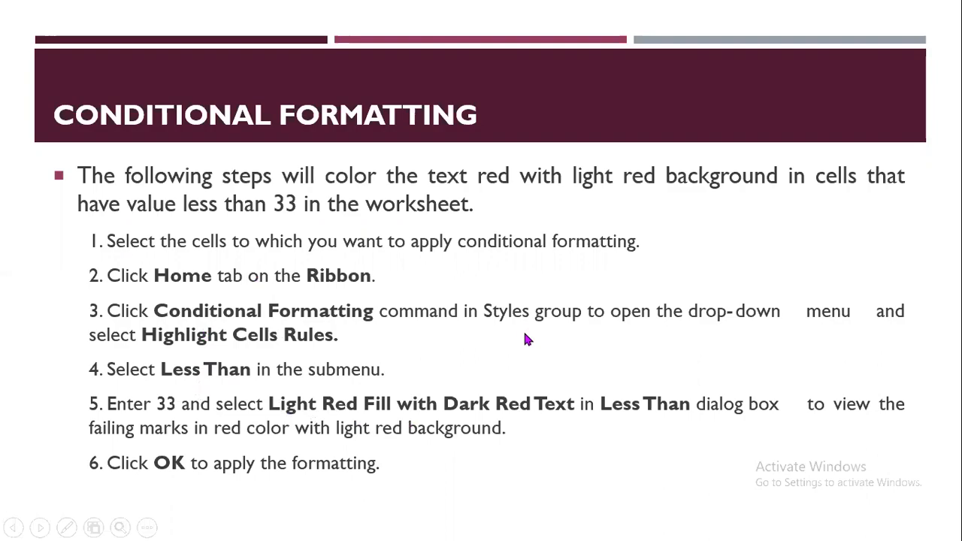
key(Escape)
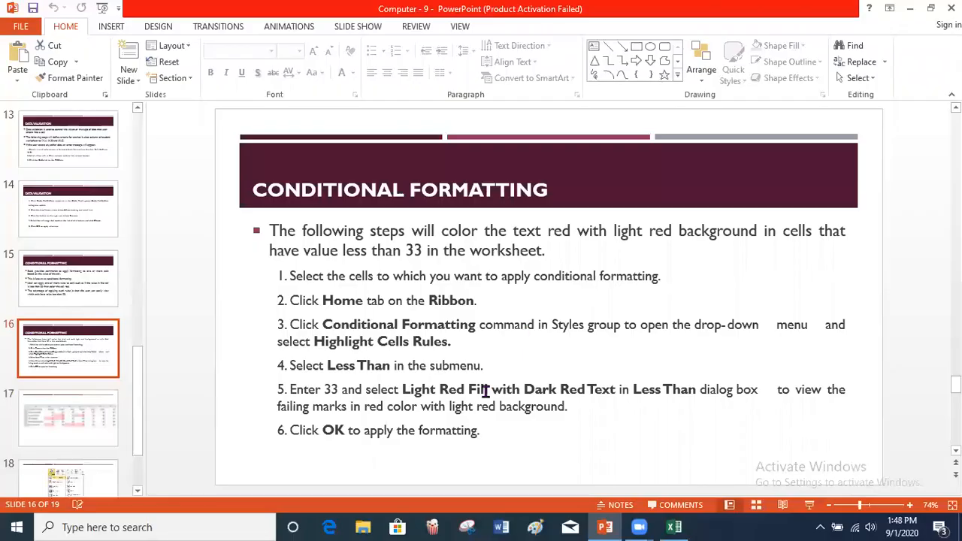
- Switch to the Excel workbook, add a new worksheet, and merge and center cells F2 to K3 on it
click(674, 527)
click(191, 487)
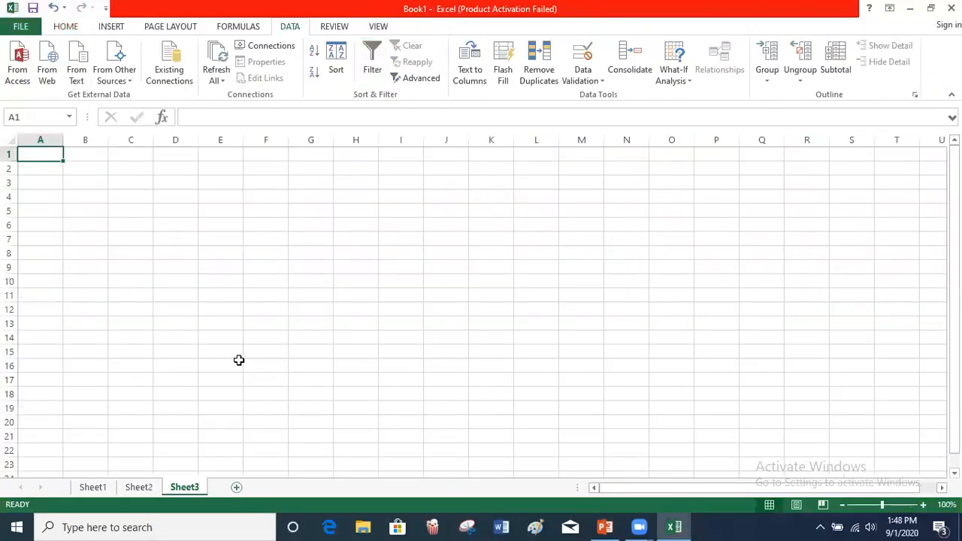
drag(267, 183, 492, 169)
click(65, 26)
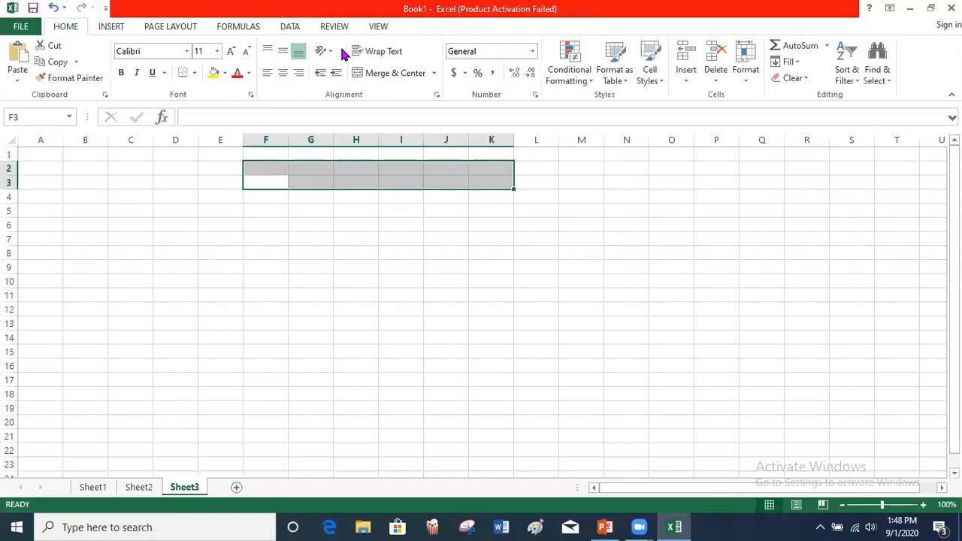
click(388, 73)
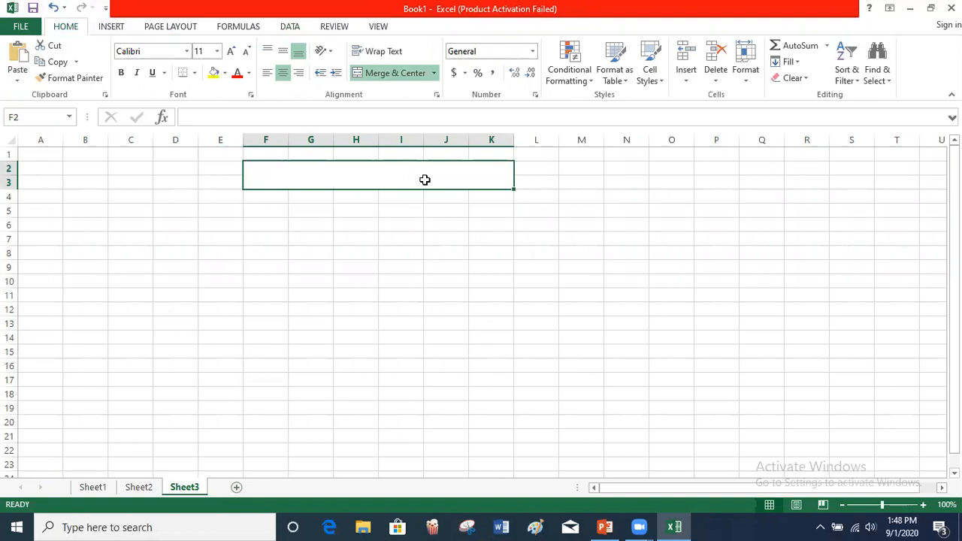
- Enter the title "test record" in the merged cell F2
text(tews)
key(BackSpace)
key(BackSpace)
text(st record)
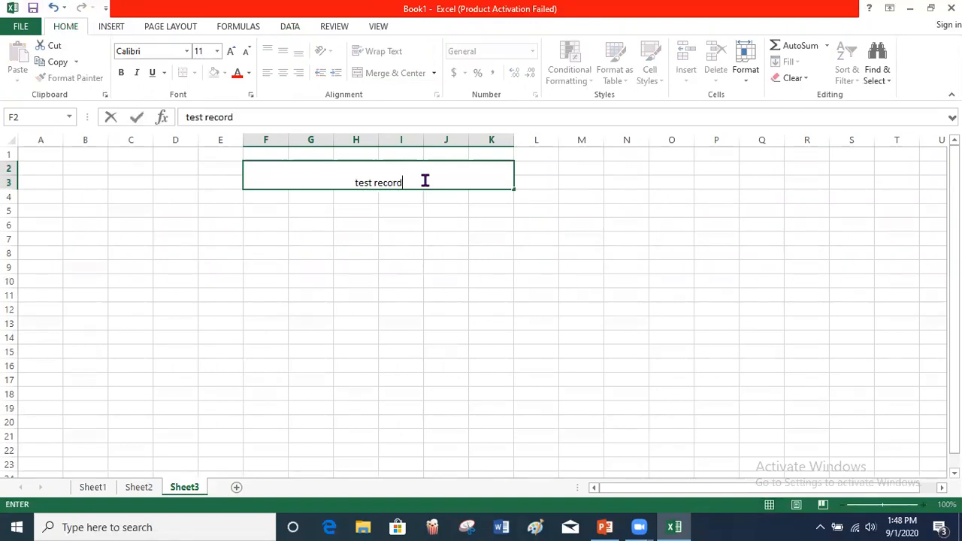
- Enter the column headers st.name, urdu, maths, phy, eng and comp in F5 to K5
click(266, 211)
text(st)
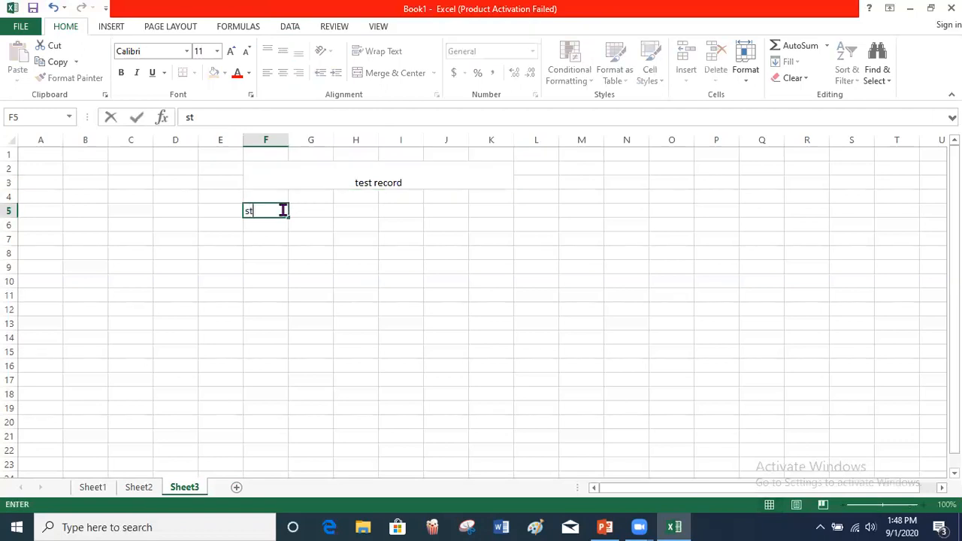
text(.name)
key(Tab)
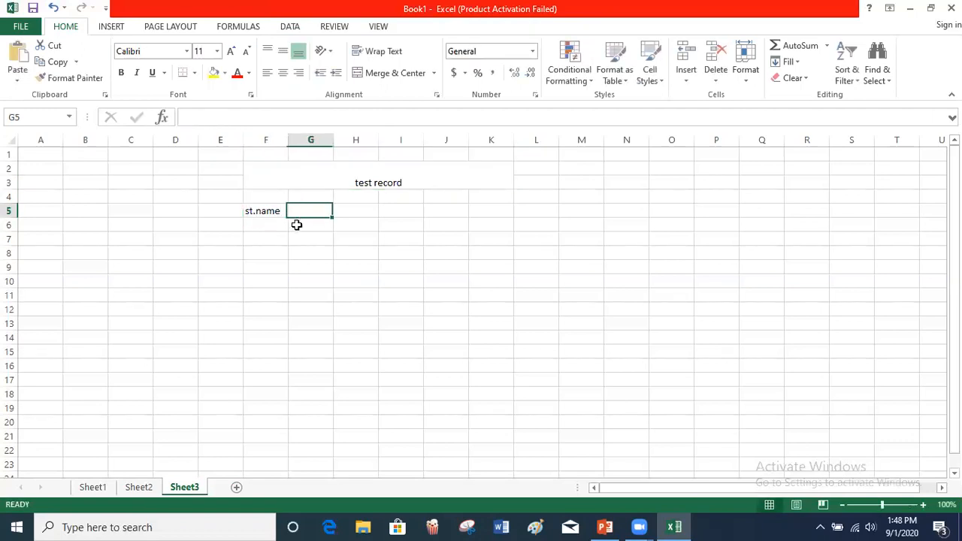
text(urdu)
key(Tab)
text(maths)
key(Tab)
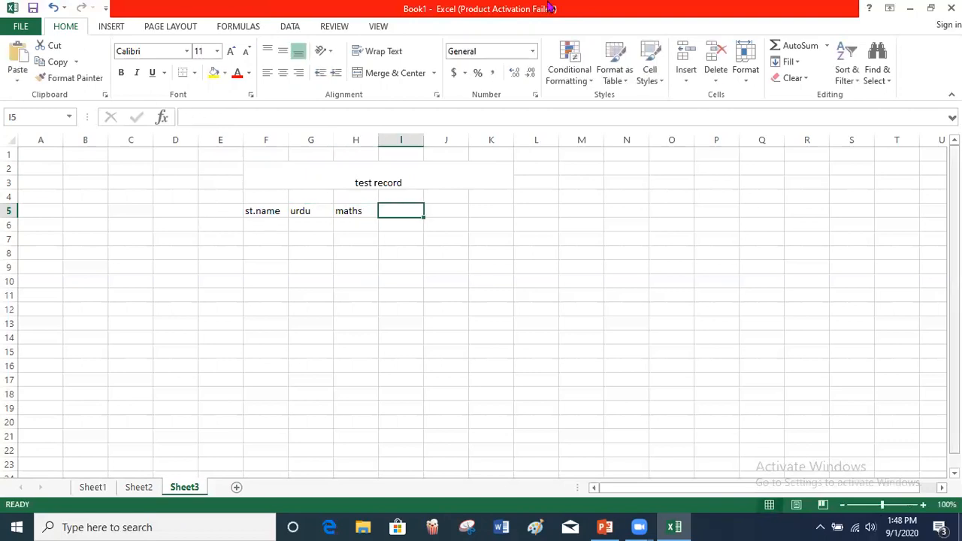
text(phy)
key(Tab)
text(eng)
key(Tab)
text(comp)
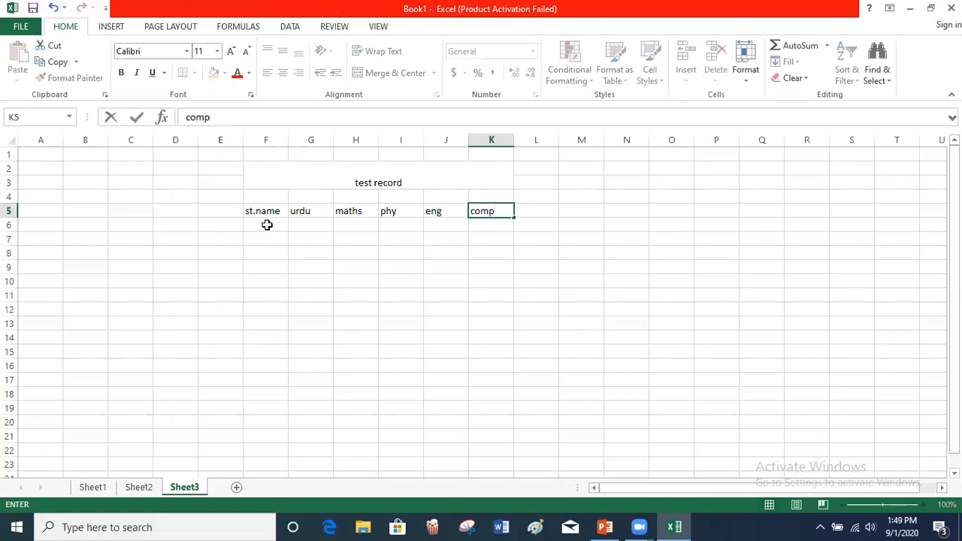
- Enter the five students' first names in cells F6 to F10 under the st.name heading
click(266, 223)
text(sana)
key(Return)
text(sara)
key(Return)
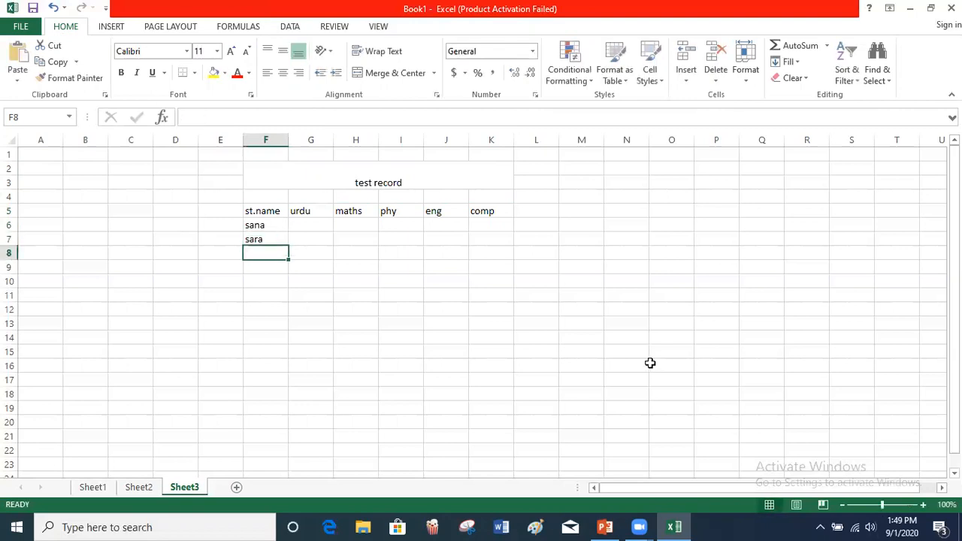
text(hira)
key(Return)
text(ayesha)
key(Return)
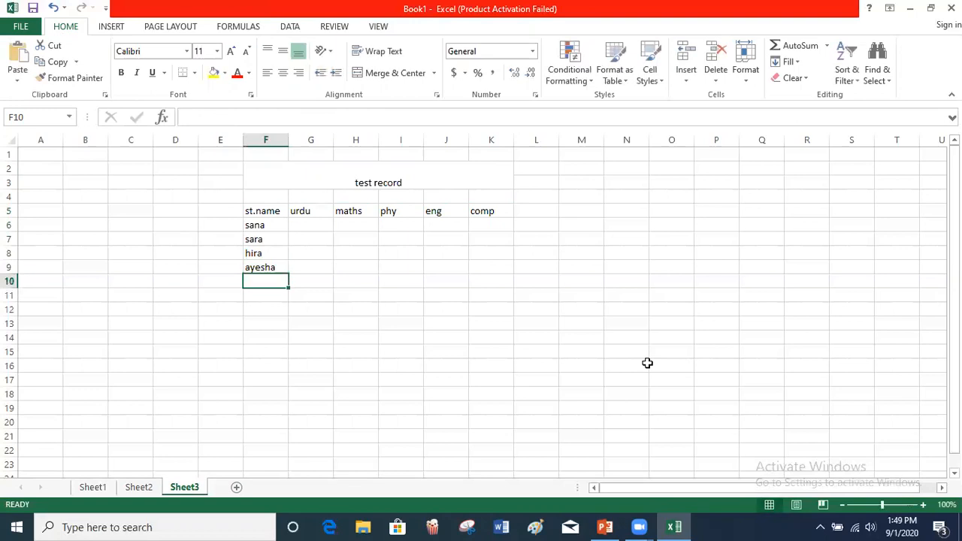
text(noor)
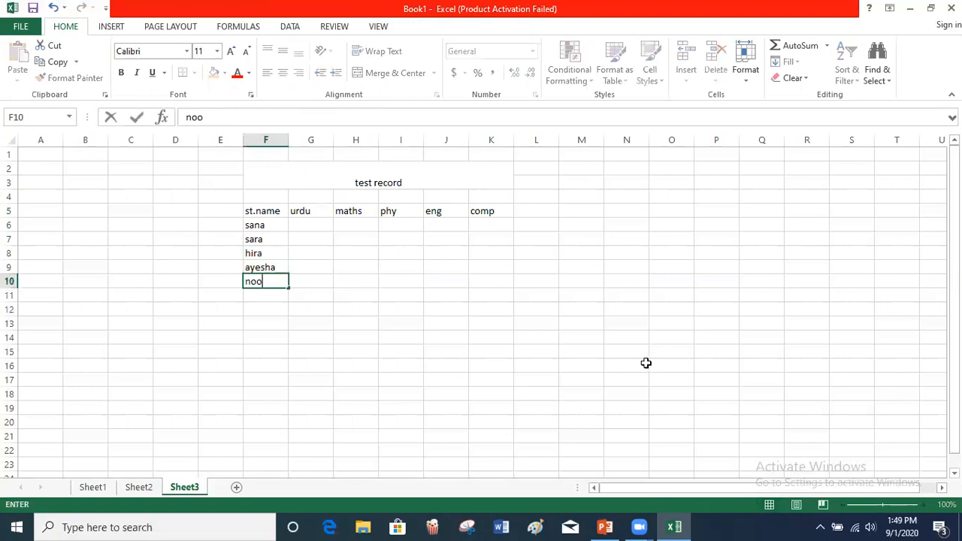
- Enter the first student's marks 45, 56, 47, 12 and 58 in cells G6 to K6
click(309, 227)
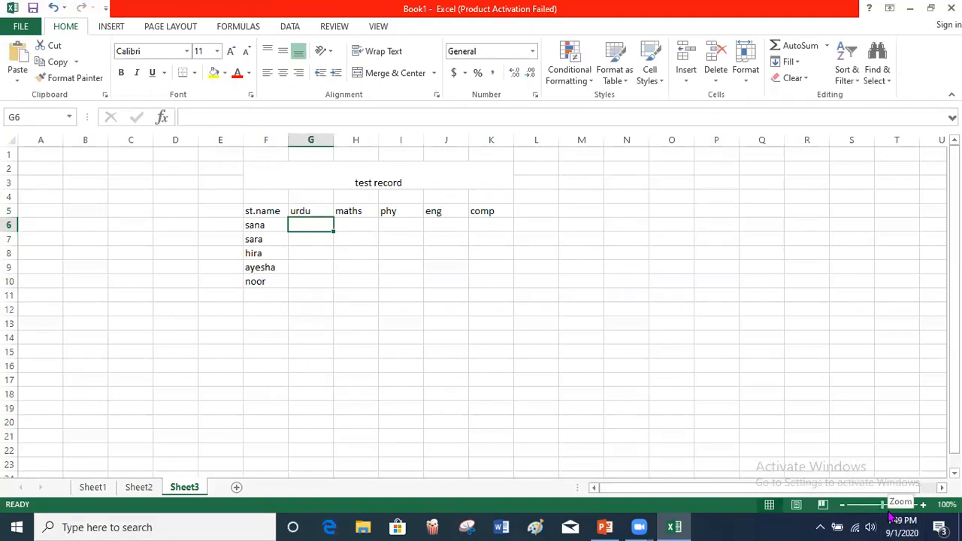
text(45)
key(Tab)
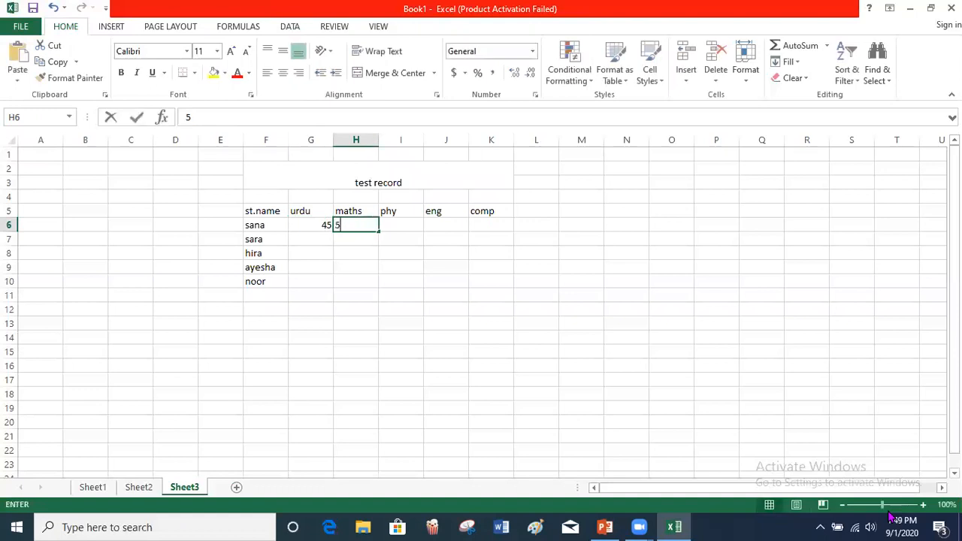
text(56)
key(Tab)
text(47)
key(Tab)
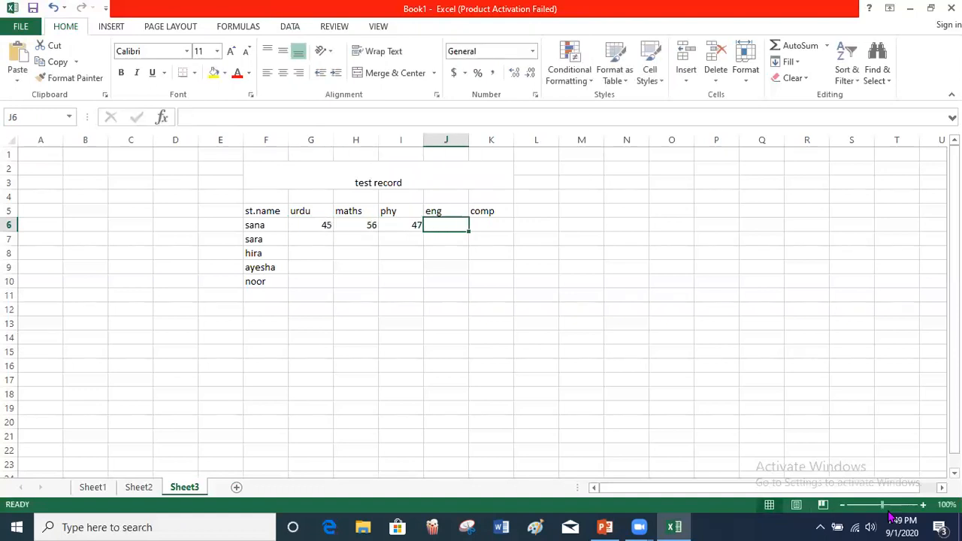
text(12)
key(Tab)
text(58)
key(Tab)
- Enter the second student's marks 52, 47, 13, 69 and 32 in cells G7 to K7
key(Down)
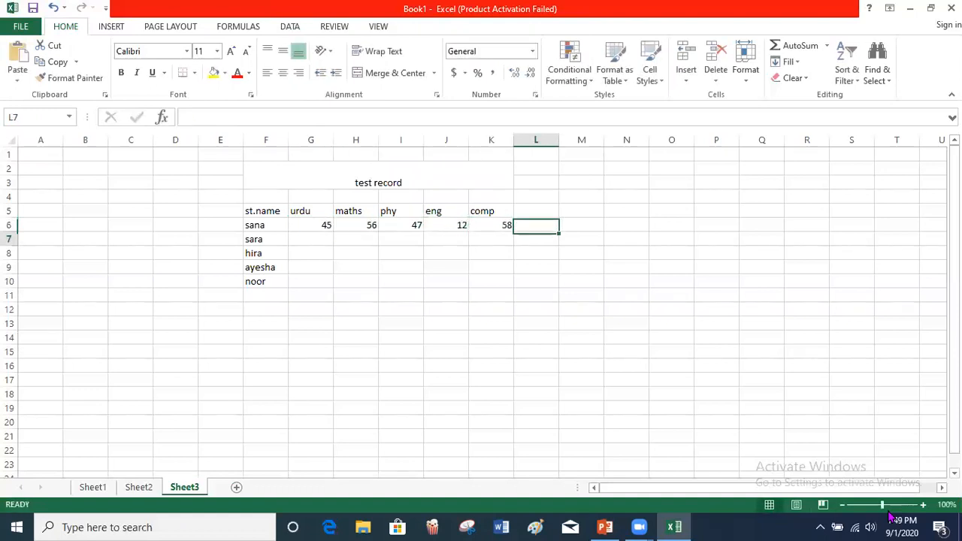
key(Left)
key(Left)
key(Left)
key(Left)
key(Left)
text(5)
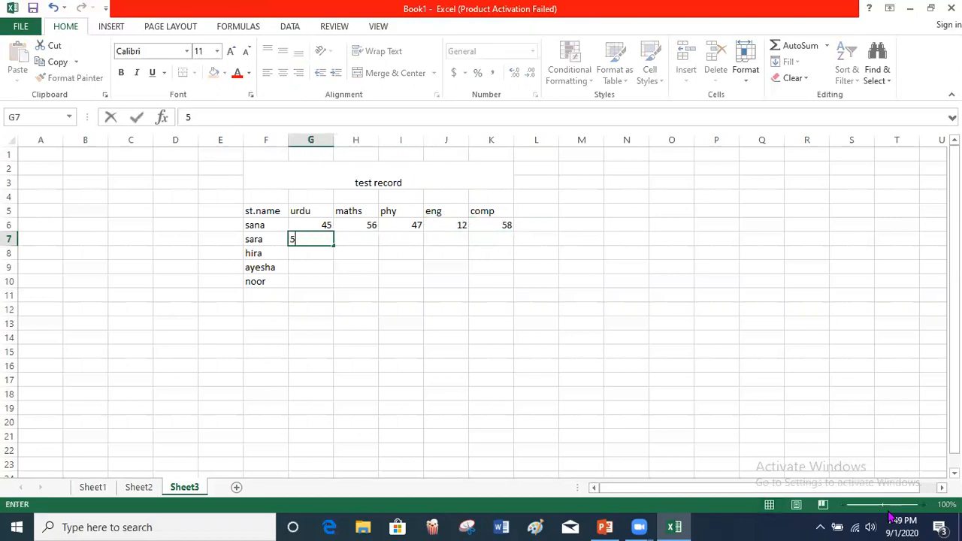
text(2)
key(Tab)
text(47)
key(Tab)
text(13)
key(Tab)
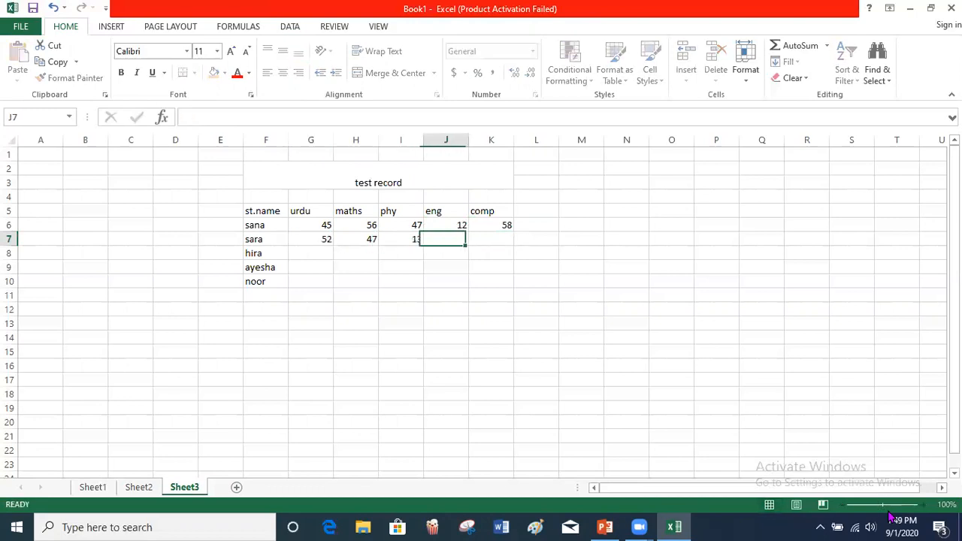
text(69)
key(Tab)
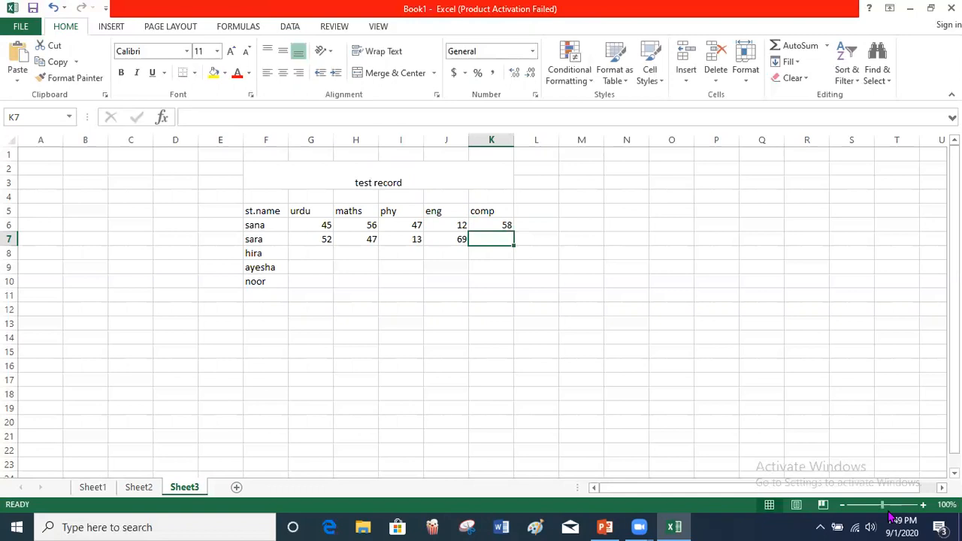
text(32)
key(Return)
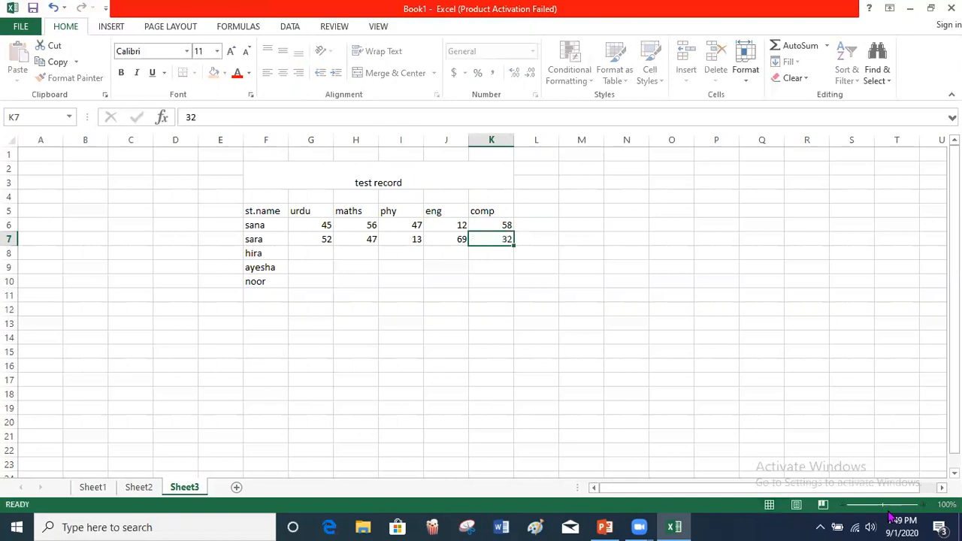
- Enter the third student's marks 25, 36, 25, 14 and 47 in cells G8 to K8
text(25)
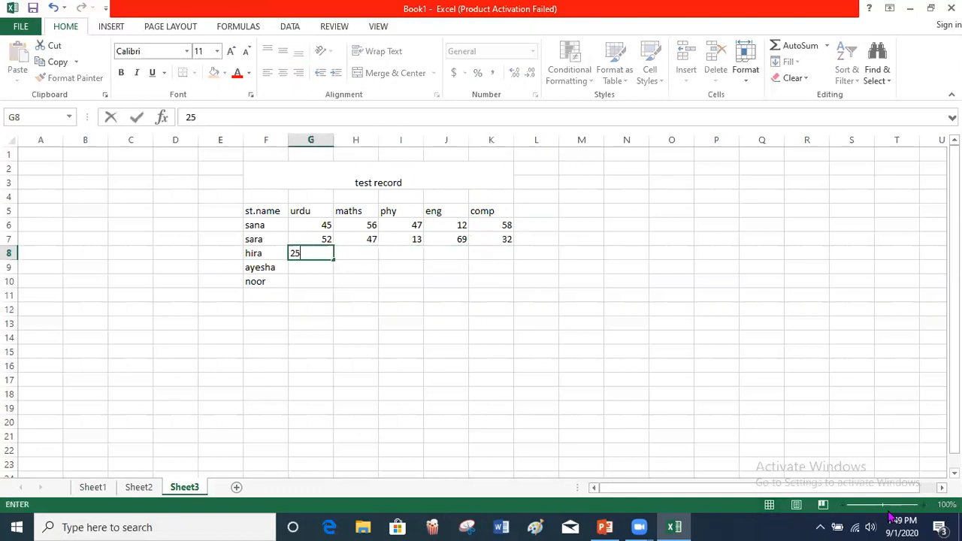
key(Tab)
text(36)
key(Tab)
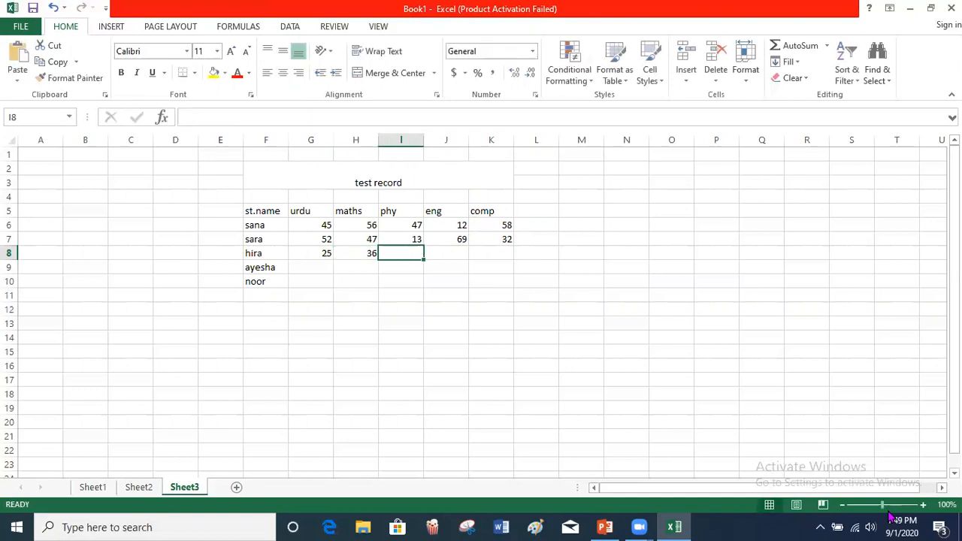
text(25)
key(Tab)
text(14)
key(Tab)
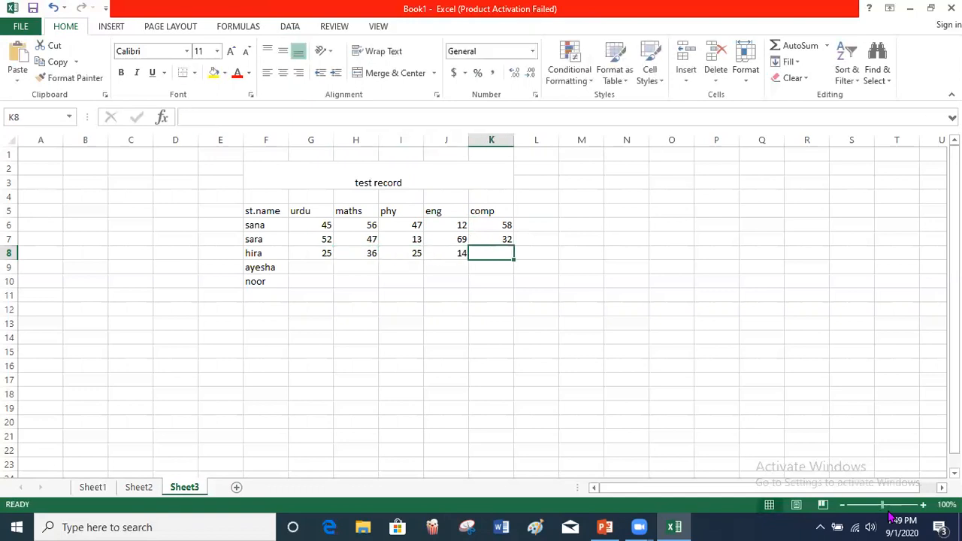
text(47)
key(Tab)
- Enter the fourth student's marks 25, 26, 35, 14 and 25 in cells G9 to K9
key(Down)
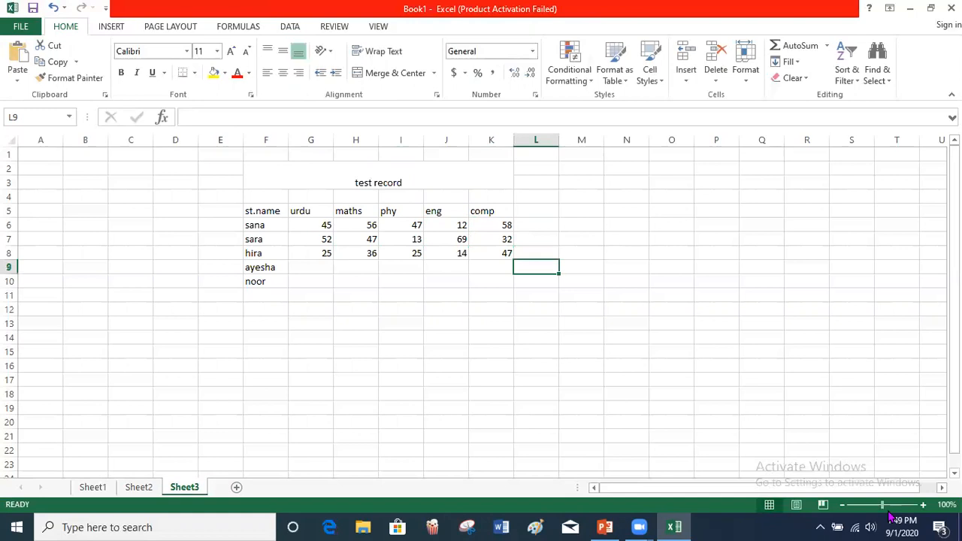
key(Left)
key(Left)
key(Left)
key(Left)
key(Left)
text(25)
key(Tab)
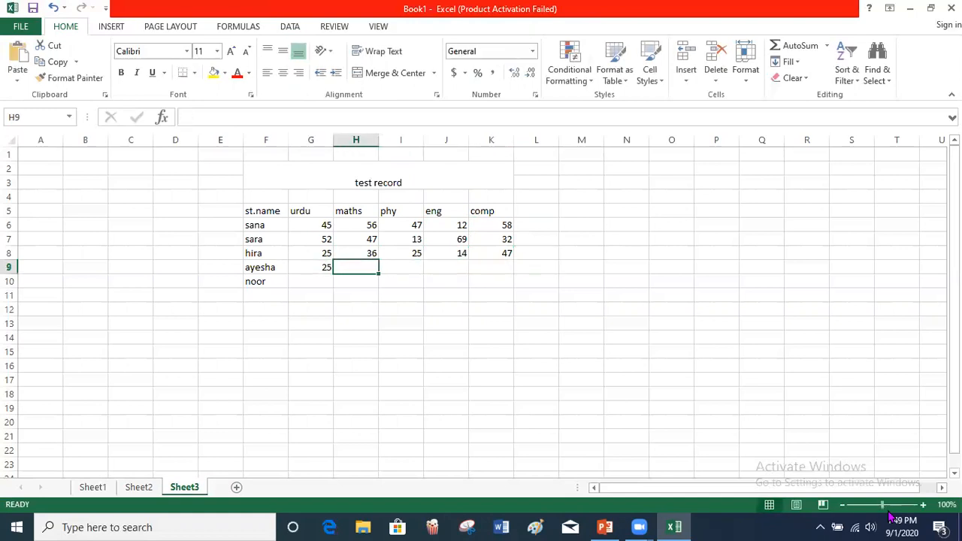
text(26)
key(Tab)
text(35)
key(Tab)
text(14)
key(Tab)
text(25)
key(Tab)
- Enter the fifth student's marks 14, 12, 15, 63 and 52 in cells G10 to K10
key(Down)
key(Left)
key(Left)
key(Left)
key(Left)
key(Left)
text(14)
key(Tab)
text(12)
key(Tab)
text(15)
key(Tab)
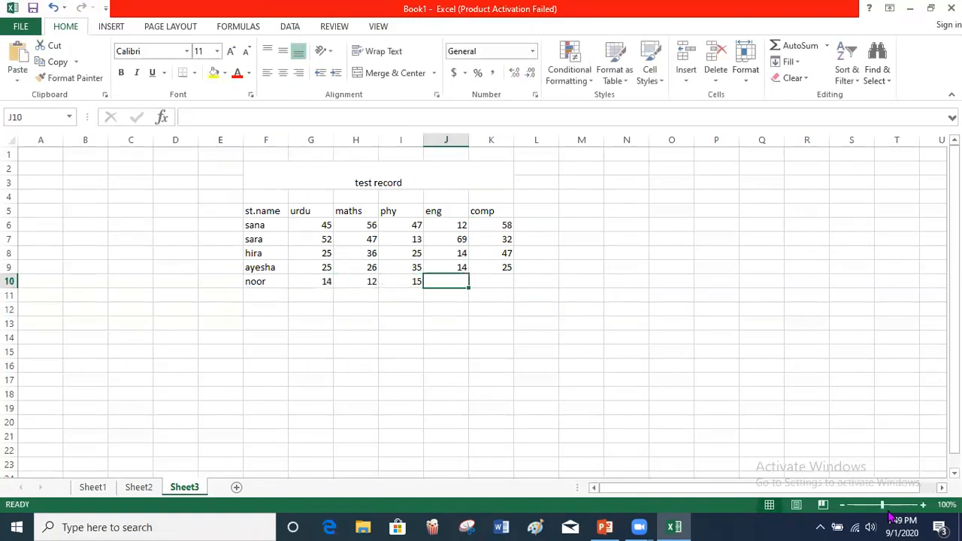
text(63)
key(Tab)
text(52)
key(Tab)
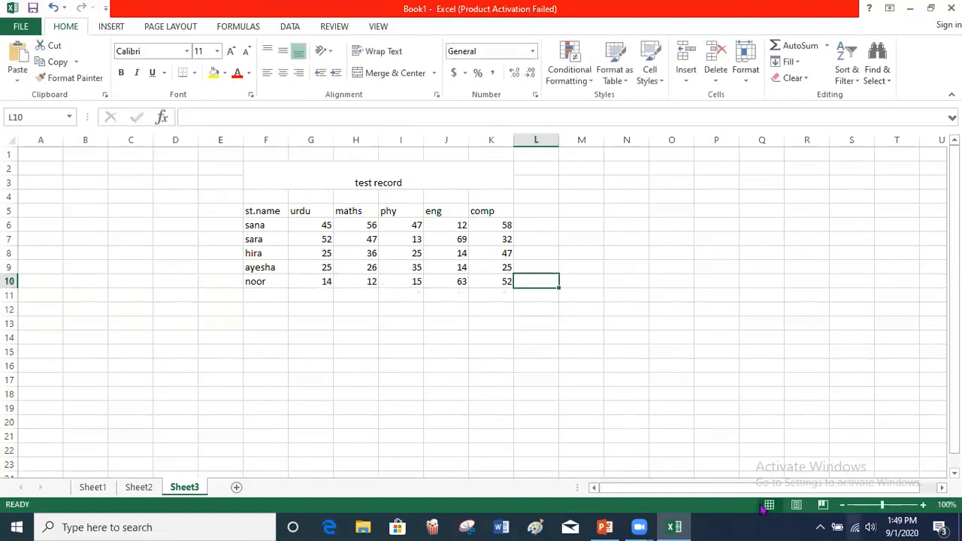
- Apply a Less Than conditional formatting rule to G6:K10 that marks values below 33 with Green Fill with Dark Green Text
drag(320, 230, 499, 279)
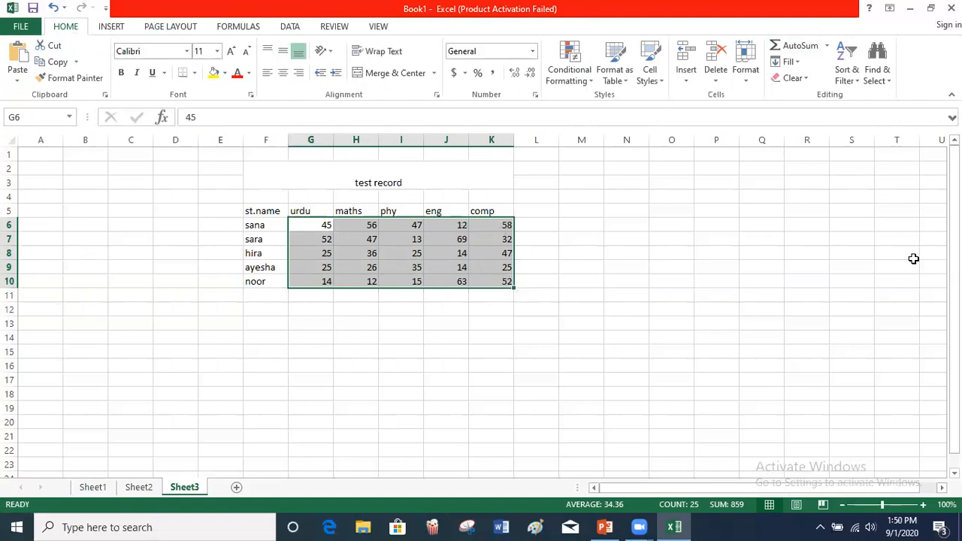
click(569, 85)
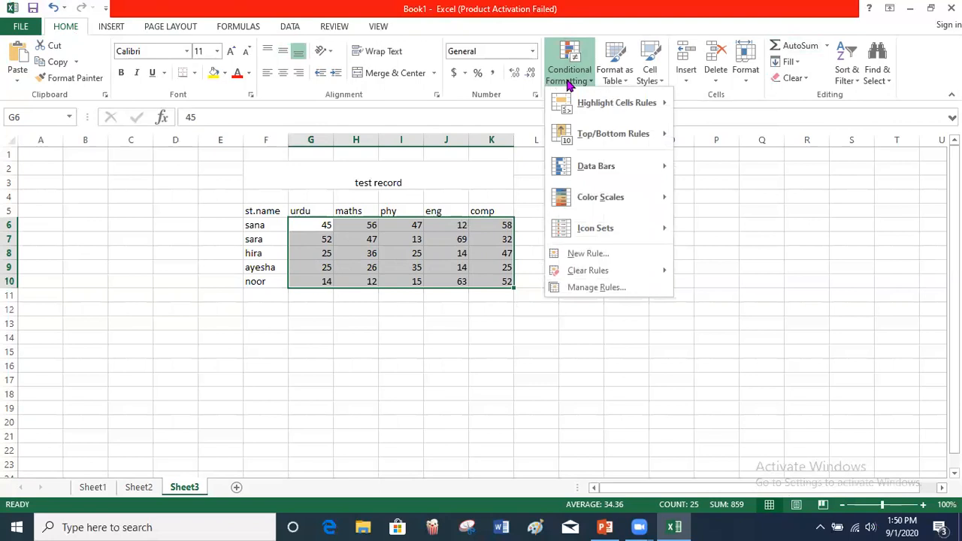
mouse_move(607, 106)
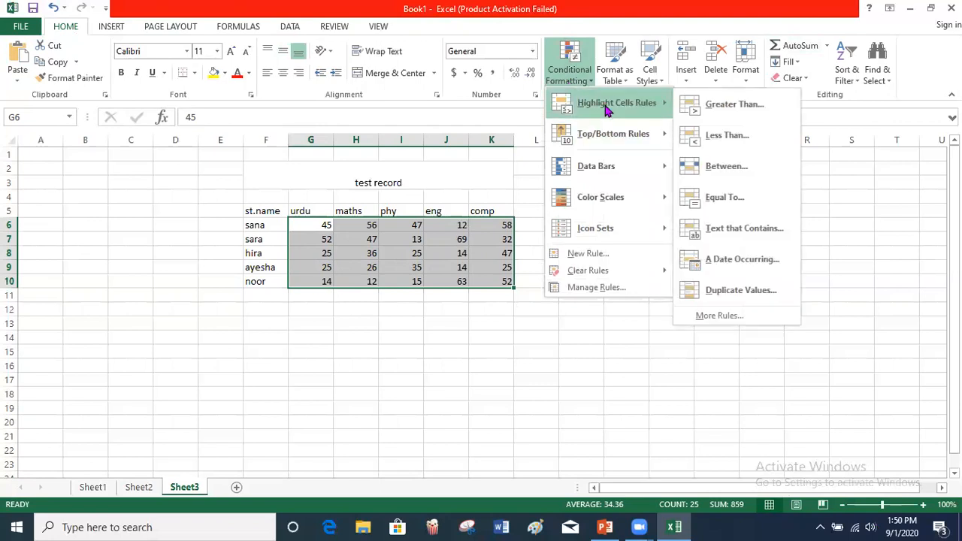
click(728, 136)
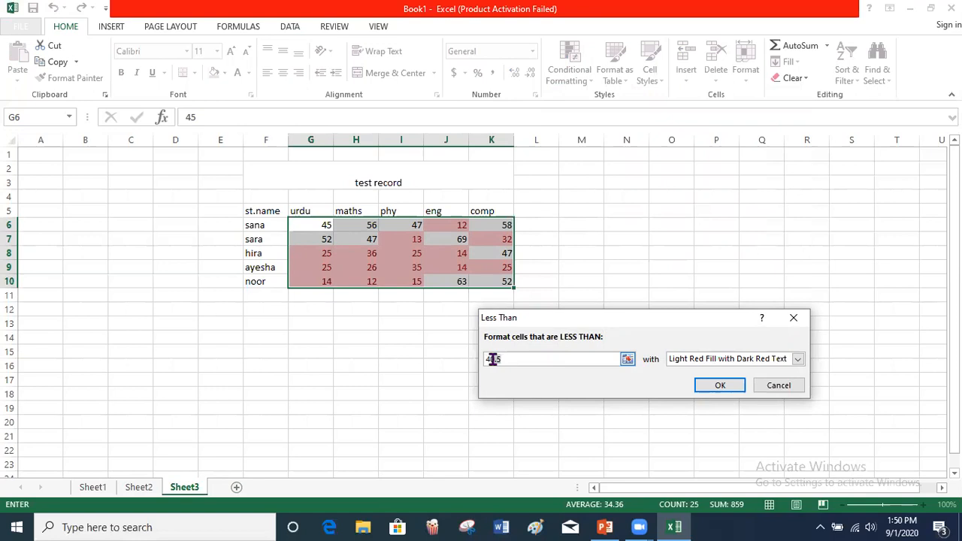
text(33)
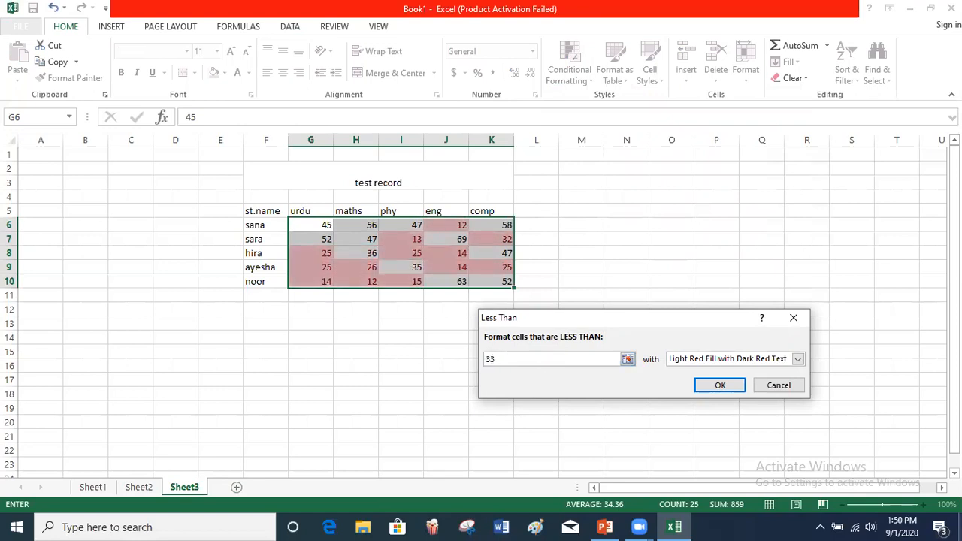
click(797, 360)
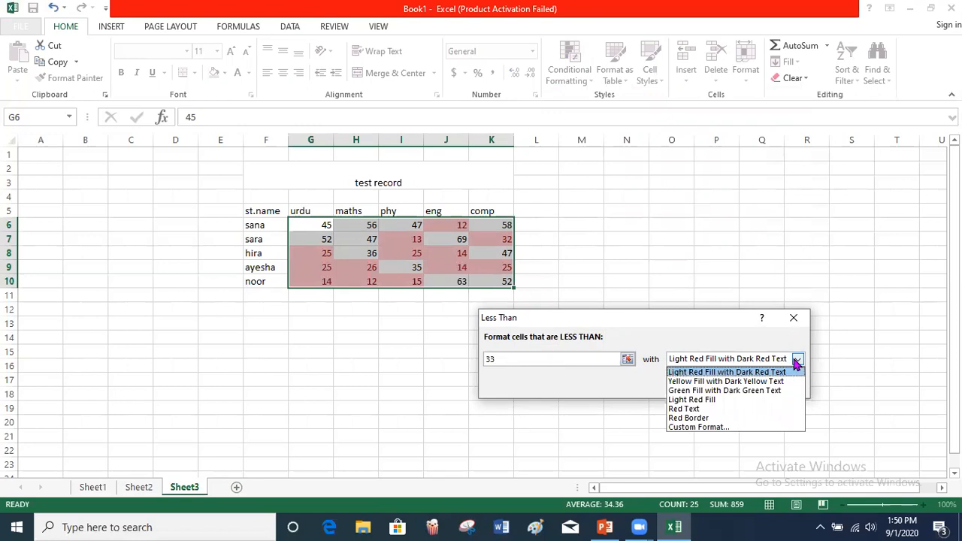
click(723, 391)
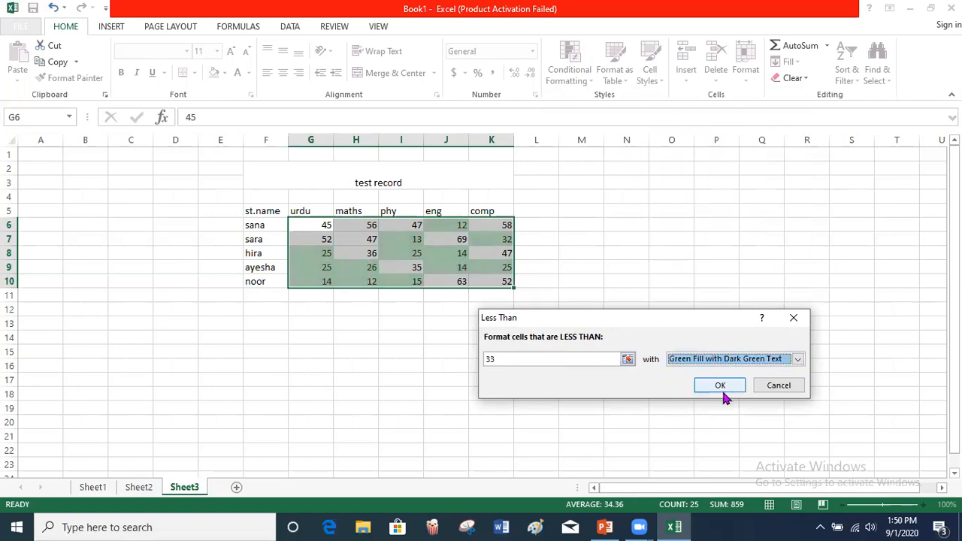
click(724, 389)
drag(315, 297, 436, 334)
click(366, 362)
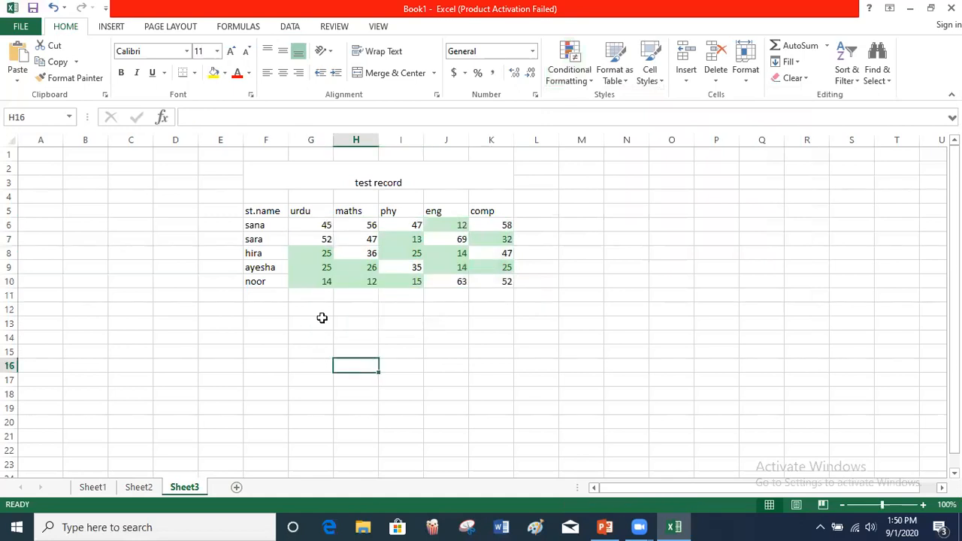
- Examine the highlighted marks below 33 cell by cell across the urdu, maths, phy, eng and comp columns
click(923, 504)
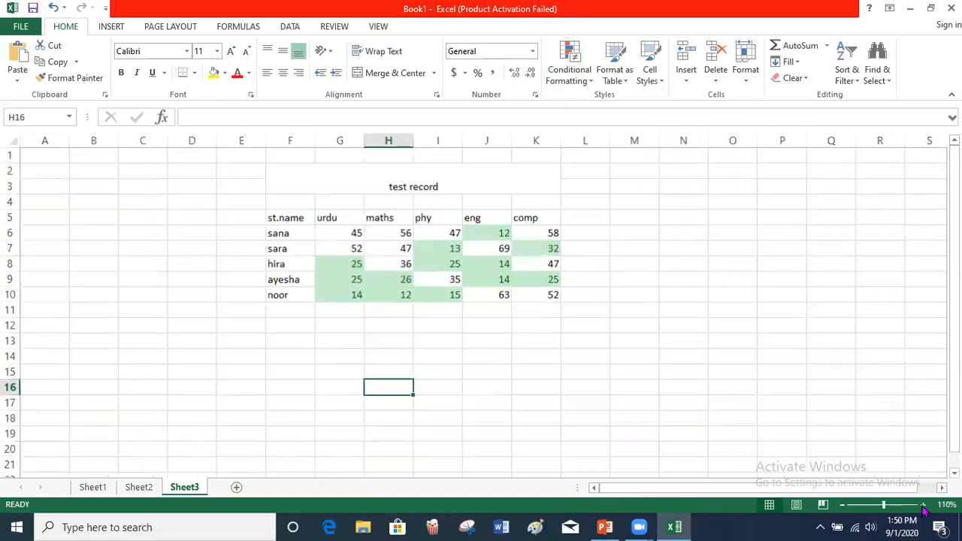
click(923, 505)
click(922, 505)
click(923, 505)
click(789, 385)
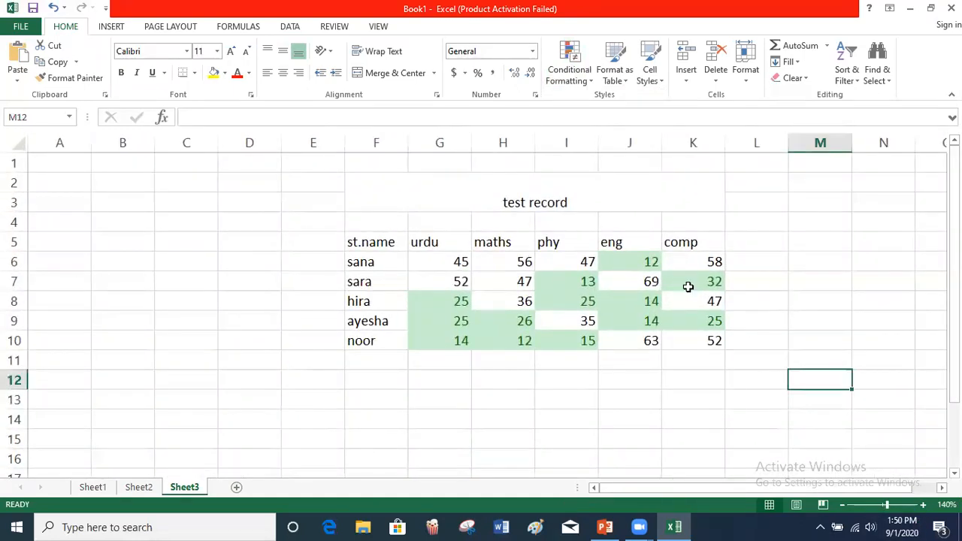
click(454, 300)
click(457, 322)
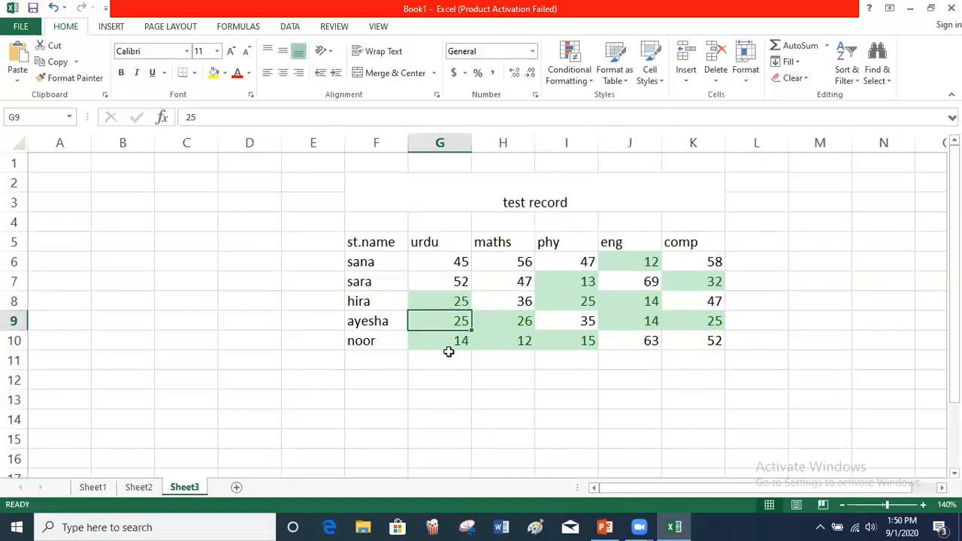
click(450, 344)
click(505, 340)
click(511, 325)
click(590, 345)
click(579, 298)
click(584, 281)
click(644, 260)
click(644, 299)
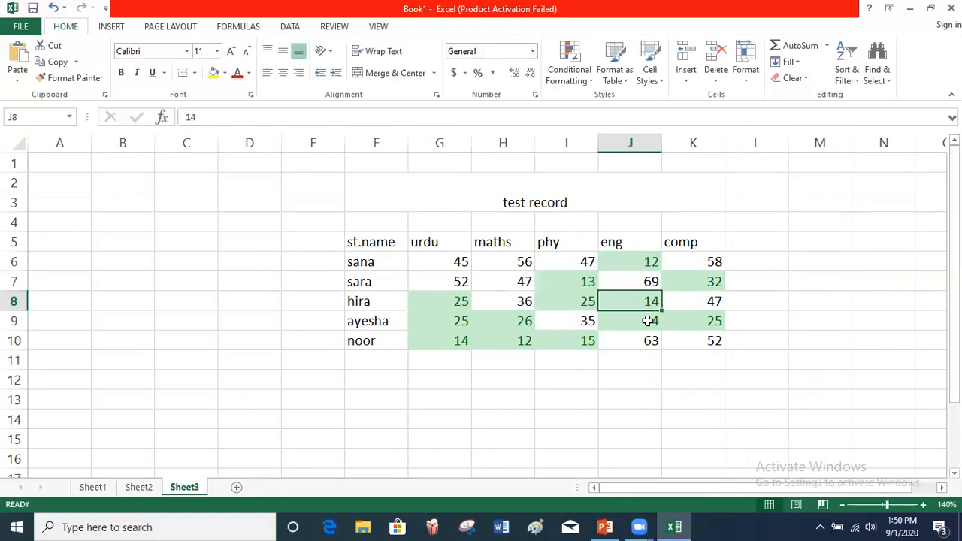
click(647, 321)
click(692, 325)
click(693, 280)
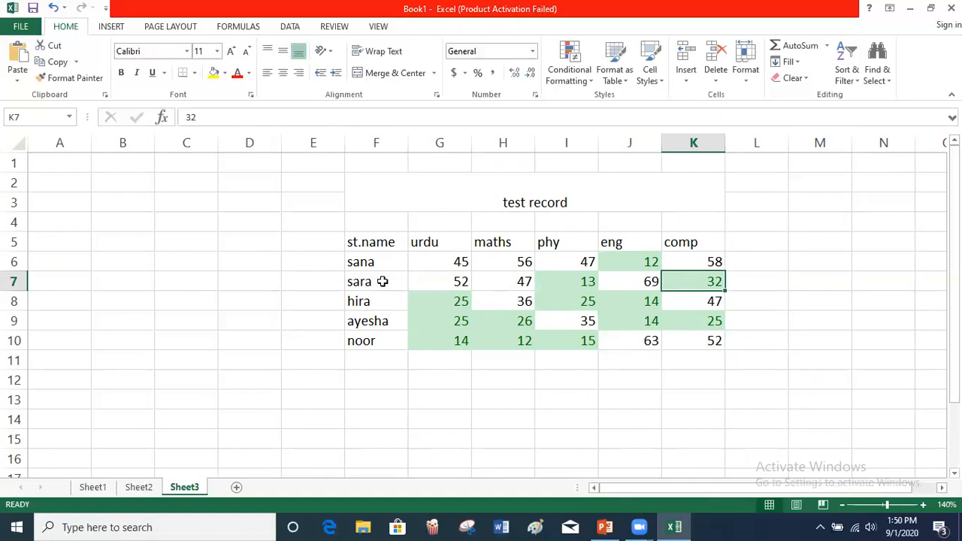
- Go through the student names in F6 to F10 to check whose rows contain highlighted marks
click(362, 258)
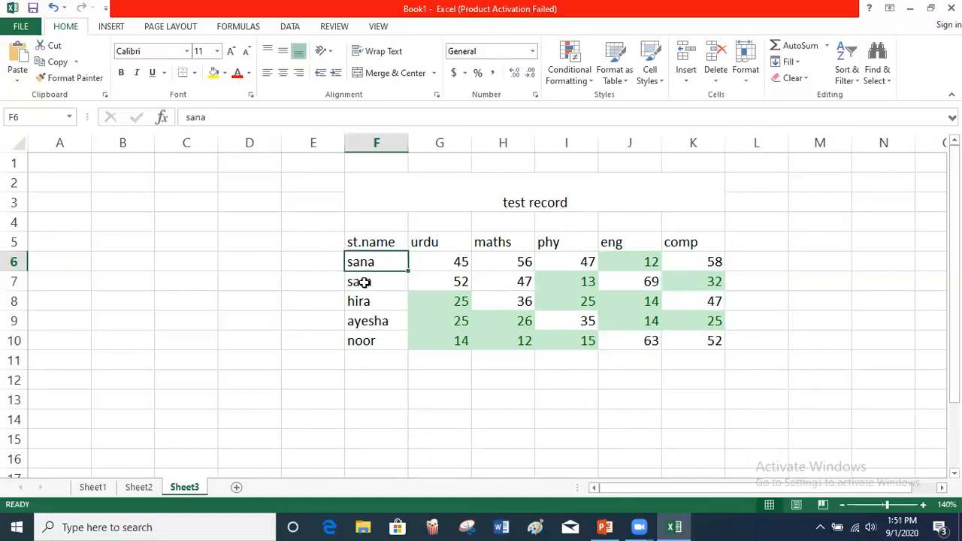
click(380, 281)
click(382, 301)
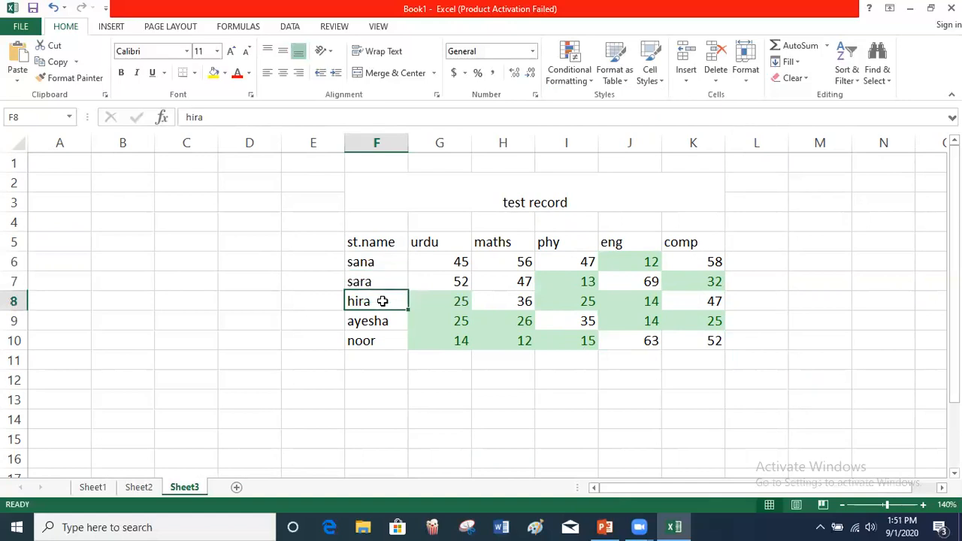
click(382, 320)
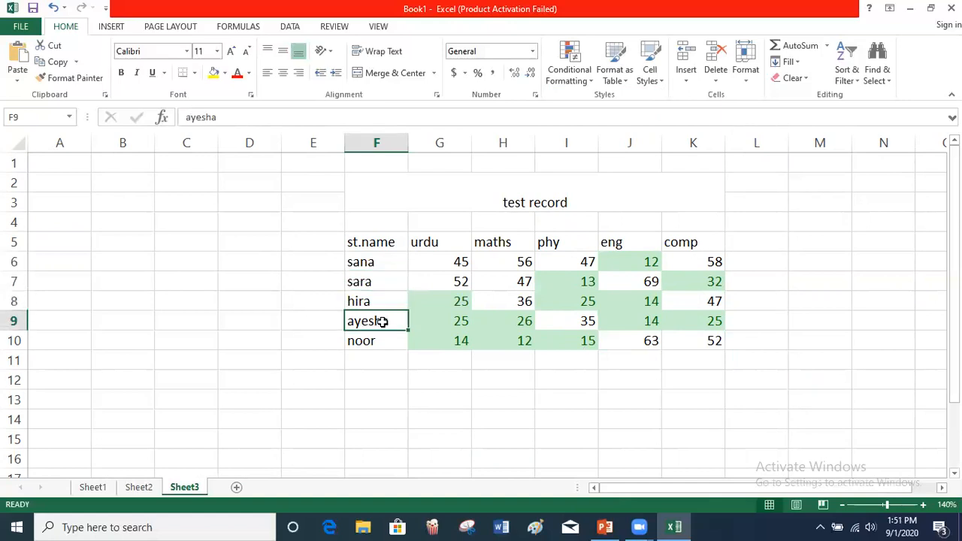
click(382, 342)
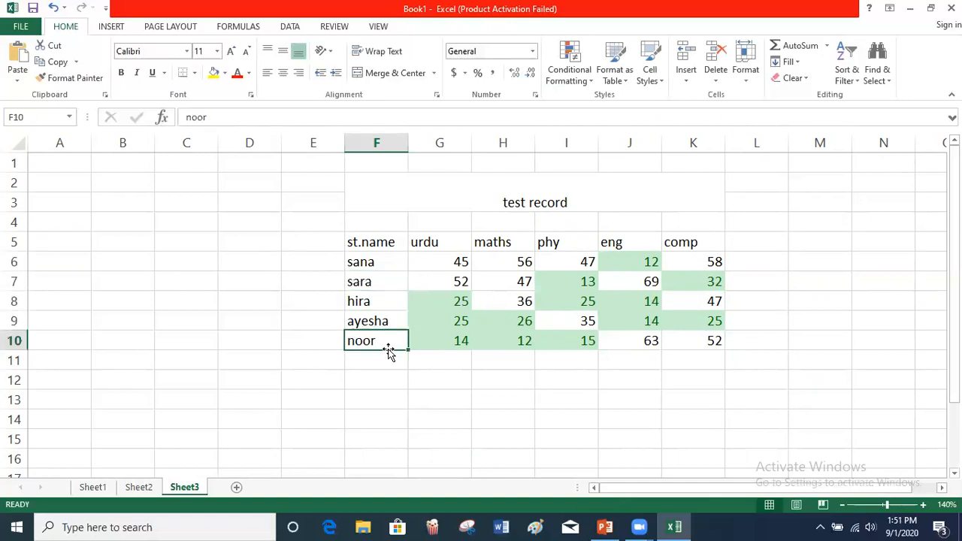
drag(373, 200, 492, 341)
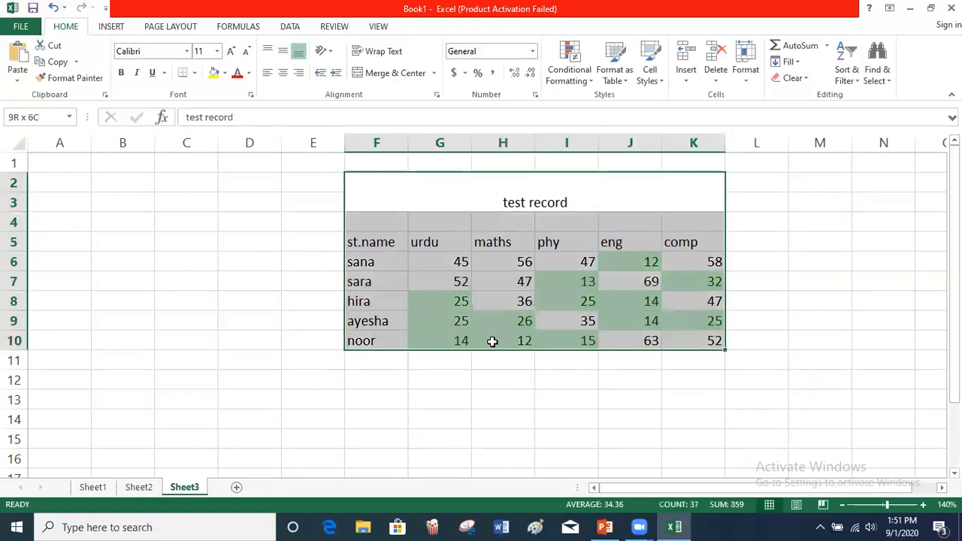
click(581, 87)
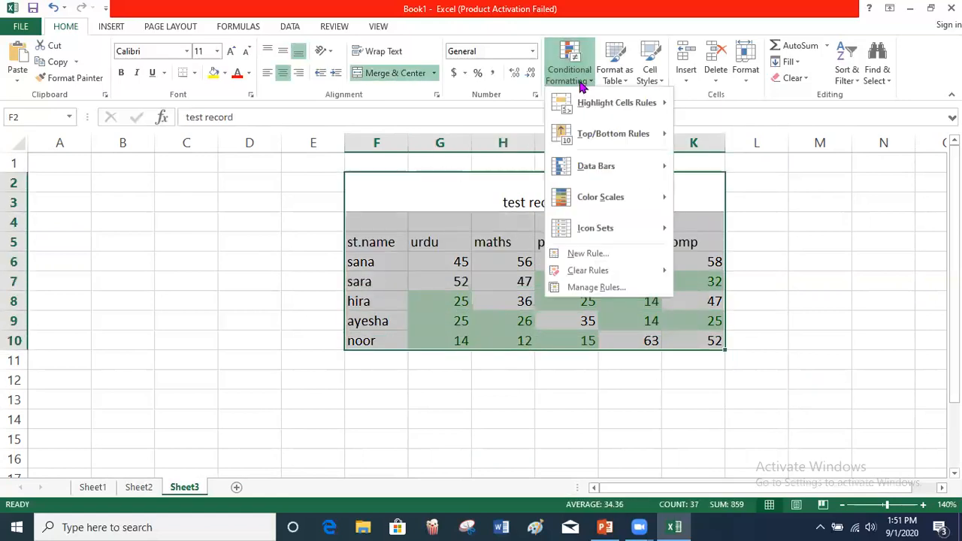
mouse_move(661, 105)
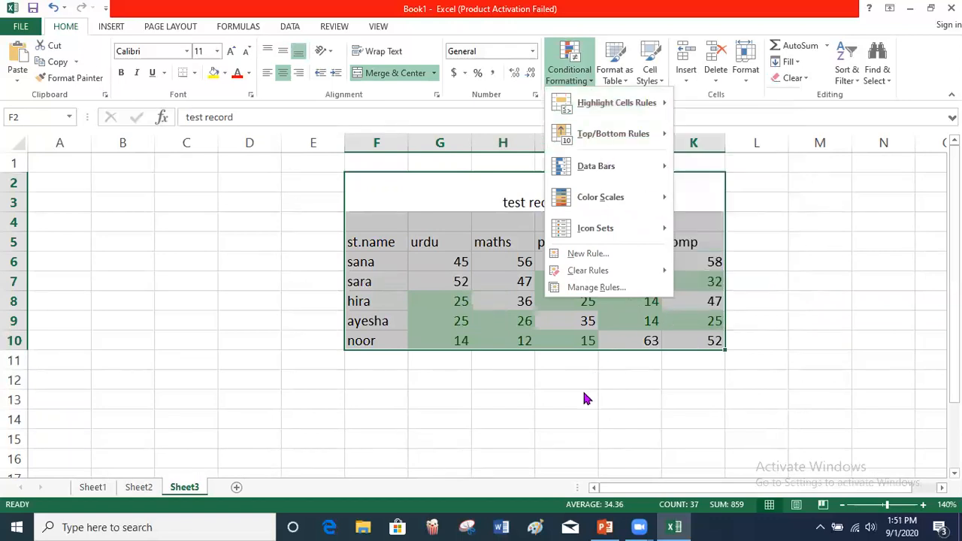
key(Escape)
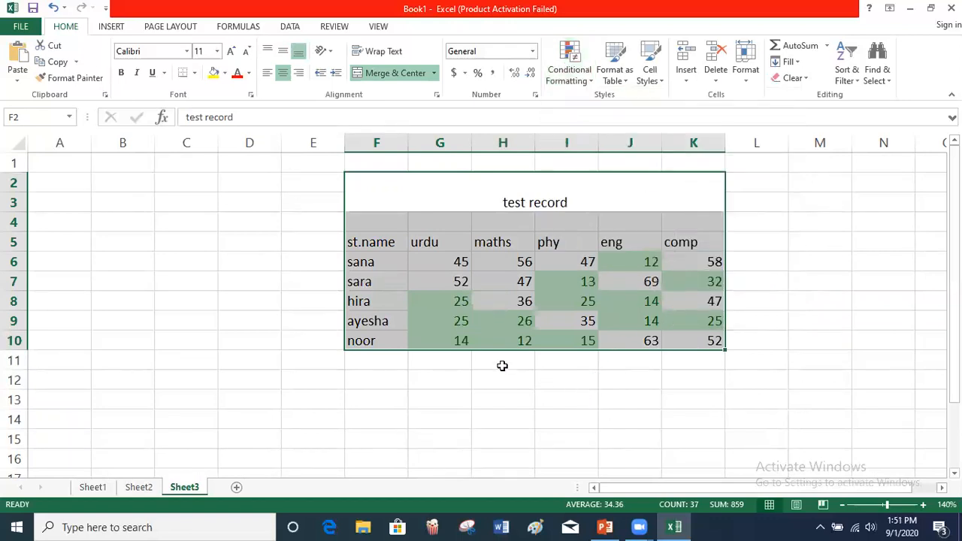
click(505, 244)
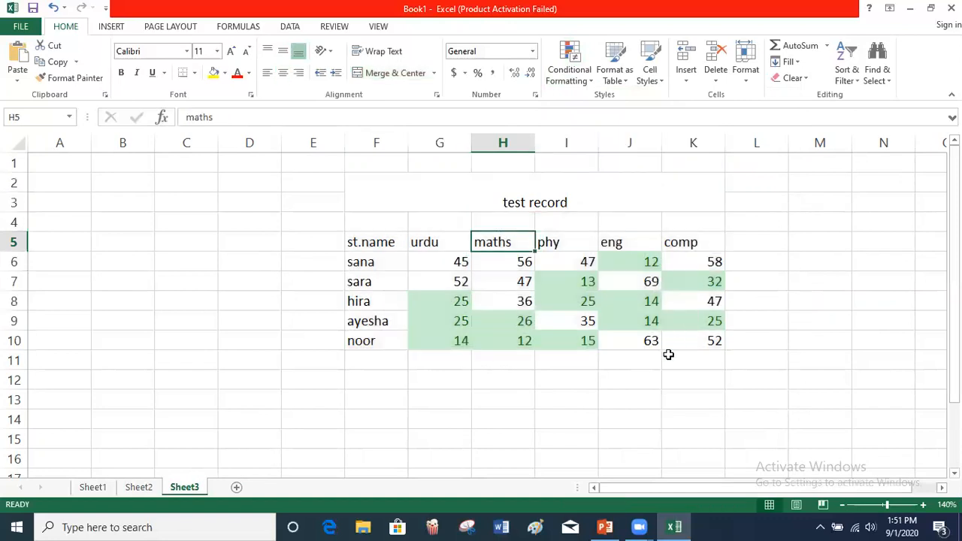
- Switch to the PowerPoint presentation and review the conditional formatting slides in the slide show, up to the Highlight Cells Rules illustration
click(605, 527)
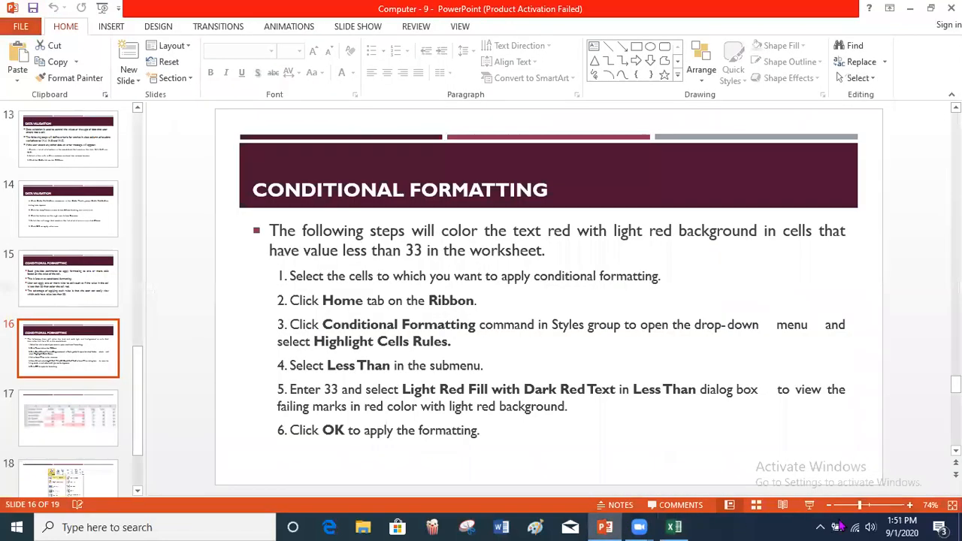
click(810, 506)
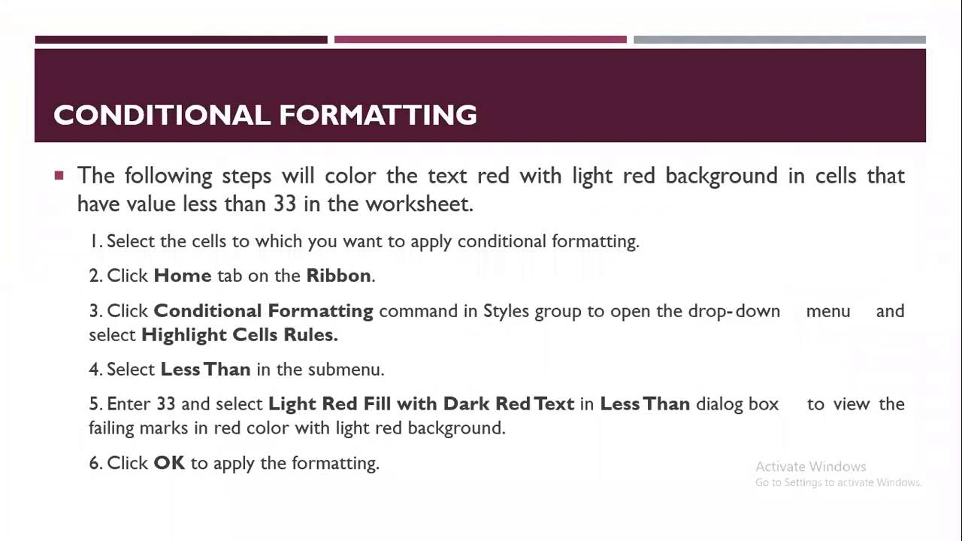
key(Left)
key(Left)
key(Right)
key(Right)
key(Right)
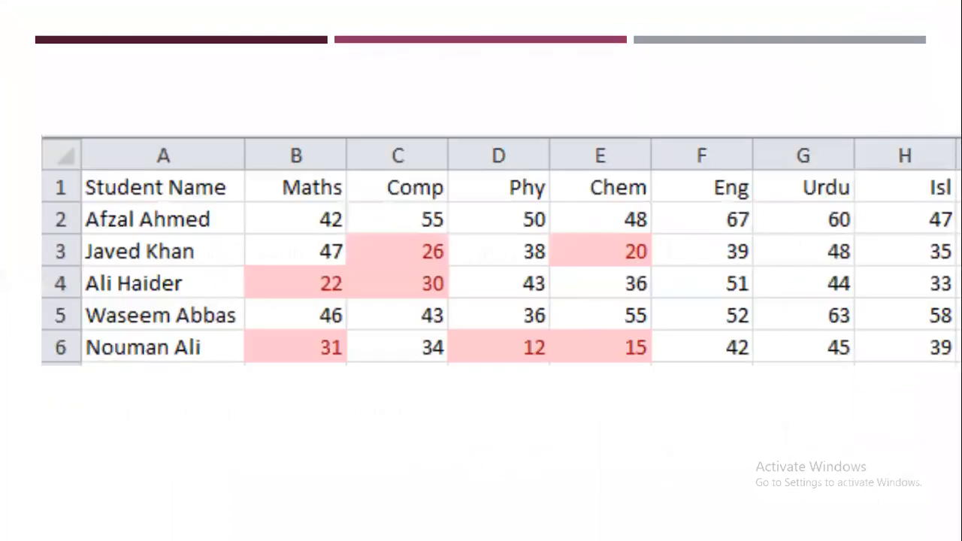
key(Right)
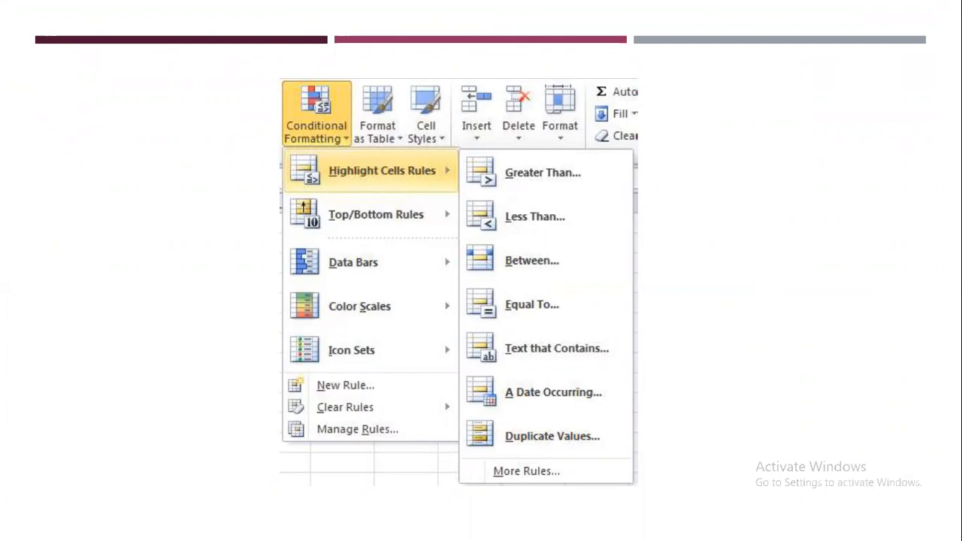
key(Escape)
- Review slides 11 and 12 on filtering data and the steps to filter data in Excel
scroll(75, 226, up, 6)
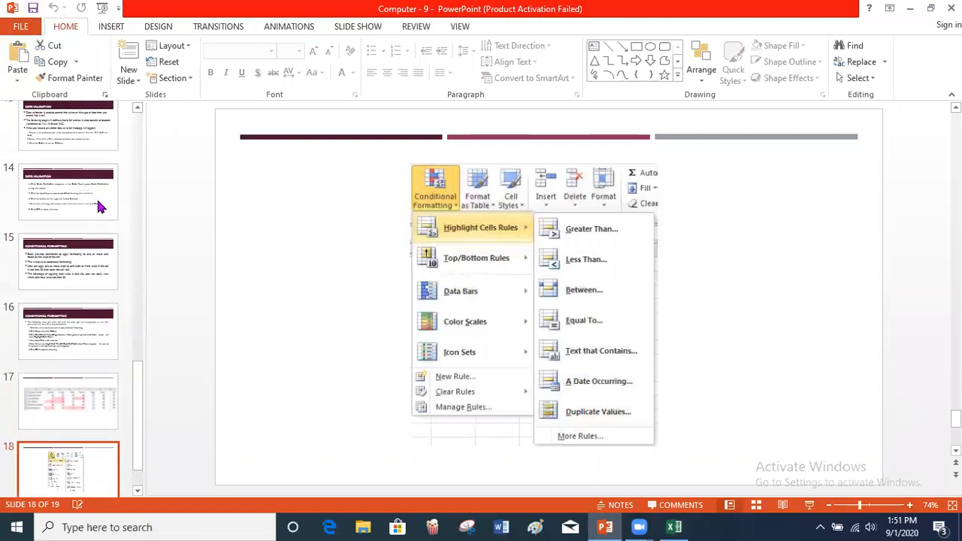
click(62, 224)
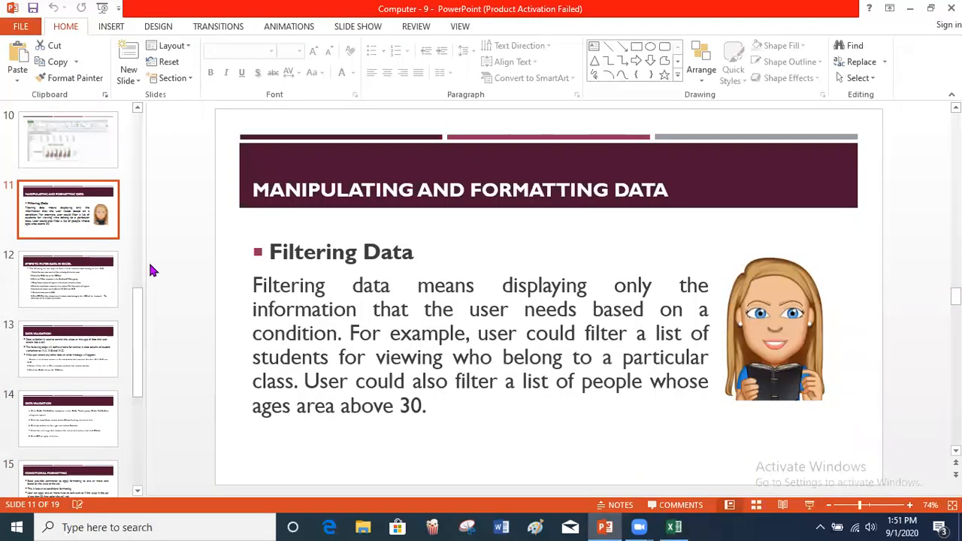
click(81, 283)
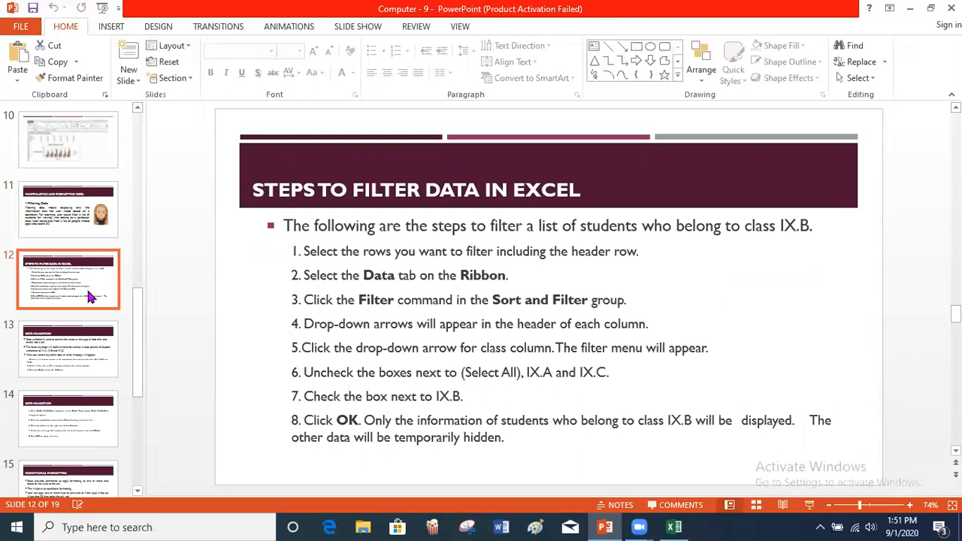
- Switch back to Excel and bring up the margilla computer seller table and chart on Sheet1 with the chart deselected
click(673, 527)
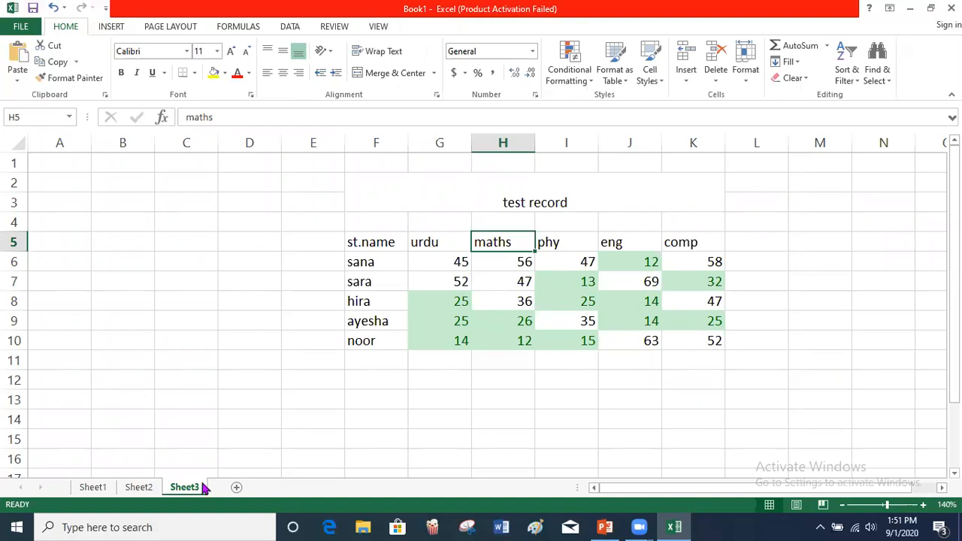
click(140, 488)
click(93, 486)
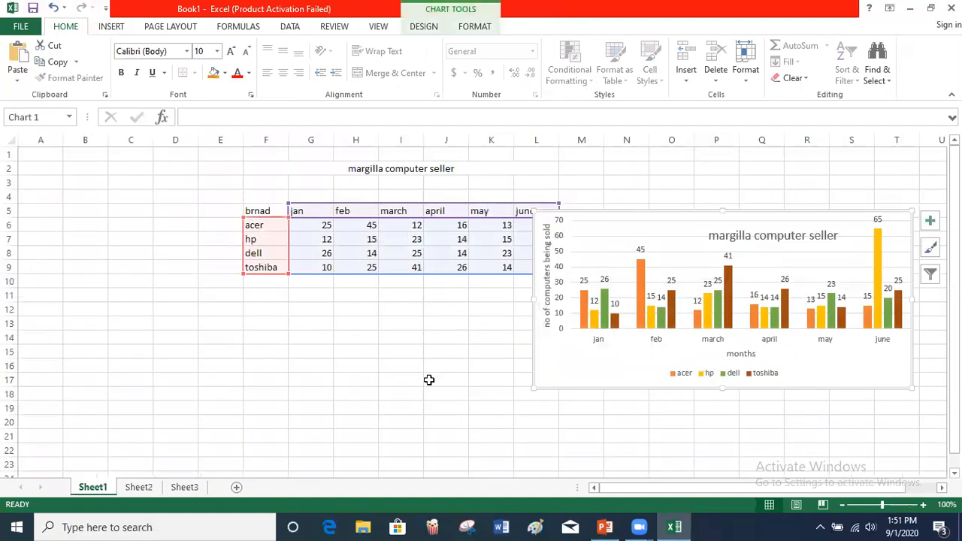
click(371, 369)
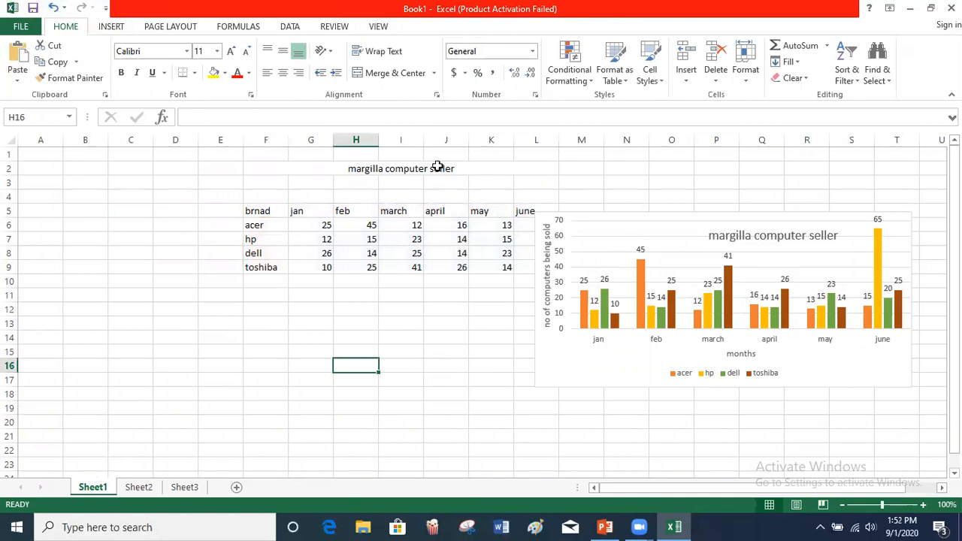
- Protect Sheet1 with a password, keeping the default user permissions, and re-enter the password to confirm it
click(339, 30)
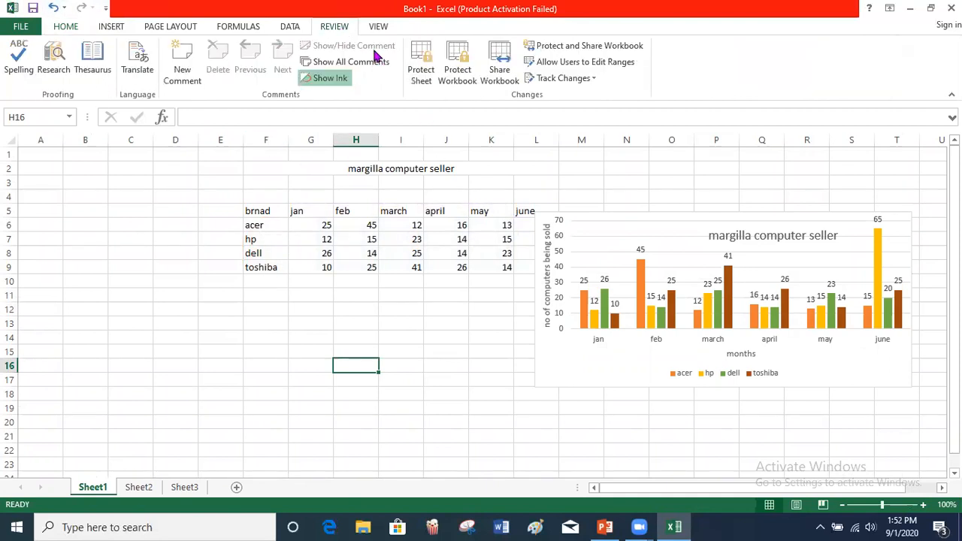
drag(134, 324, 132, 309)
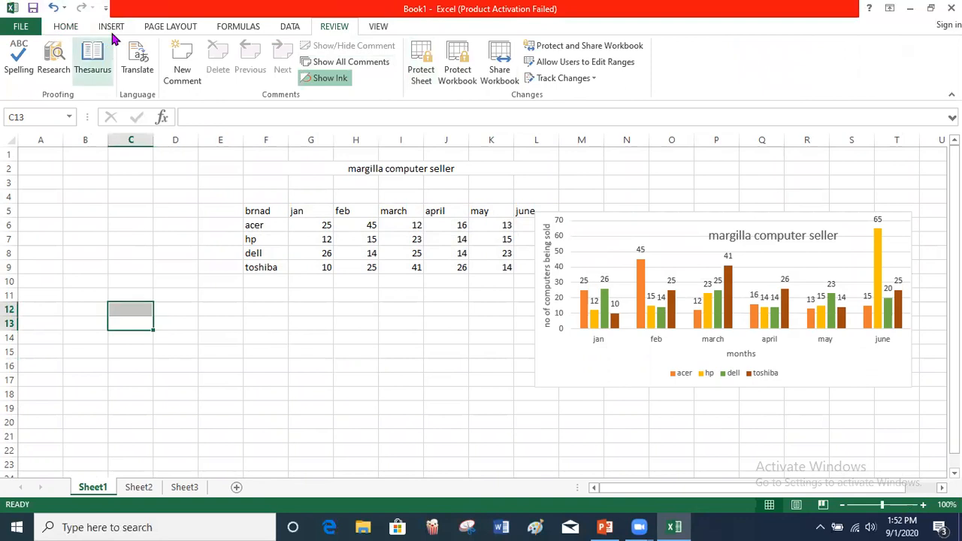
click(71, 28)
click(334, 29)
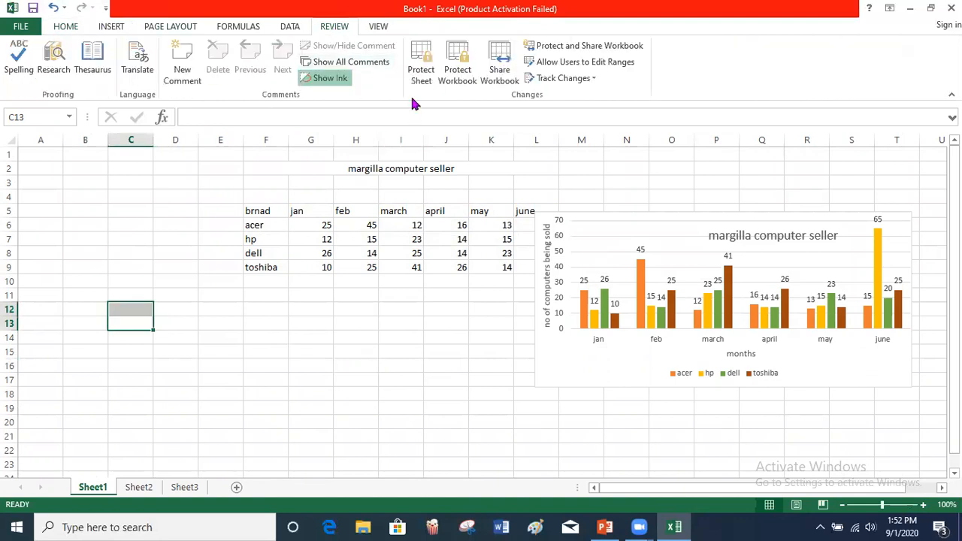
click(419, 67)
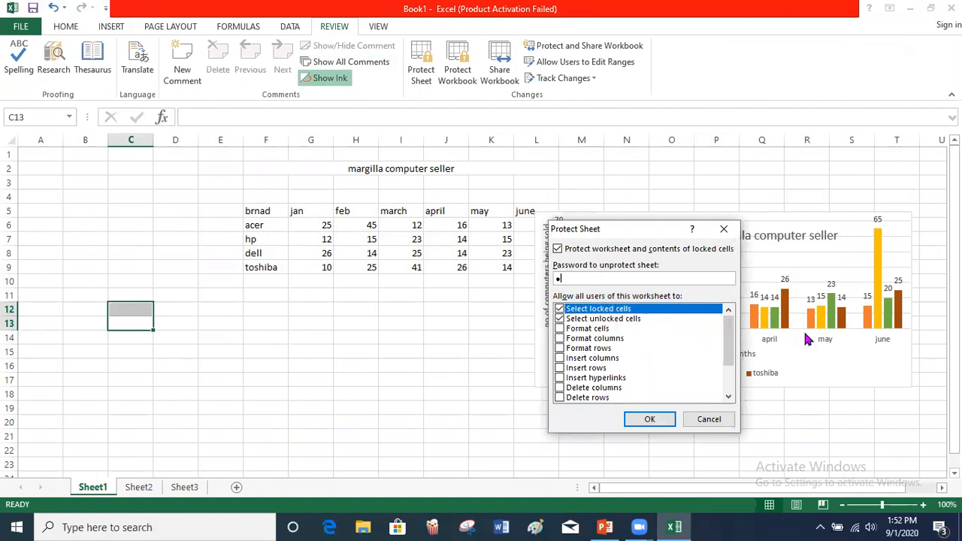
text(••••••)
click(649, 419)
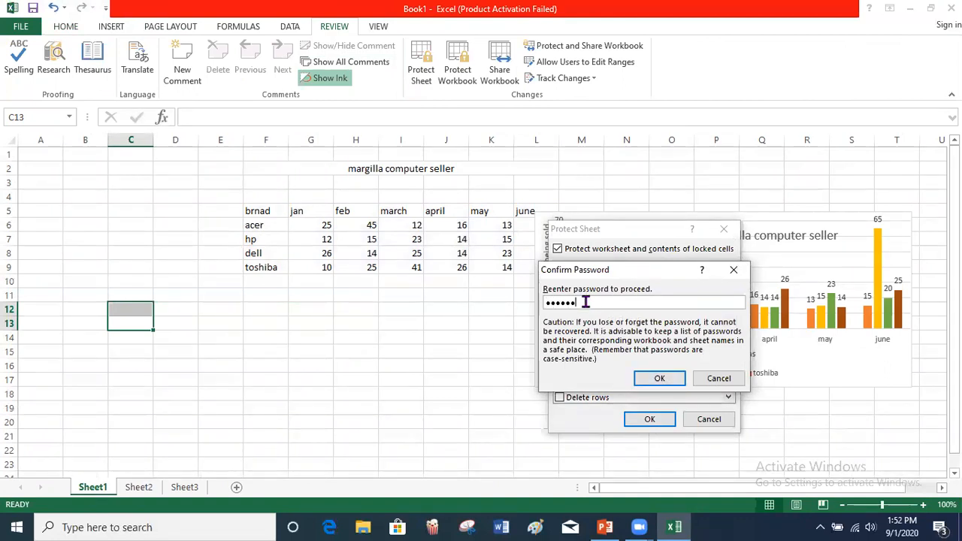
click(657, 377)
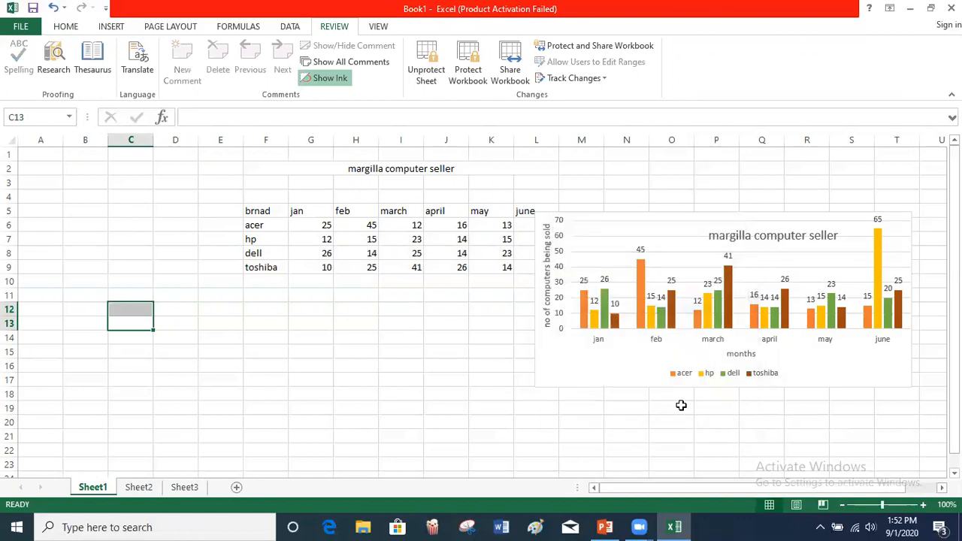
- Try to change the toshiba legend entry of the chart on the protected sheet and dismiss the message
click(273, 241)
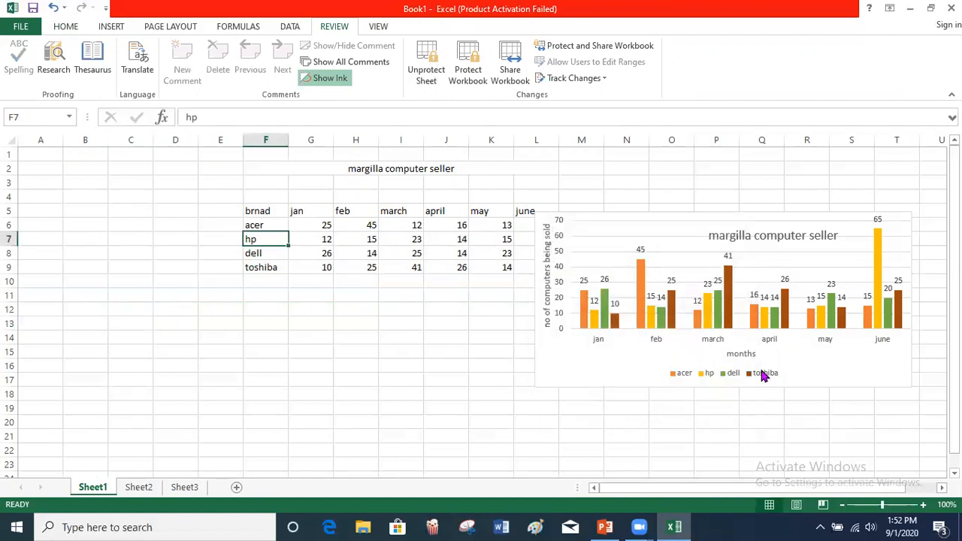
click(763, 375)
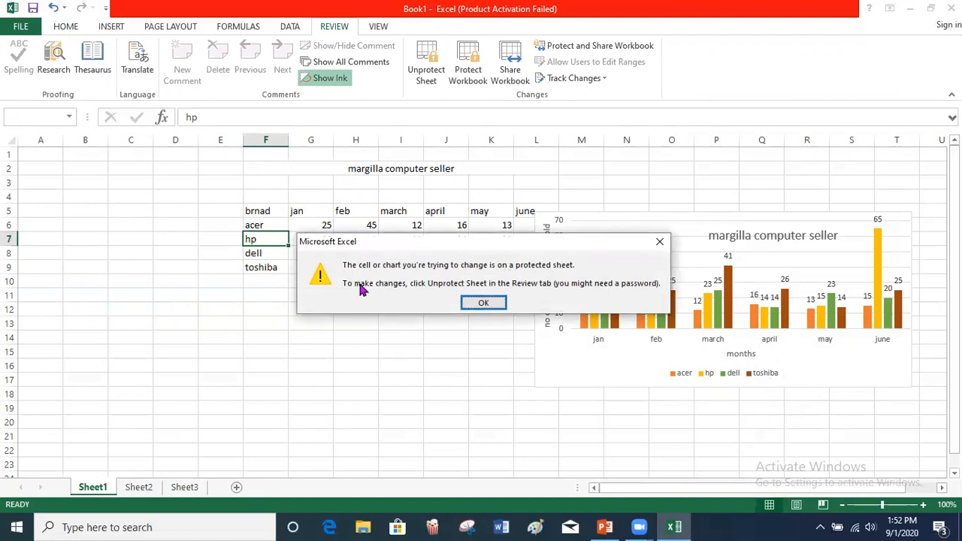
click(483, 303)
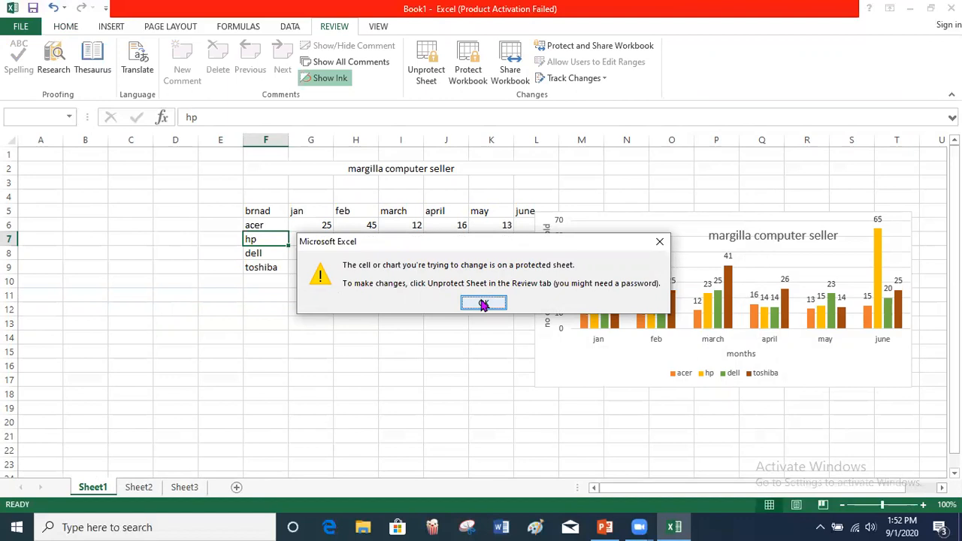
click(483, 304)
- Check Sheet2 and Sheet3 for protection, selecting the st.name and maths headers on Sheet3, and return to Sheet1
click(138, 487)
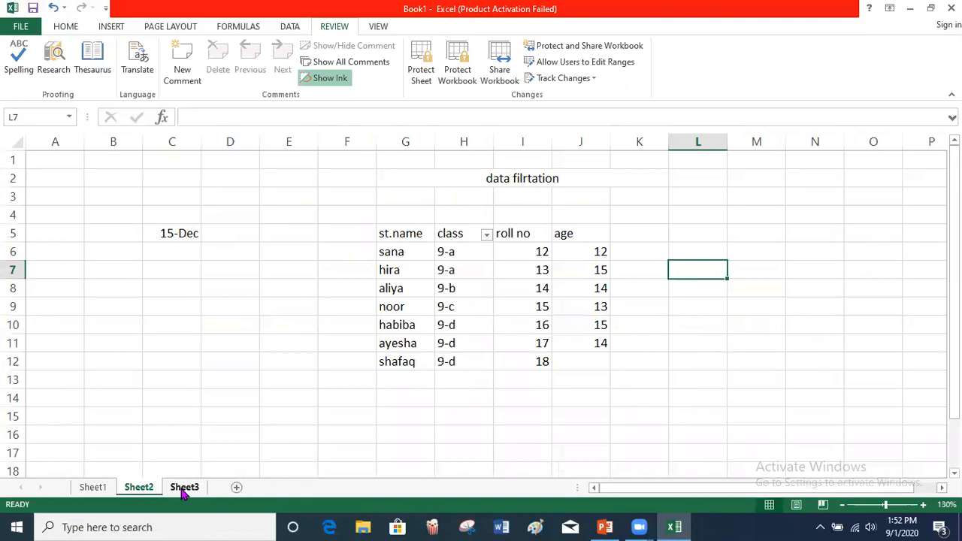
click(184, 487)
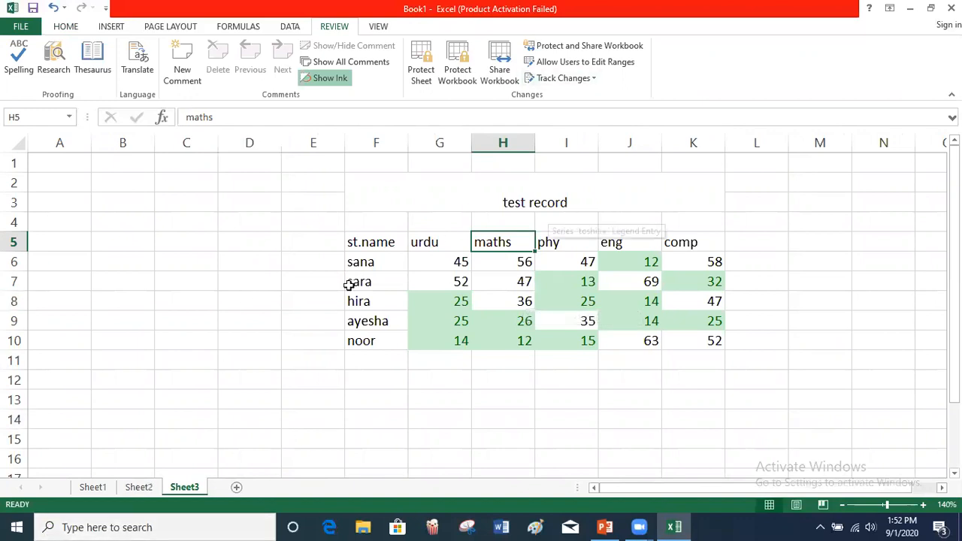
click(382, 244)
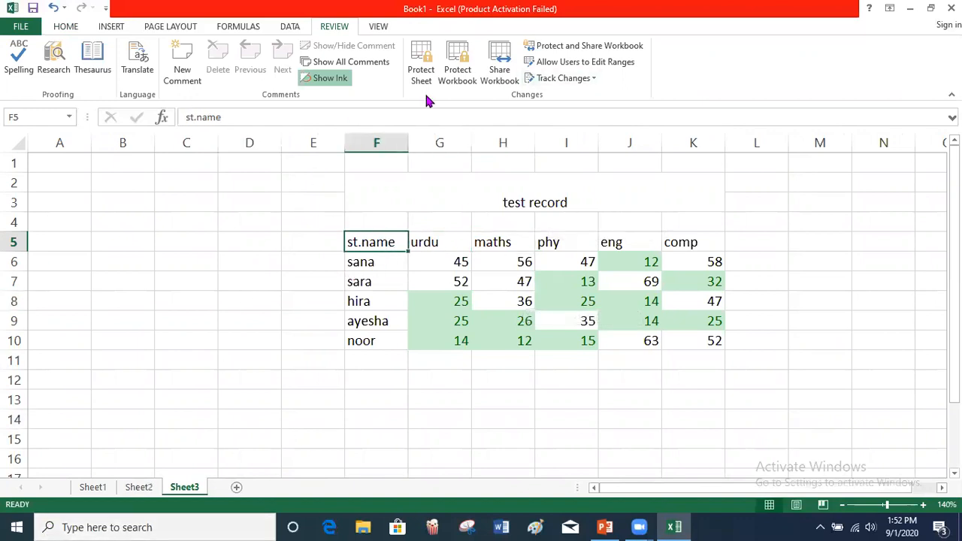
click(503, 241)
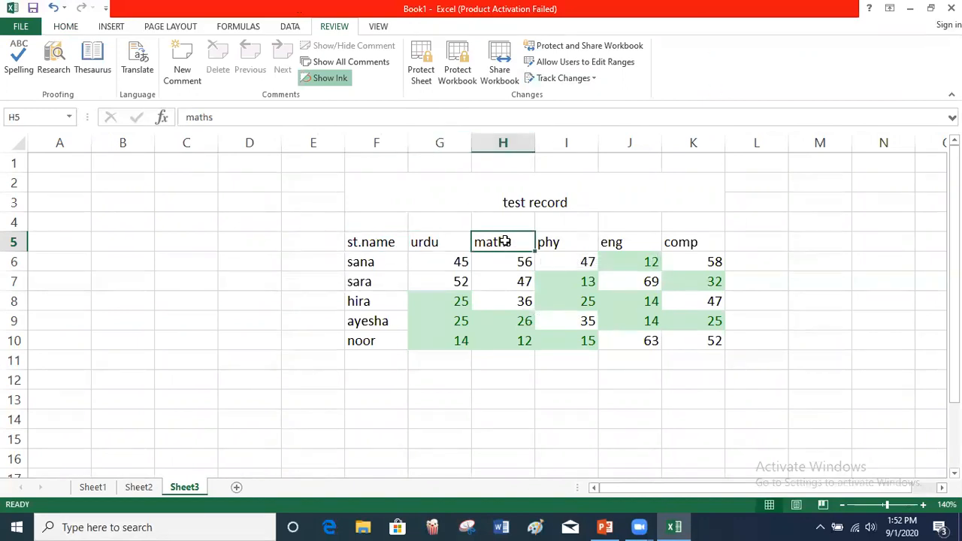
click(139, 487)
key(ctrl+Page_Up)
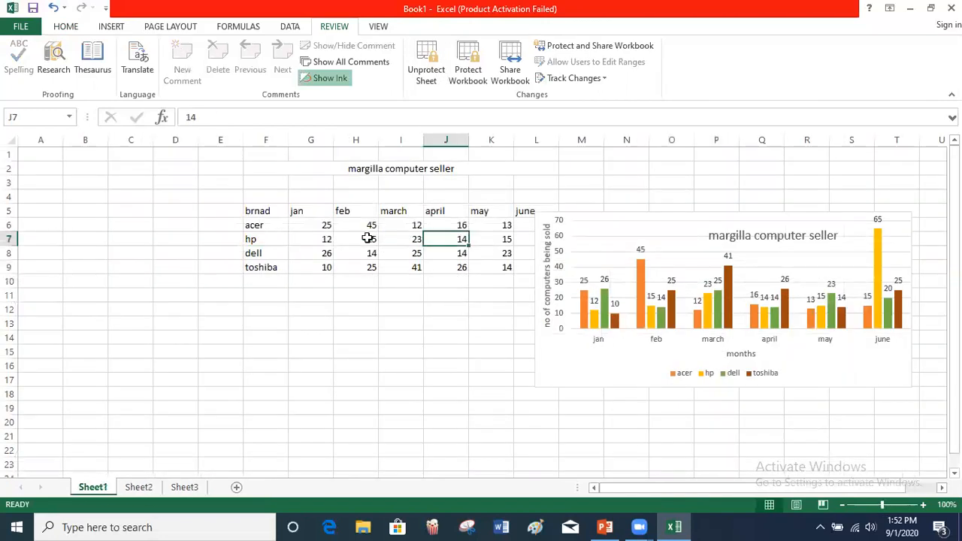
- Check that cells can still be selected on the protected Sheet1, including several sales figures and the april column
click(368, 238)
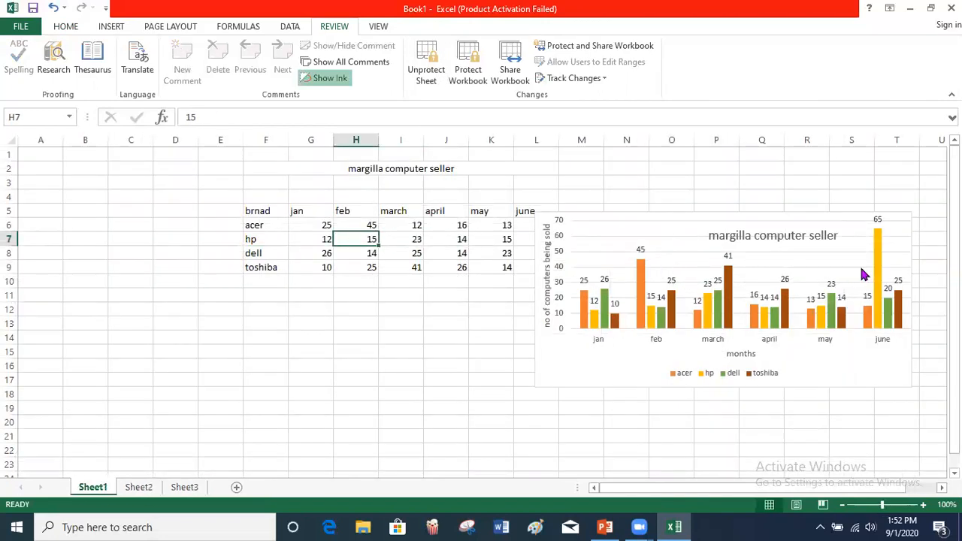
click(311, 338)
click(372, 250)
click(492, 239)
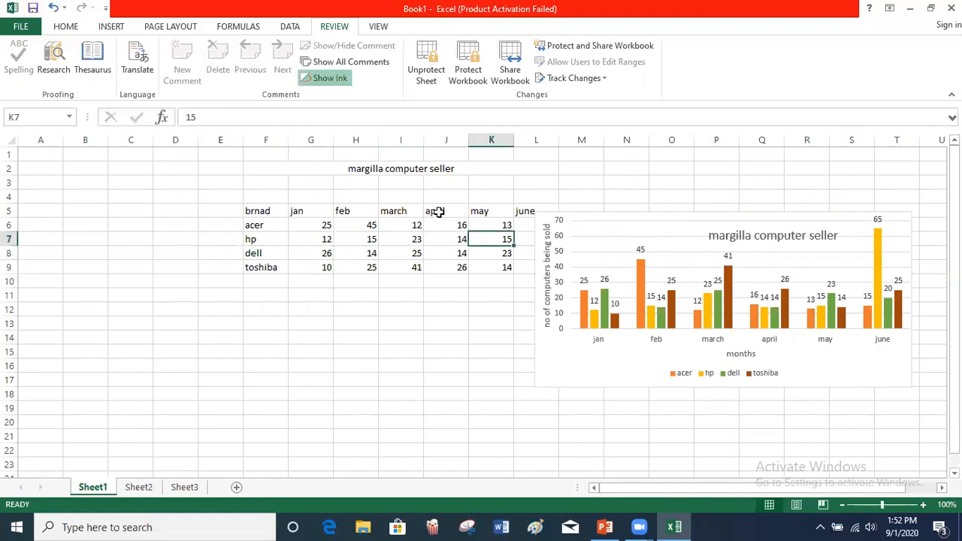
drag(440, 212, 446, 281)
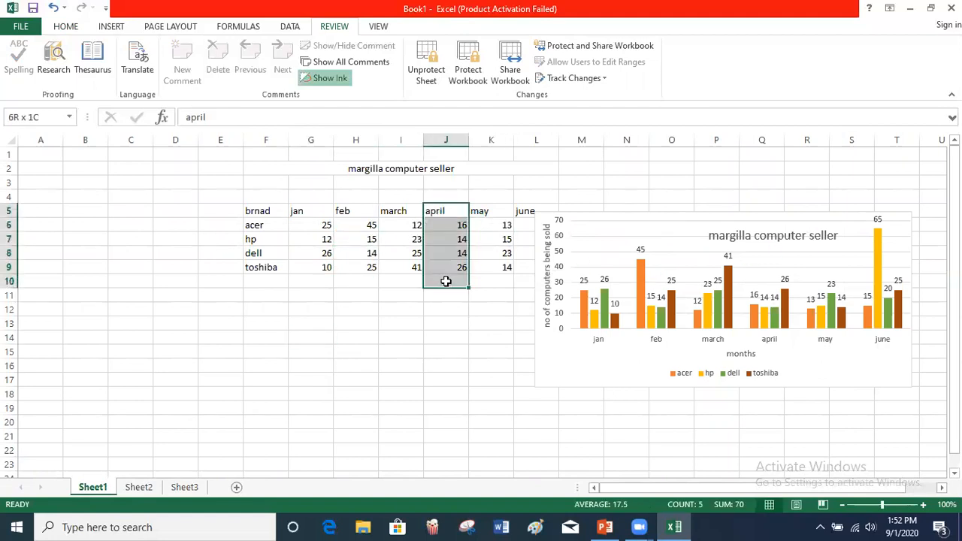
- Try to edit the chart and the empty cells H16, E11 and I14 on the protected Sheet1, dismissing each message
double_click(795, 318)
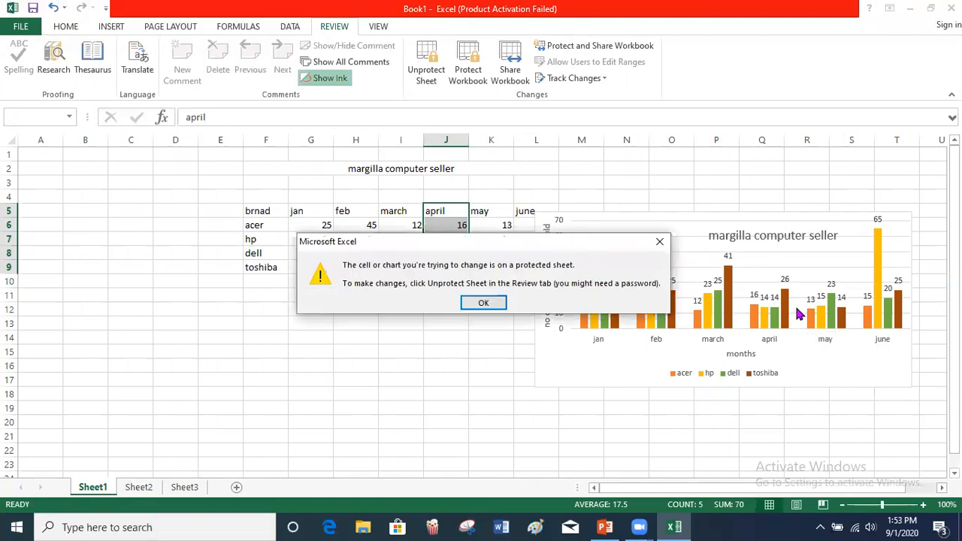
key(Return)
double_click(353, 365)
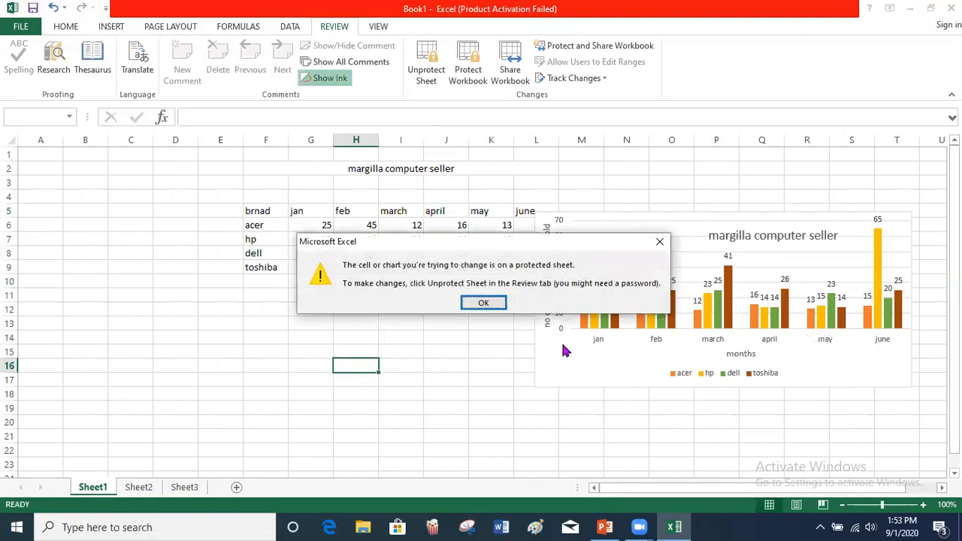
click(495, 303)
double_click(217, 296)
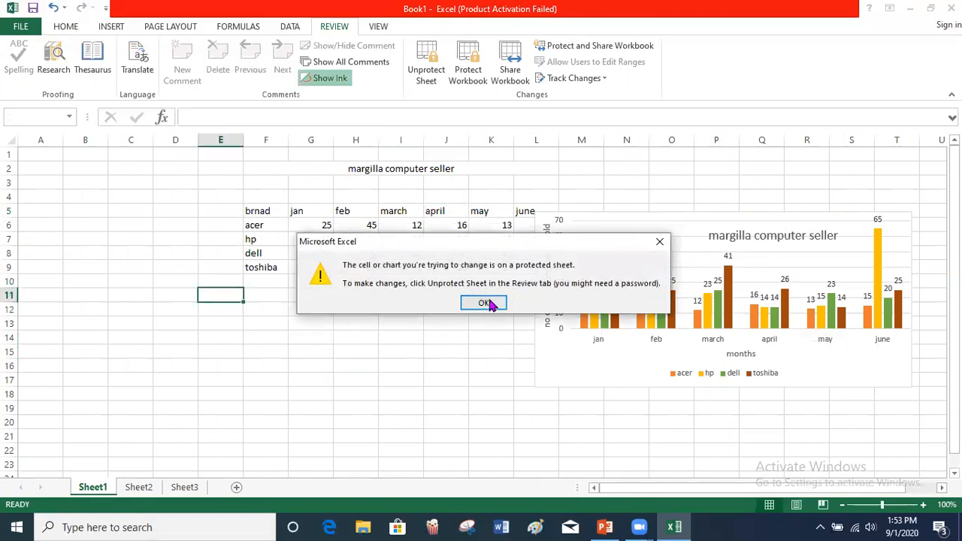
click(488, 303)
double_click(402, 338)
click(488, 303)
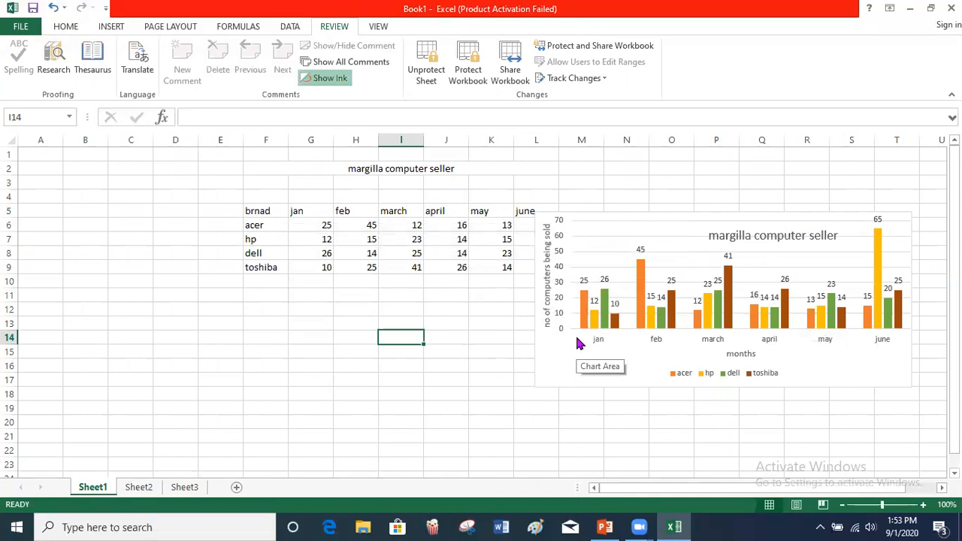
- Switch to the Computer - 9 presentation in PowerPoint, browse its slides, start the slide show and advance to the Home Task slide
click(674, 527)
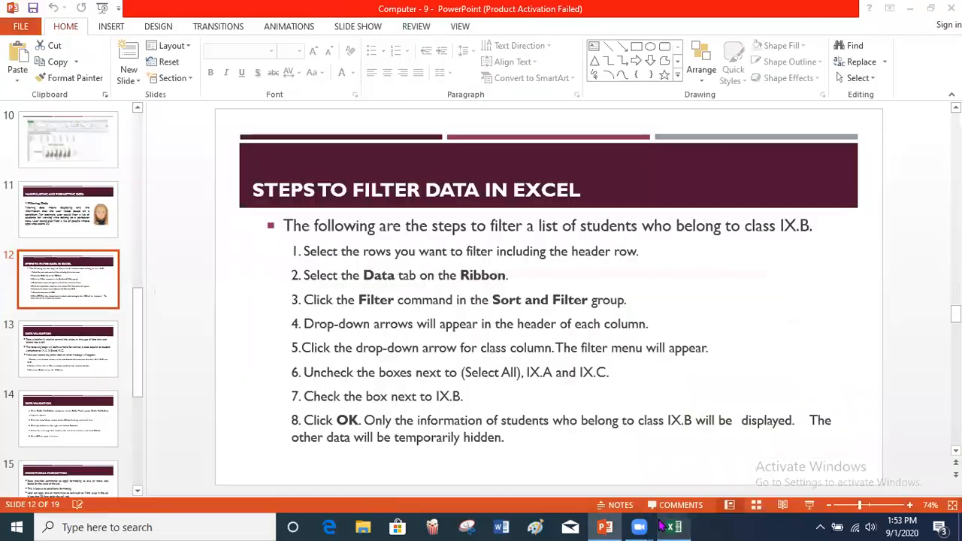
scroll(83, 265, up, 7)
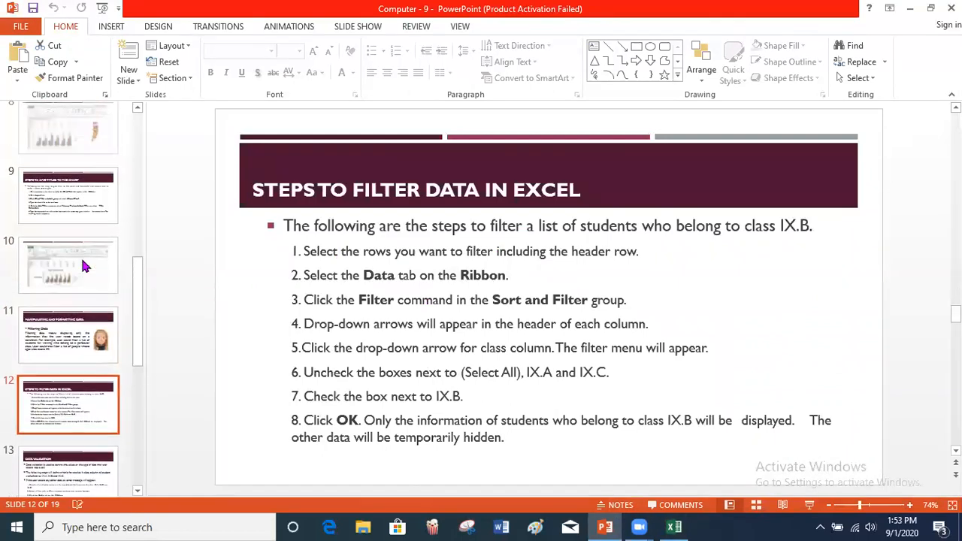
scroll(119, 199, down, 9)
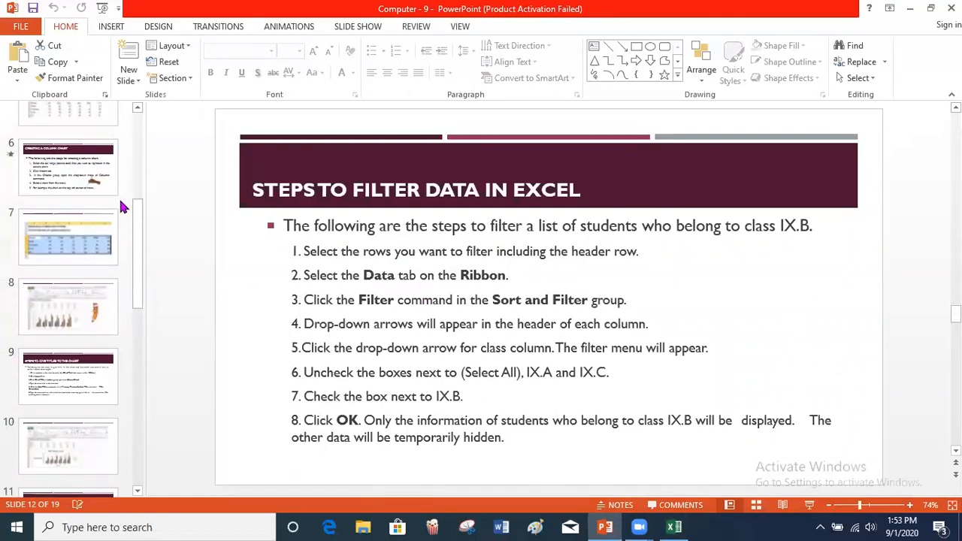
click(811, 505)
scroll(353, 321, down, 5)
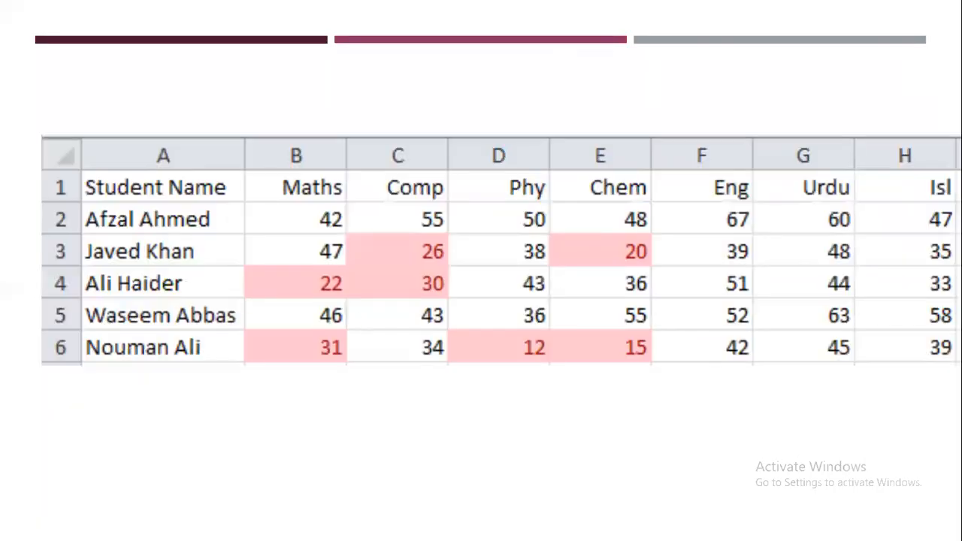
scroll(349, 322, down, 2)
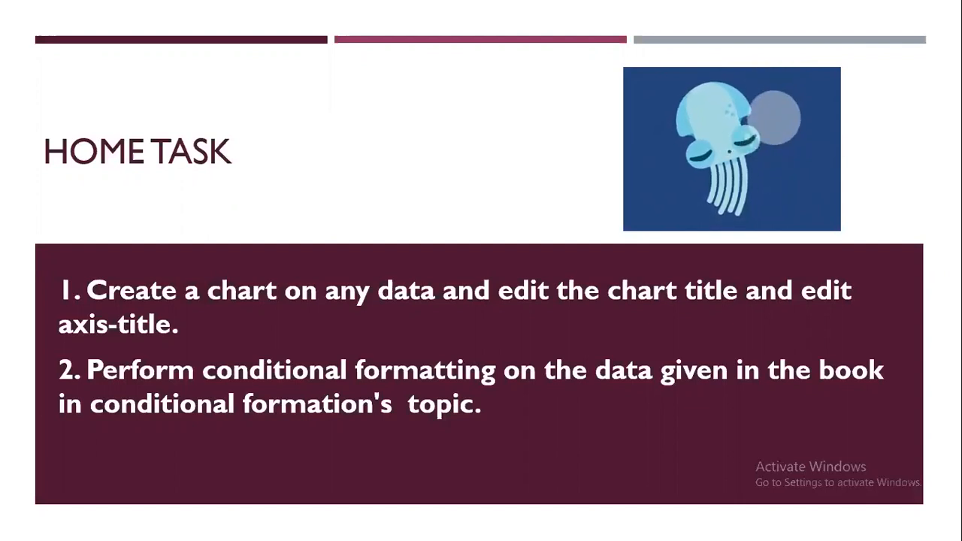
- Review the slides showing the Highlight Cells Rules options and the conditionally formatted marks table, and return to the Home Task slide
key(Right)
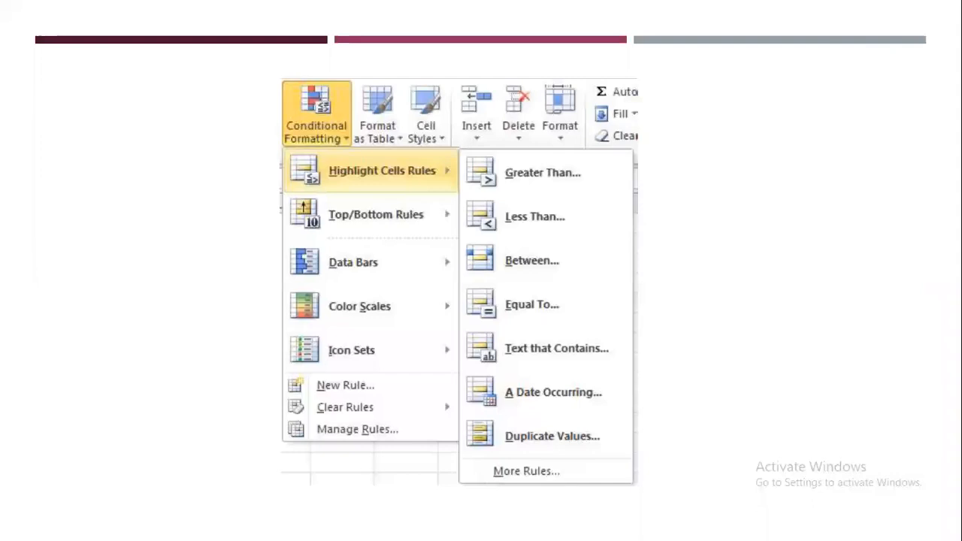
key(Right)
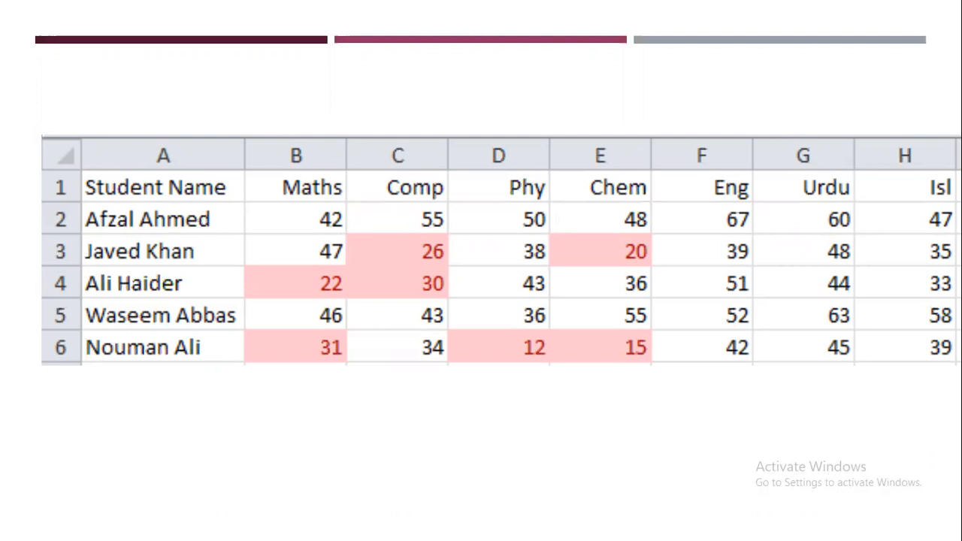
key(Left)
key(Left)
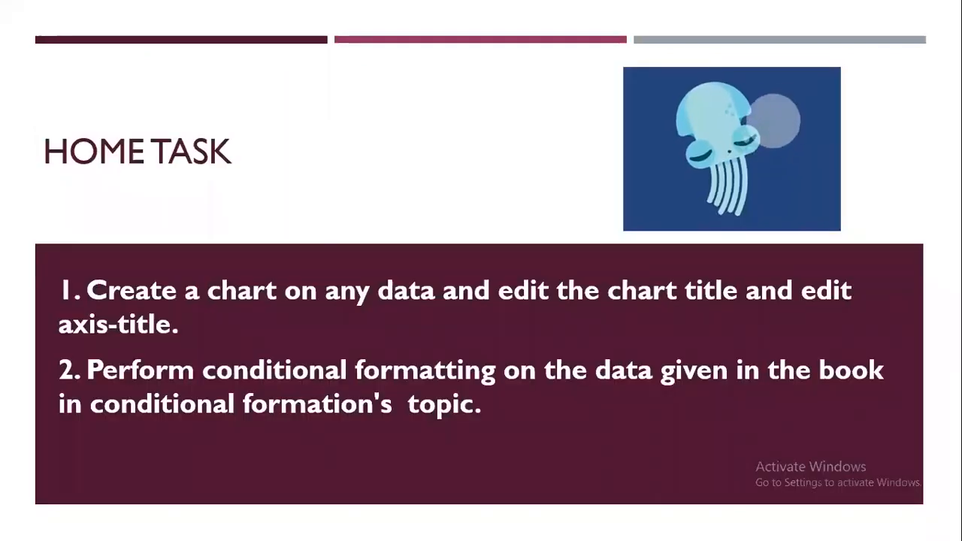